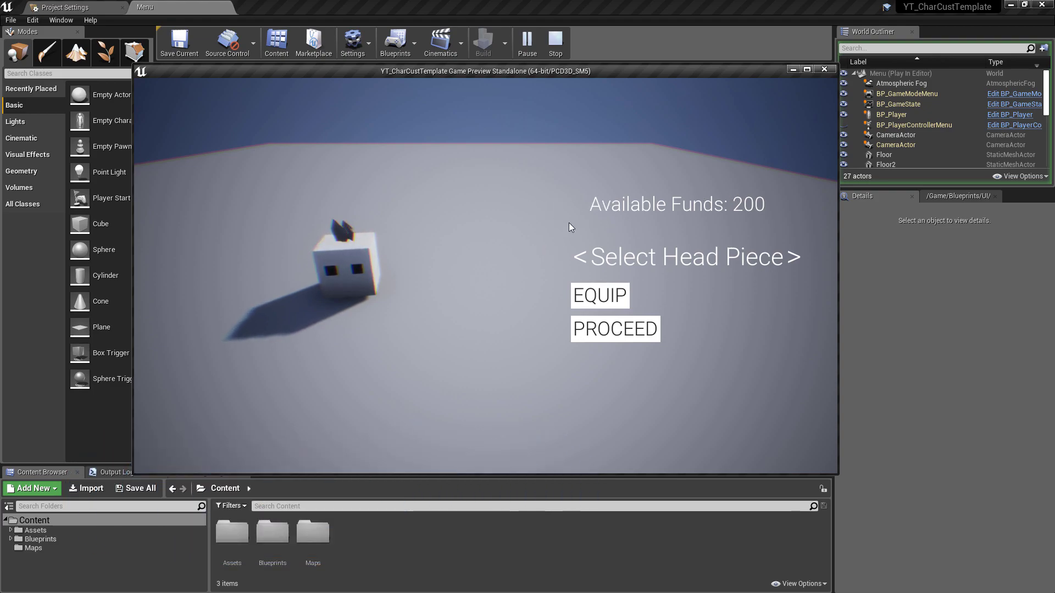
Cycle forward through the available head pieces in the running game preview to examine their costs and ownership states.
left_click(794, 257)
left_click(792, 257)
left_click(794, 257)
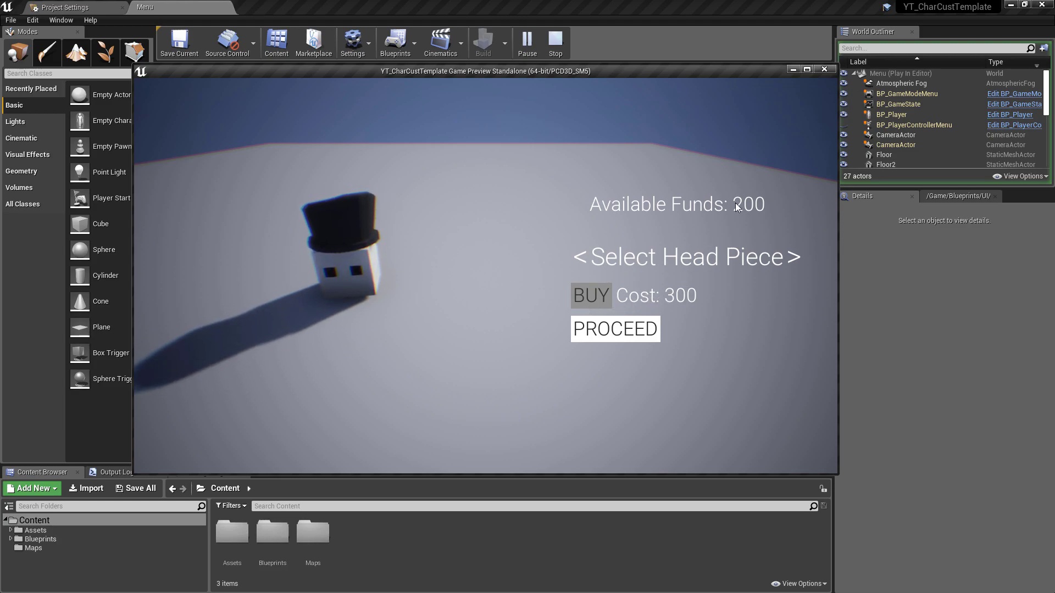
left_click(793, 258)
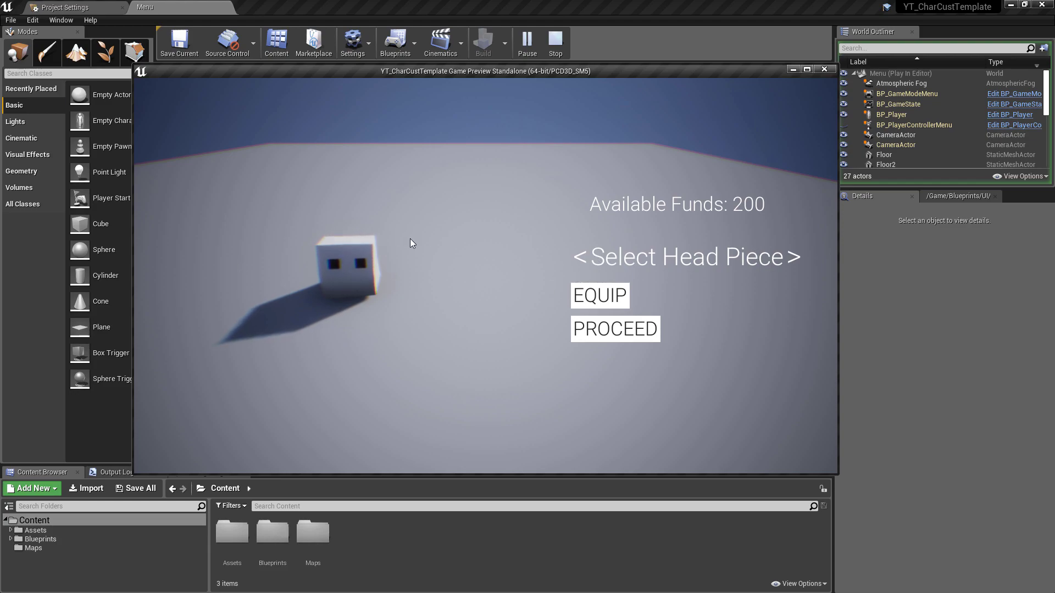
left_click(795, 257)
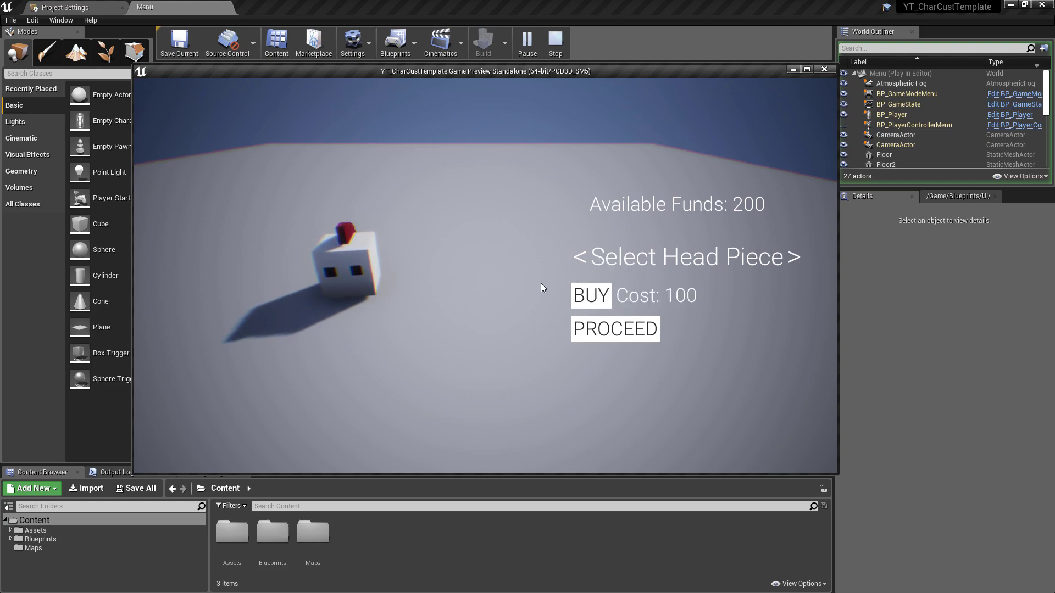
left_click(795, 258)
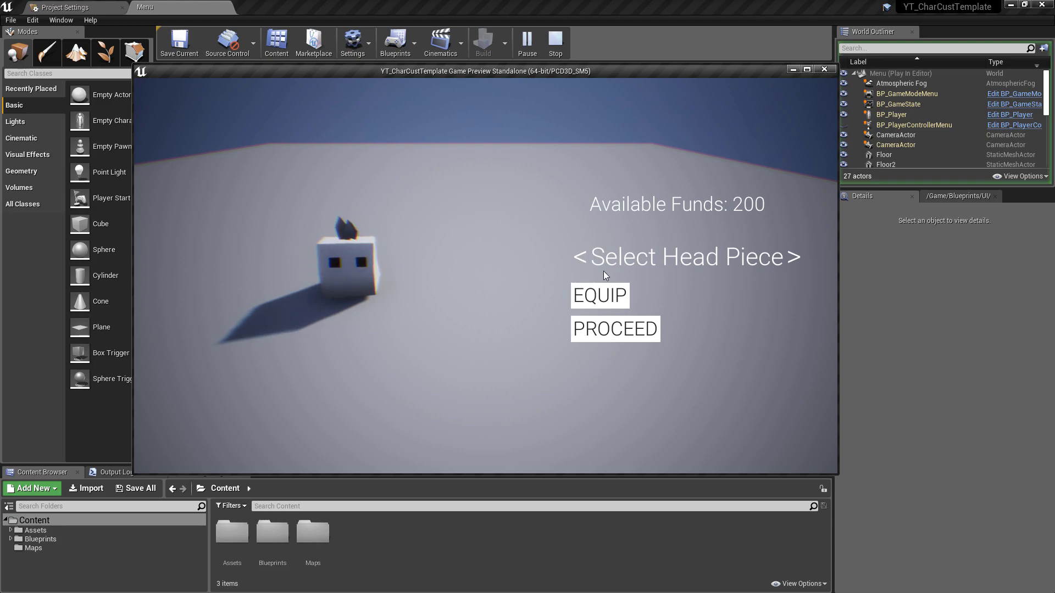
Buy the red head piece costing 100 and equip it on the cube character in the game preview.
left_click(578, 257)
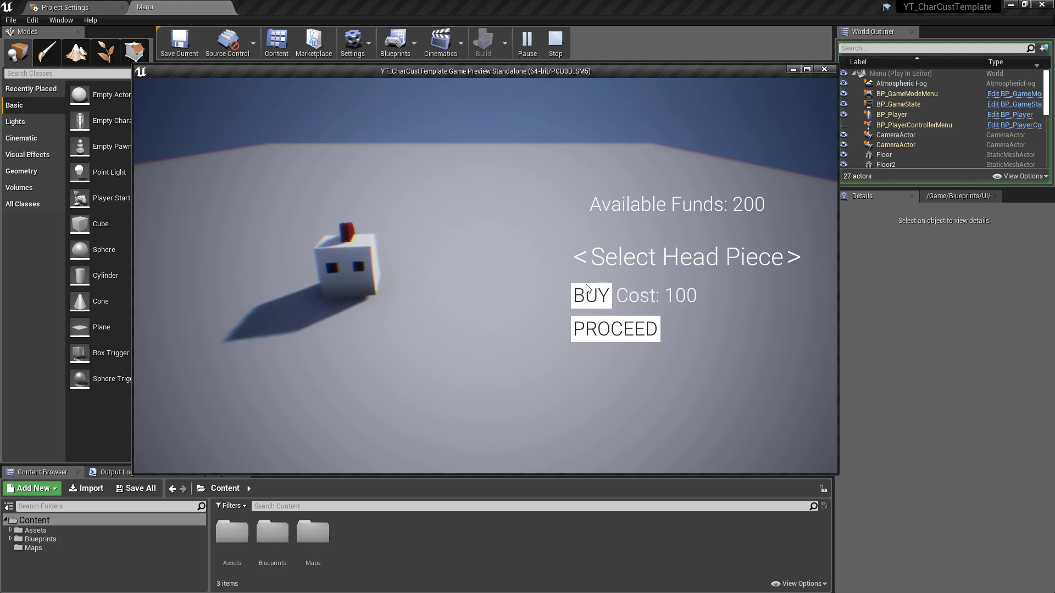
left_click(592, 299)
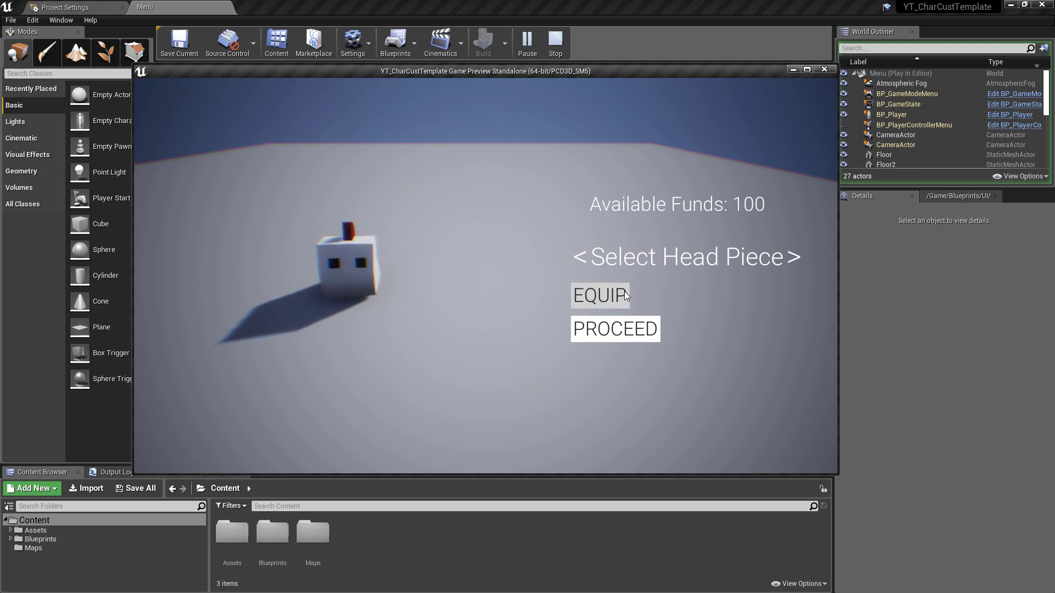
left_click(790, 257)
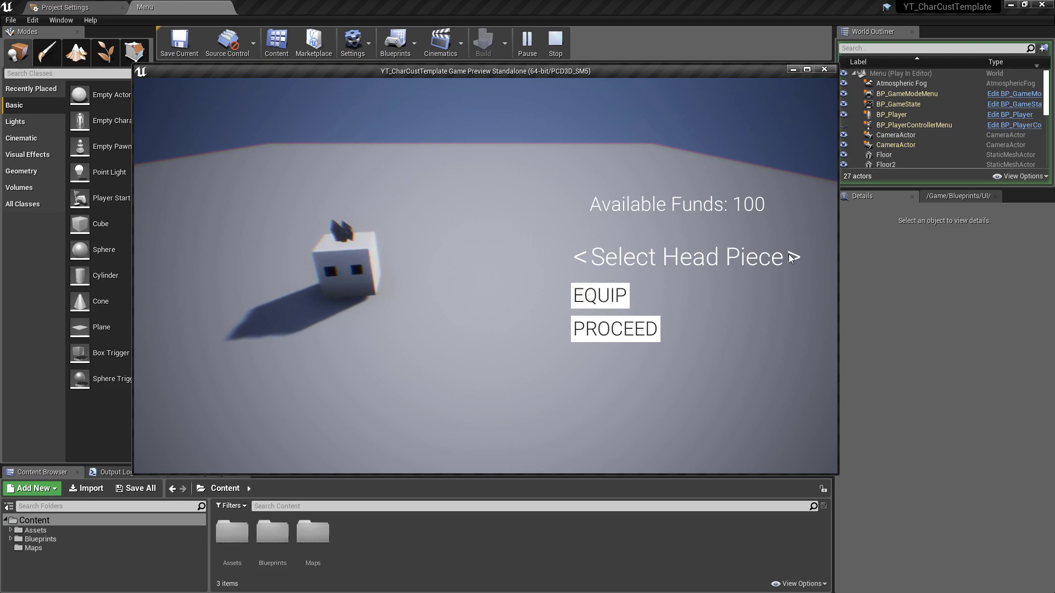
left_click(790, 257)
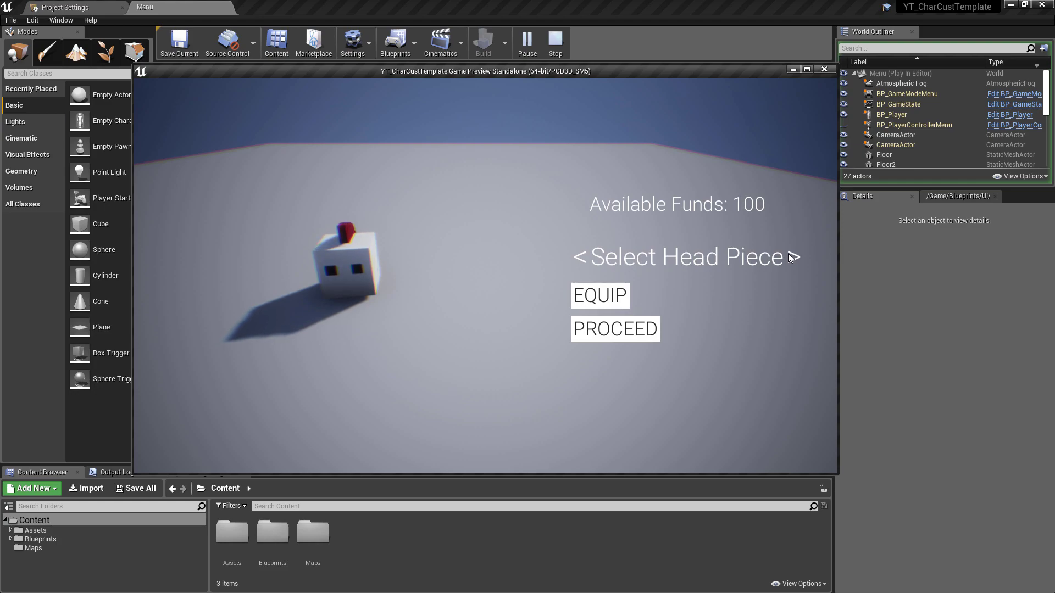
left_click(583, 258)
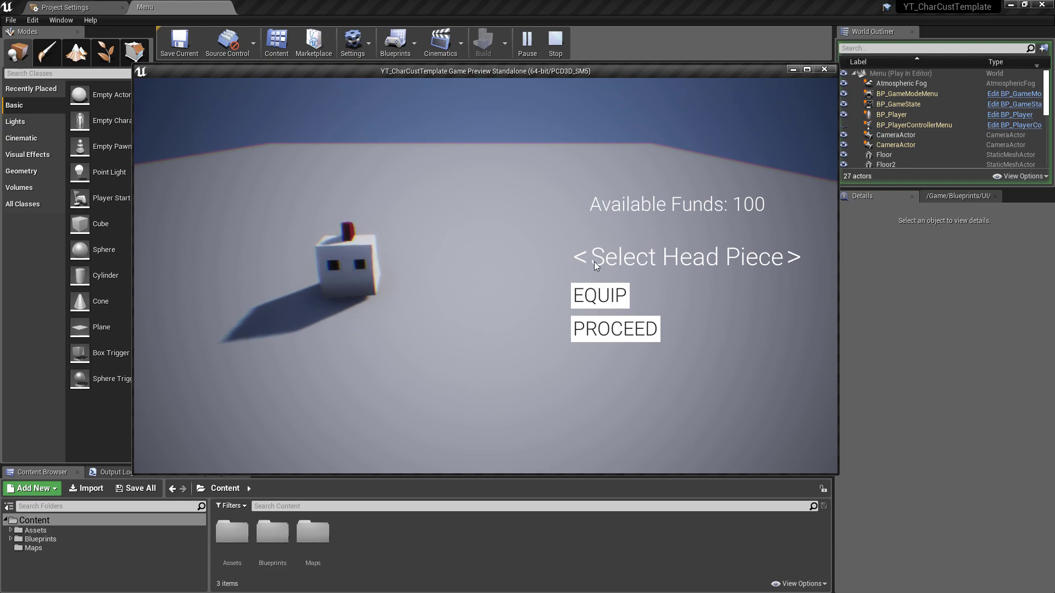
left_click(614, 293)
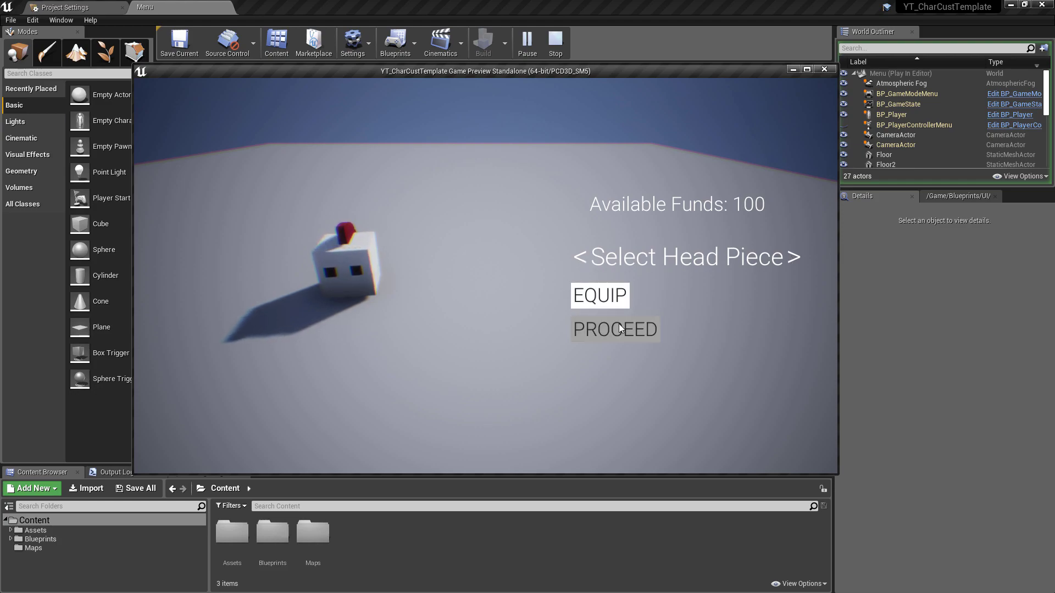
Proceed to the main level, move the character into the fund pickup and end the preview.
left_click(616, 328)
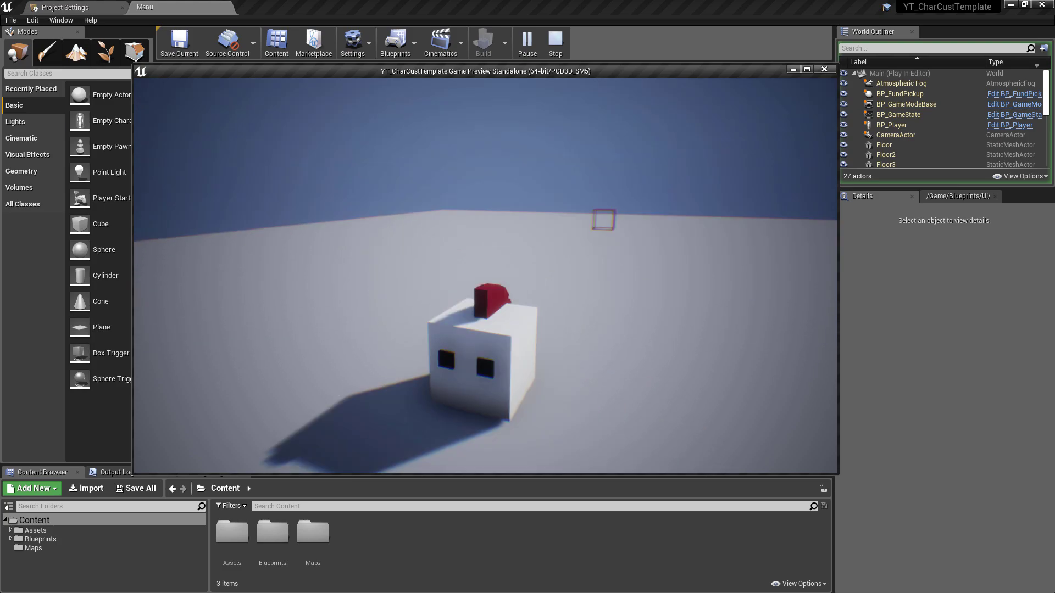
key("w")
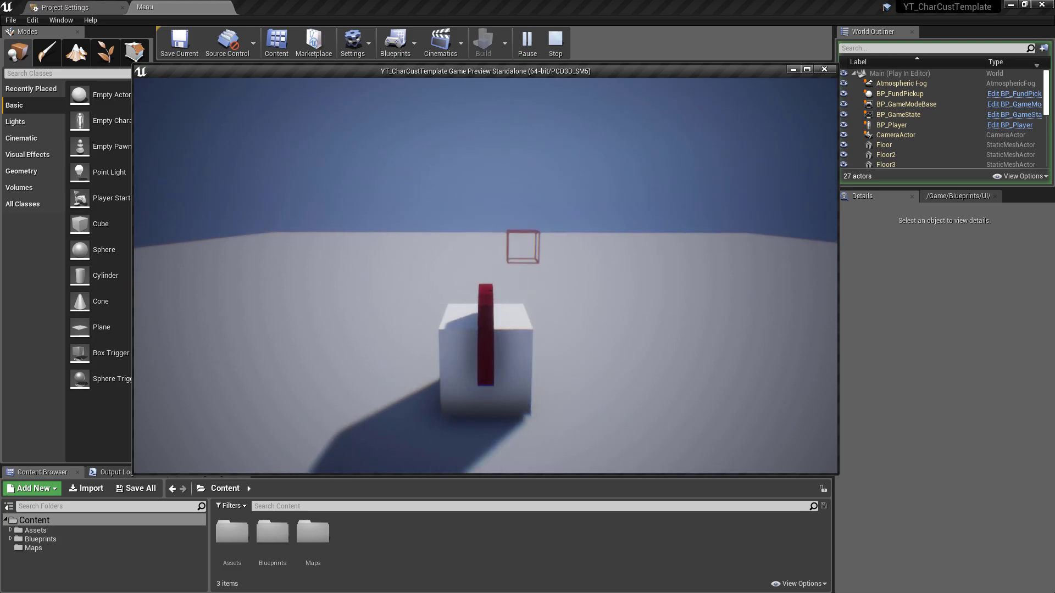
key("s")
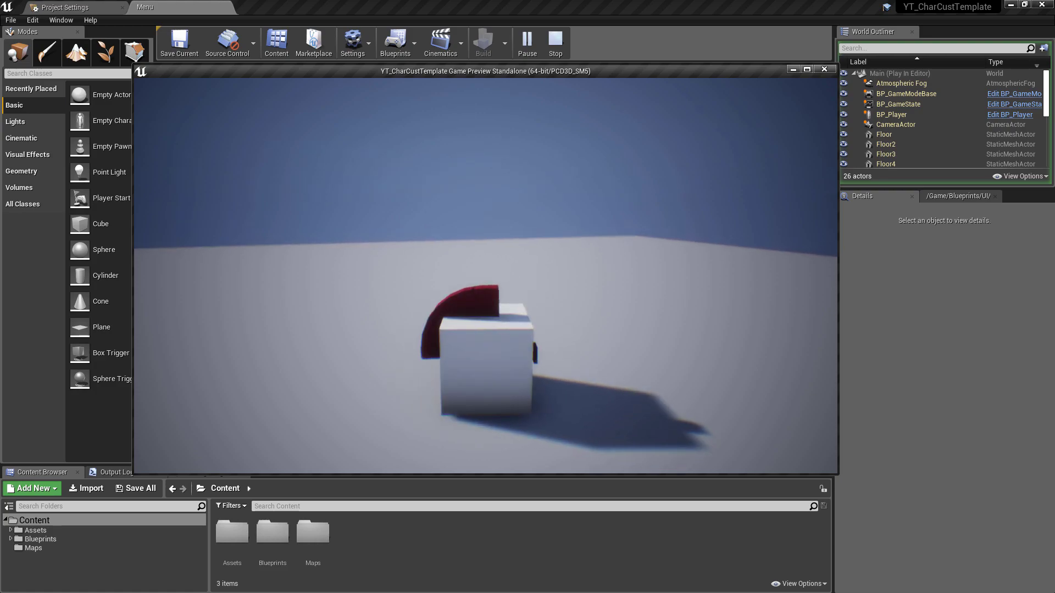
key("Escape")
Run the game preview again to check the saved funds and equipped head piece in the menu and main level.
left_click(528, 43)
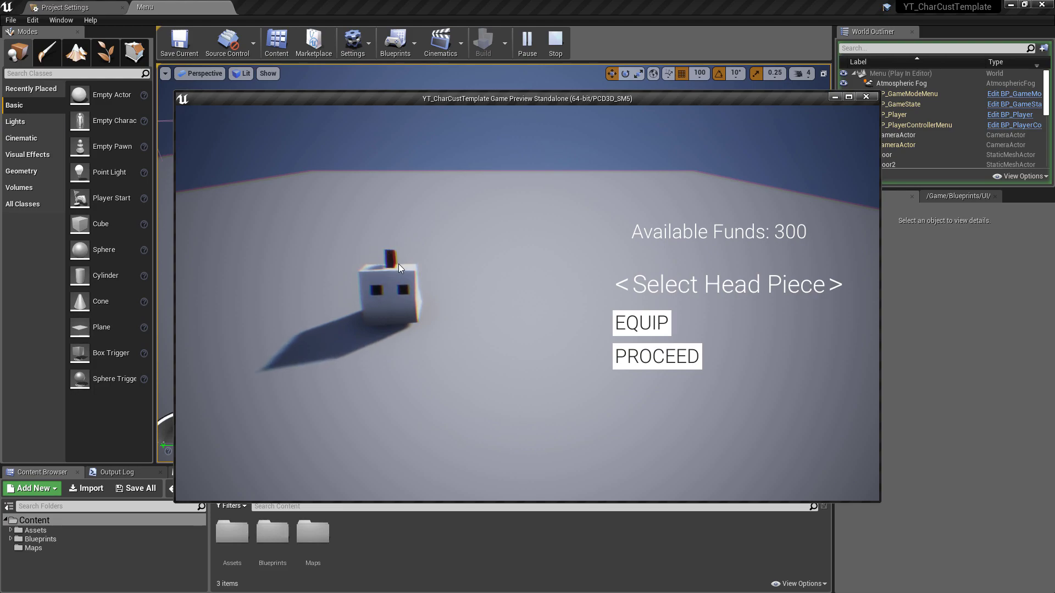
left_click(681, 360)
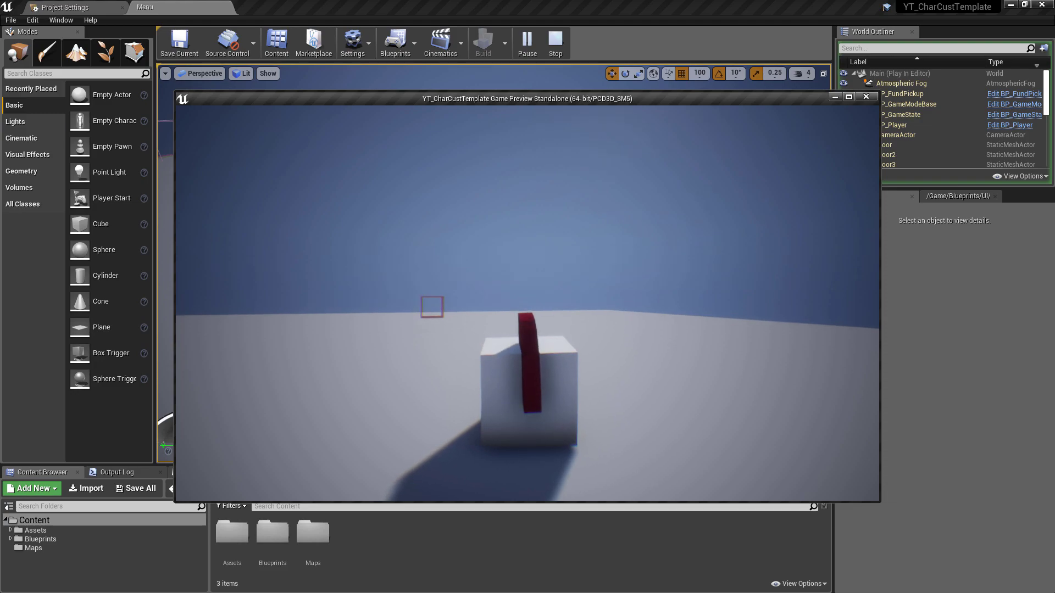
key("Escape")
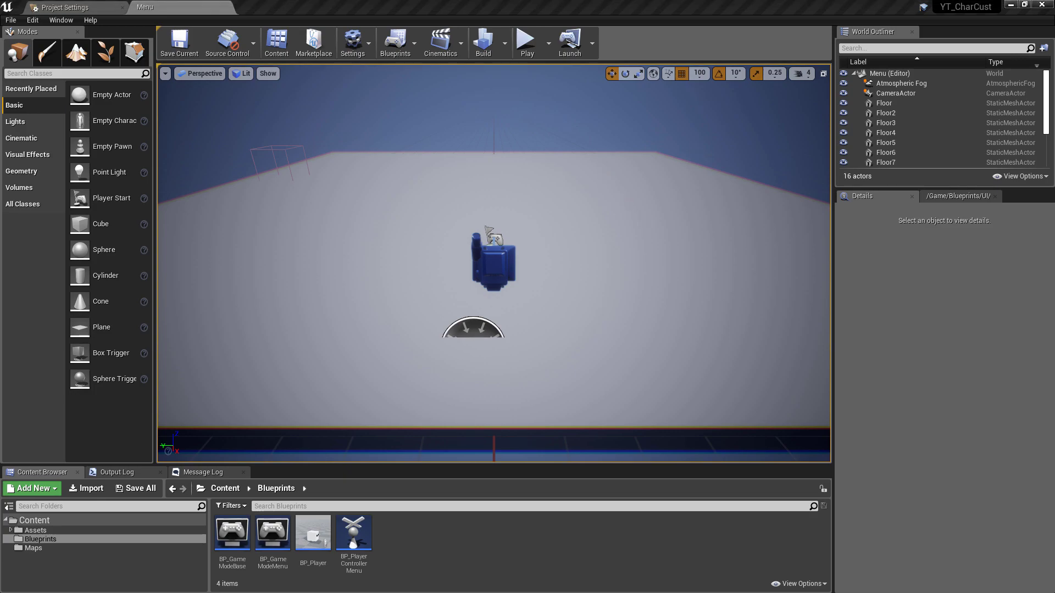
Create a new folder named Widgets inside the Blueprints folder.
right_click(476, 533)
left_click(513, 170)
type("Widgets")
key("Return")
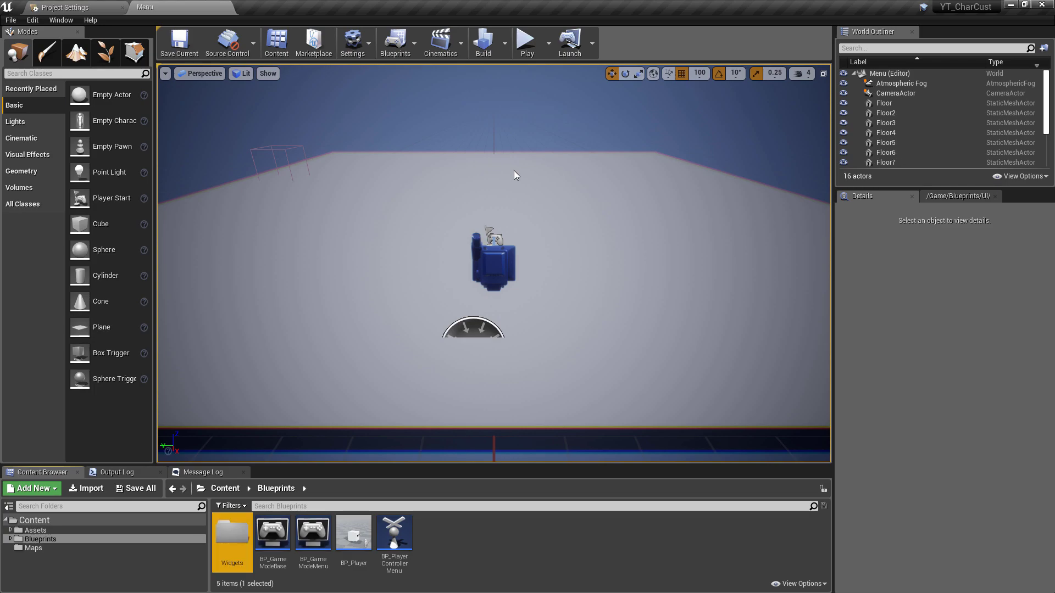
Create a Widget Blueprint named WBP_Menu in the Widgets folder and open it for editing.
double_click(232, 536)
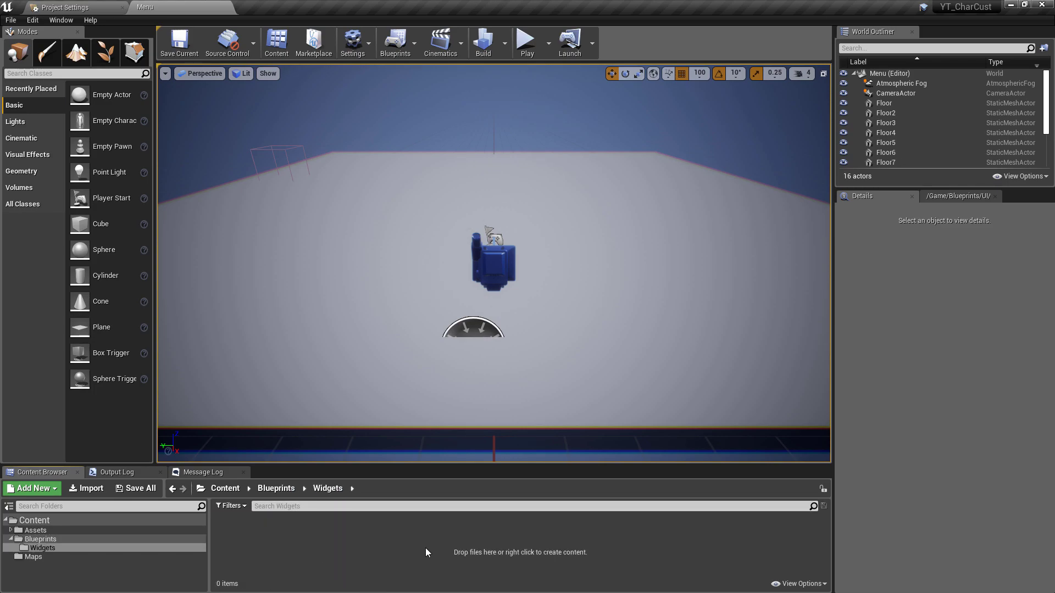
right_click(335, 534)
mouse_move(421, 522)
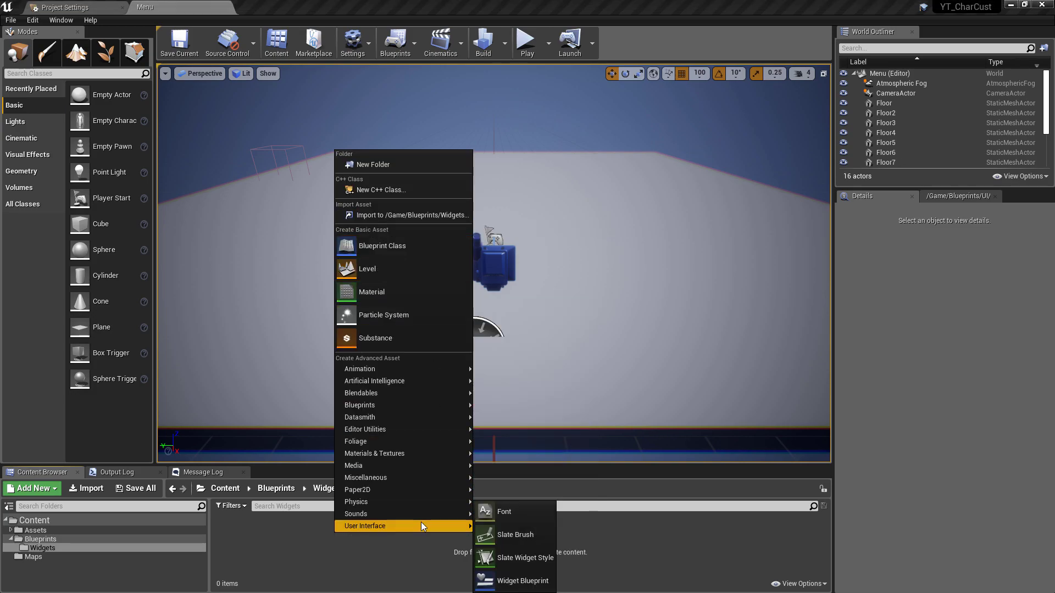
left_click(531, 584)
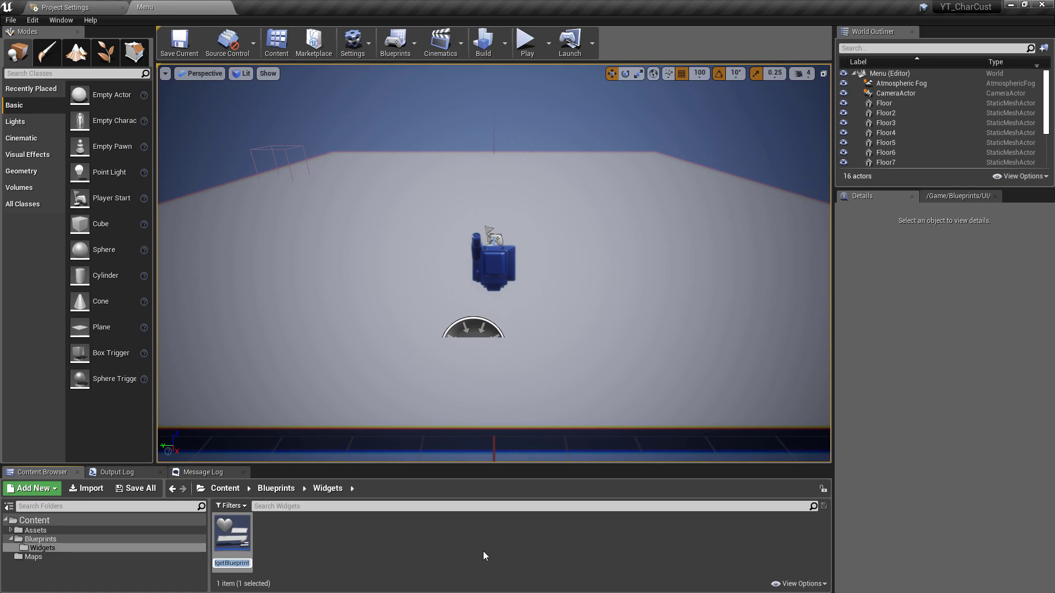
type("WBP_Menu")
key("Return")
double_click(243, 536)
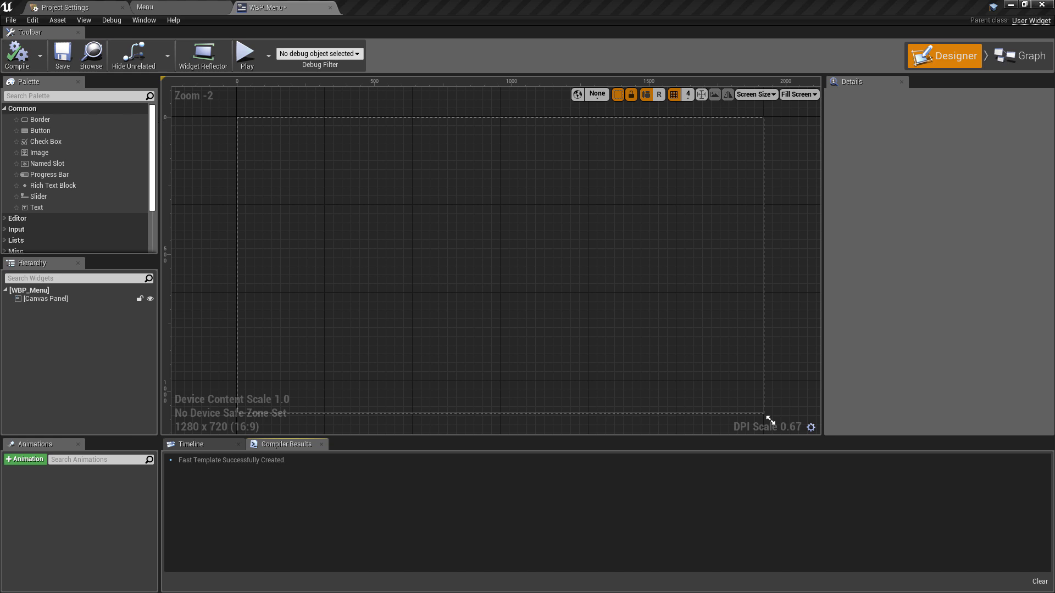
Find the Vertical Box widget and add it to WBP_Menu as a child of the Canvas Panel.
left_click(75, 96)
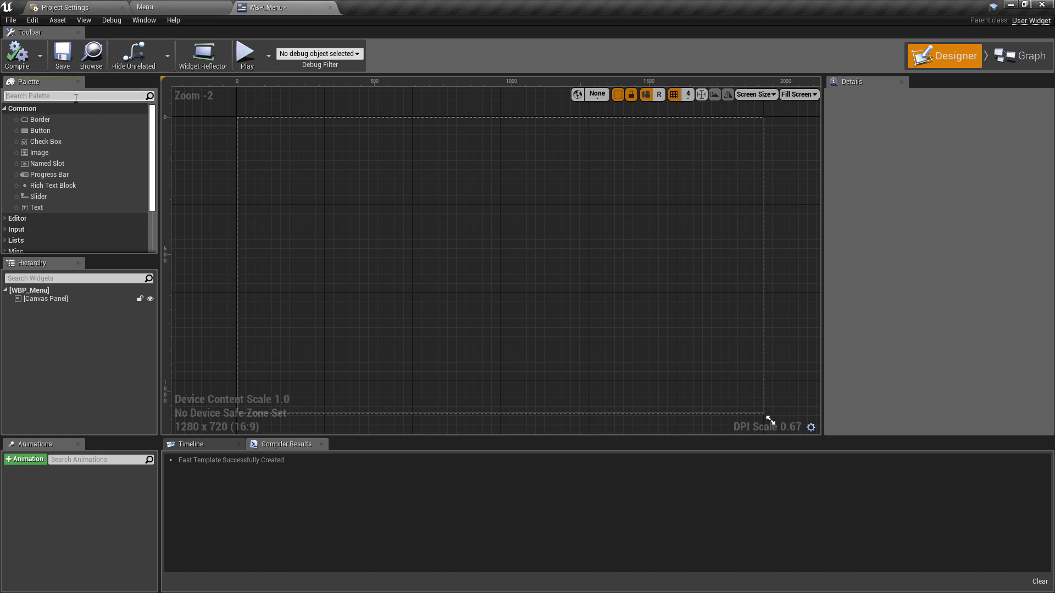
type("ver")
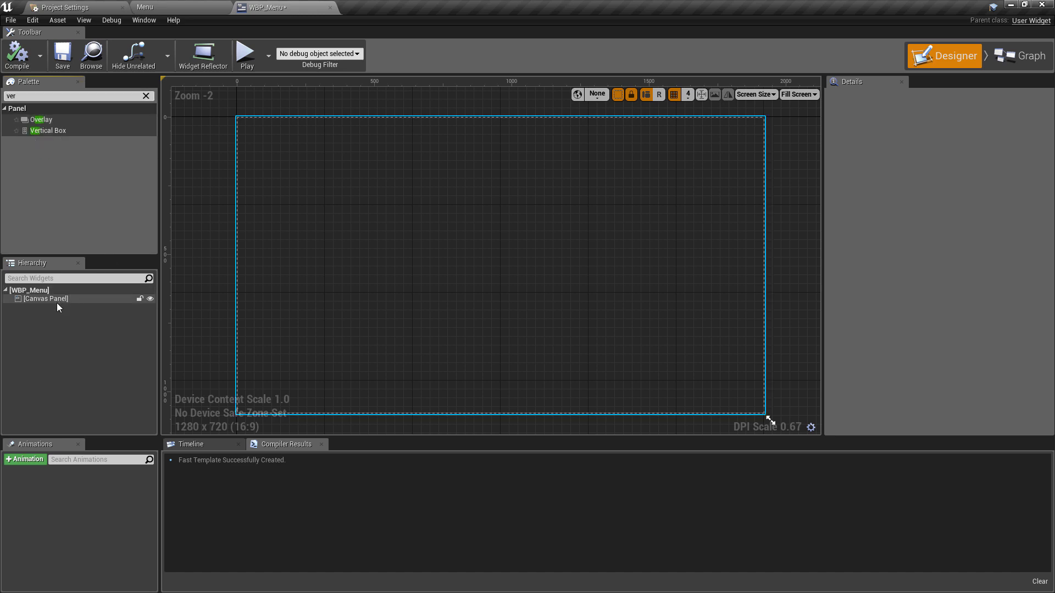
left_click_drag(49, 131, 46, 299)
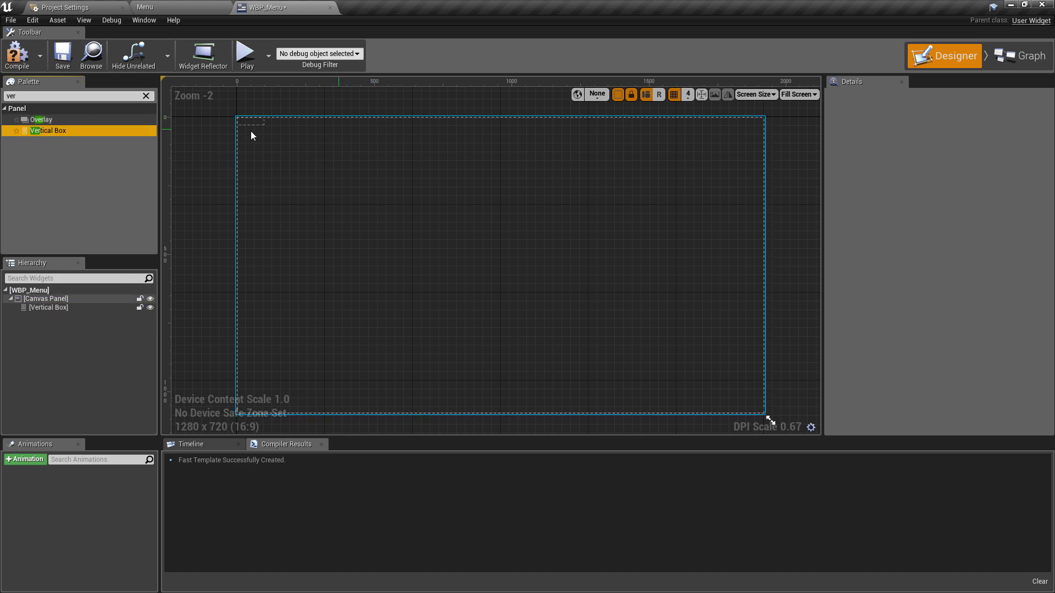
Anchor the vertical box to the centre of the canvas and enable Size To Content.
left_click(70, 305)
left_click(933, 143)
left_click(958, 225)
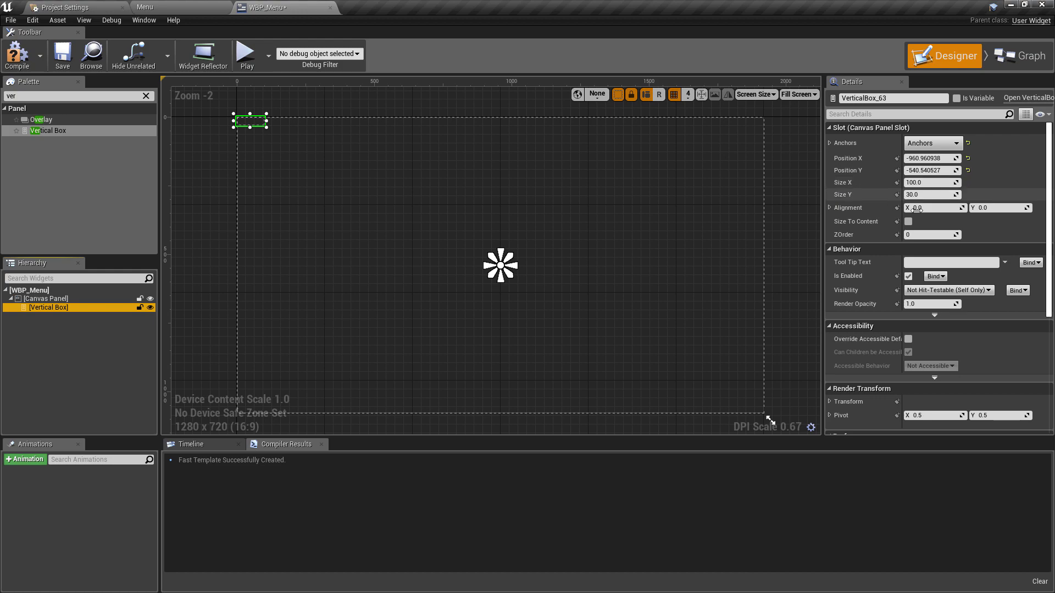
left_click(908, 222)
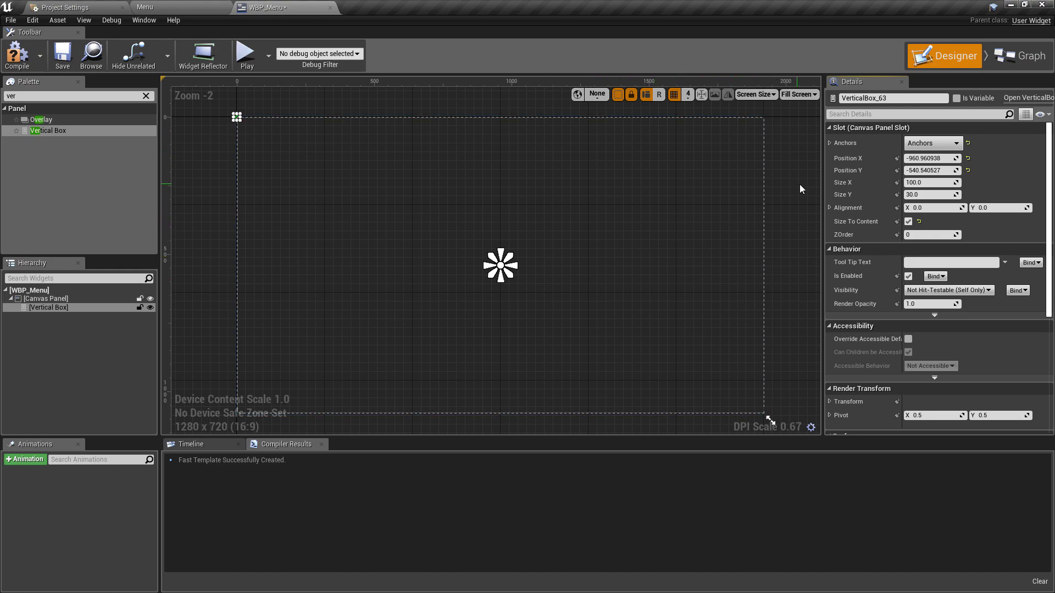
Set the vertical box's alignment to 0.5 in X and Y and reposition it to about X 526, Y -202.
left_click(933, 209)
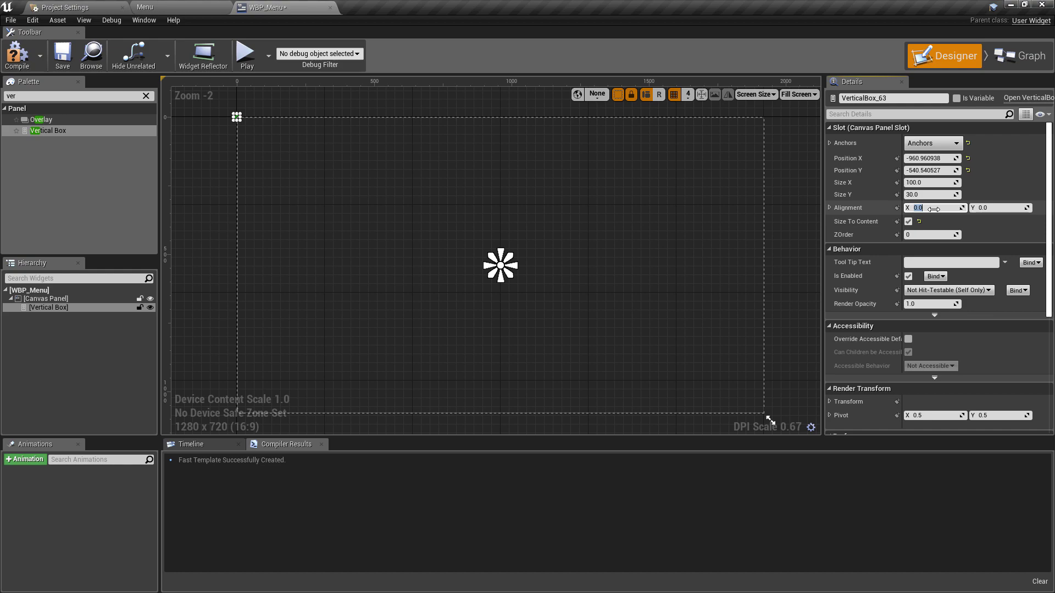
type("0.5")
key("Tab")
type("0.5")
key("Return")
left_click_drag(928, 158, 968, 158)
left_click_drag(929, 159, 891, 158)
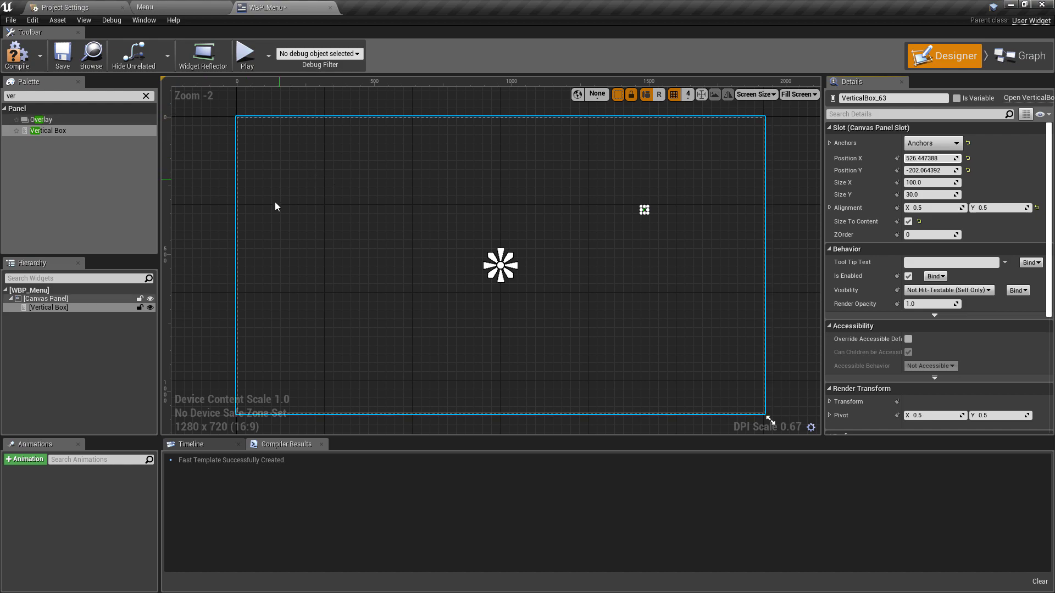
Add a Text widget inside the vertical box and select it.
left_click(57, 96)
key("BackSpace")
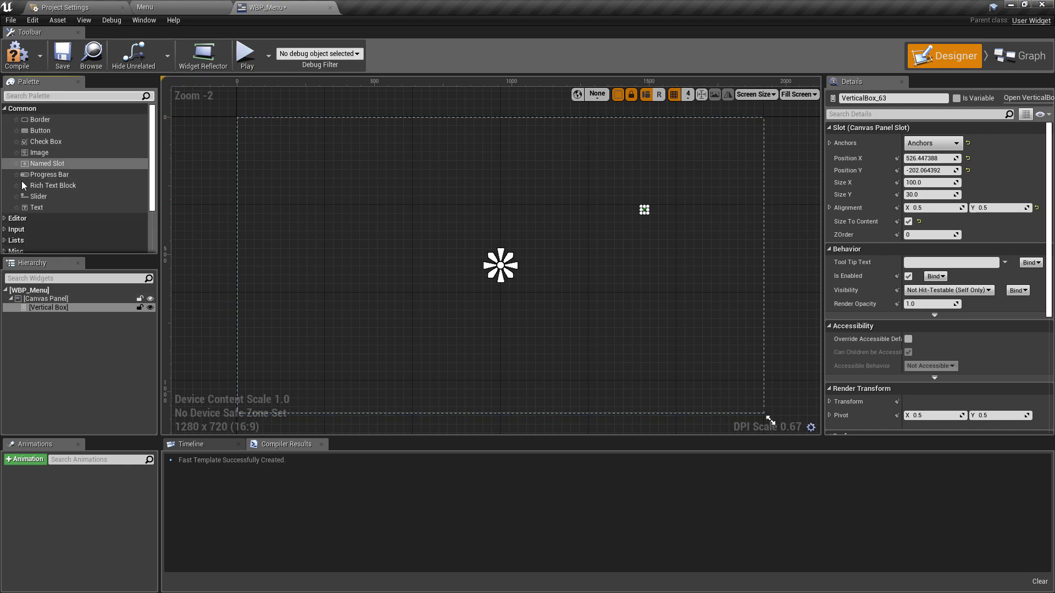
left_click_drag(34, 212, 55, 308)
left_click(72, 317)
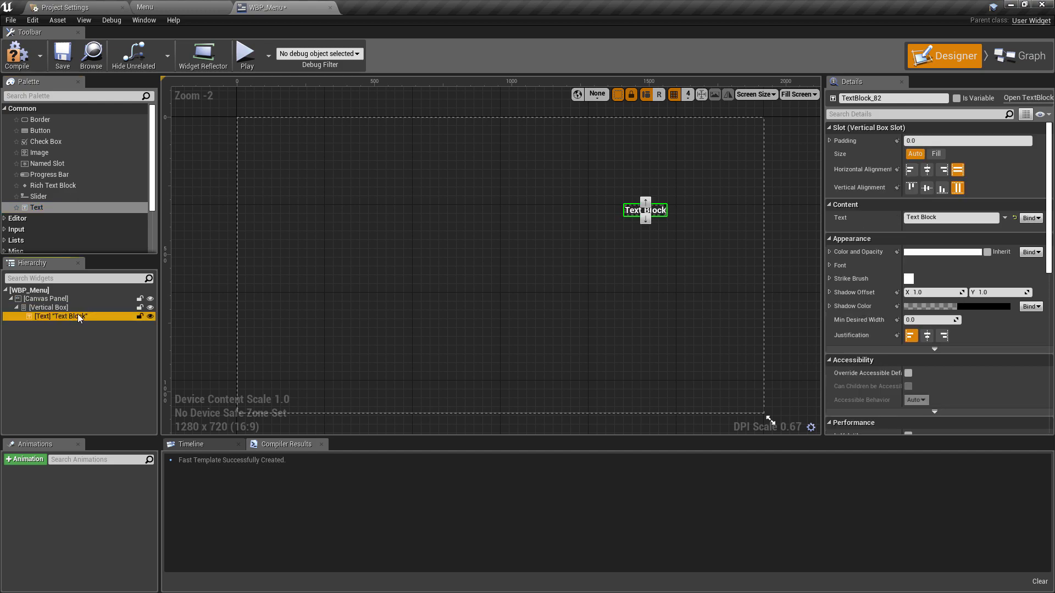
Rename the text widget to TextAvailableFunds and make it a variable.
left_click(78, 315)
type("text")
key("BackSpace")
key("BackSpace")
key("BackSpace")
key("BackSpace")
type("TextAvaila")
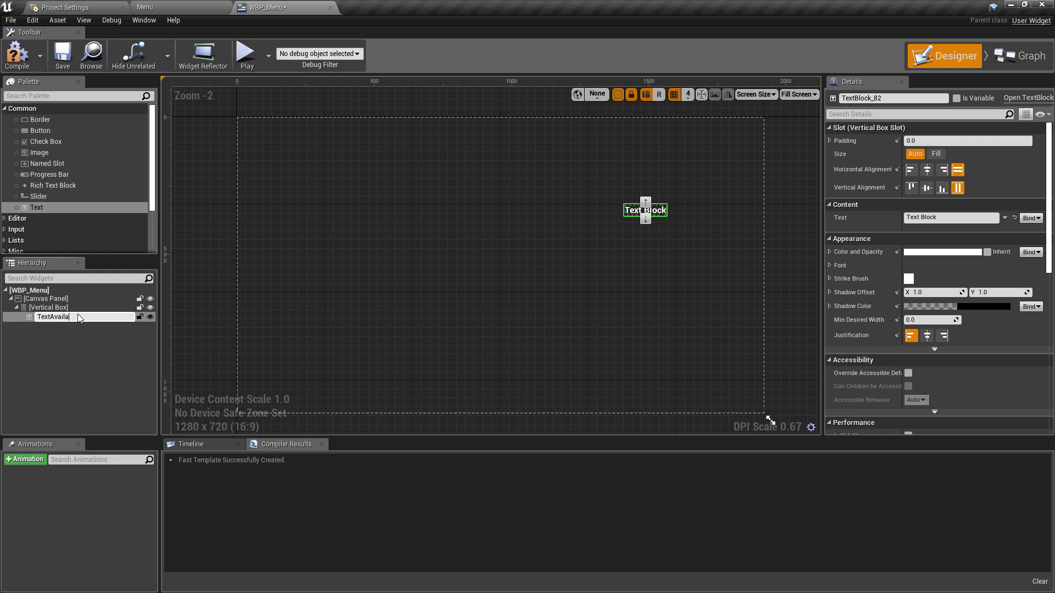
type("bleFunds")
key("Return")
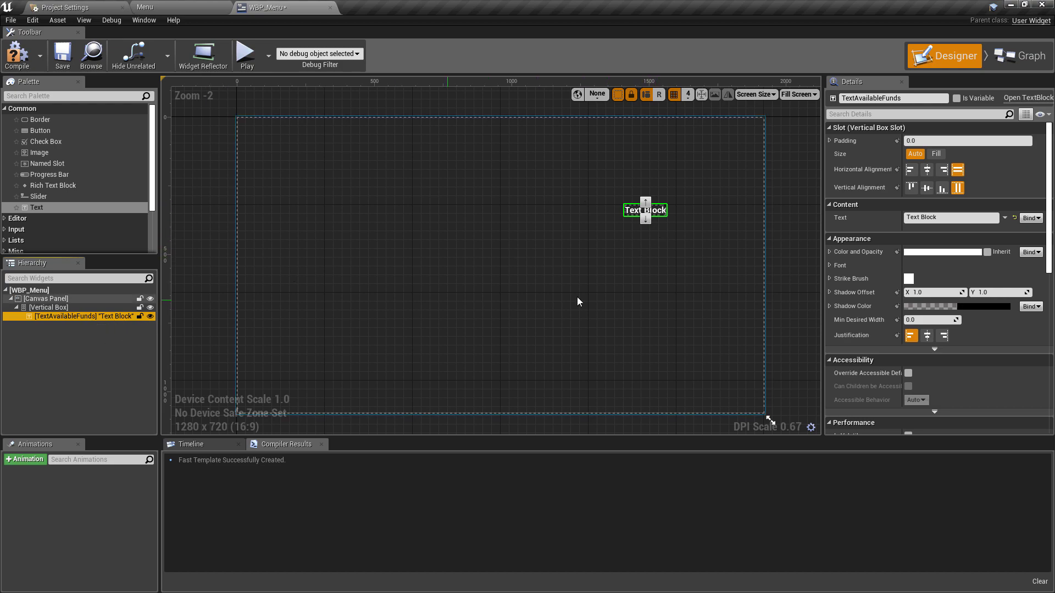
left_click(955, 98)
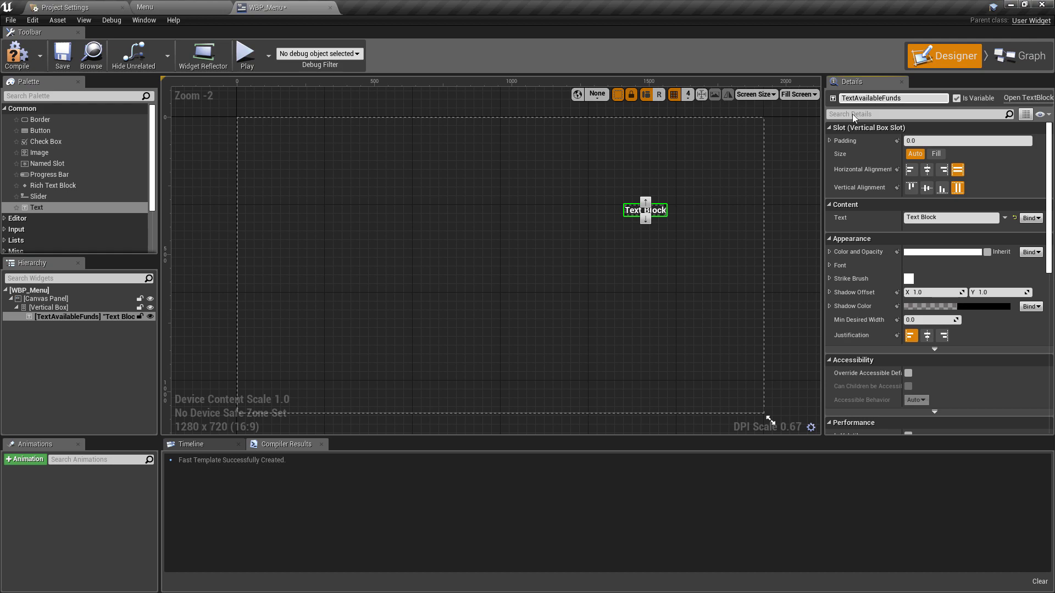
Set the font typeface of the TextAvailableFunds text to Light.
left_click(837, 267)
left_click(932, 293)
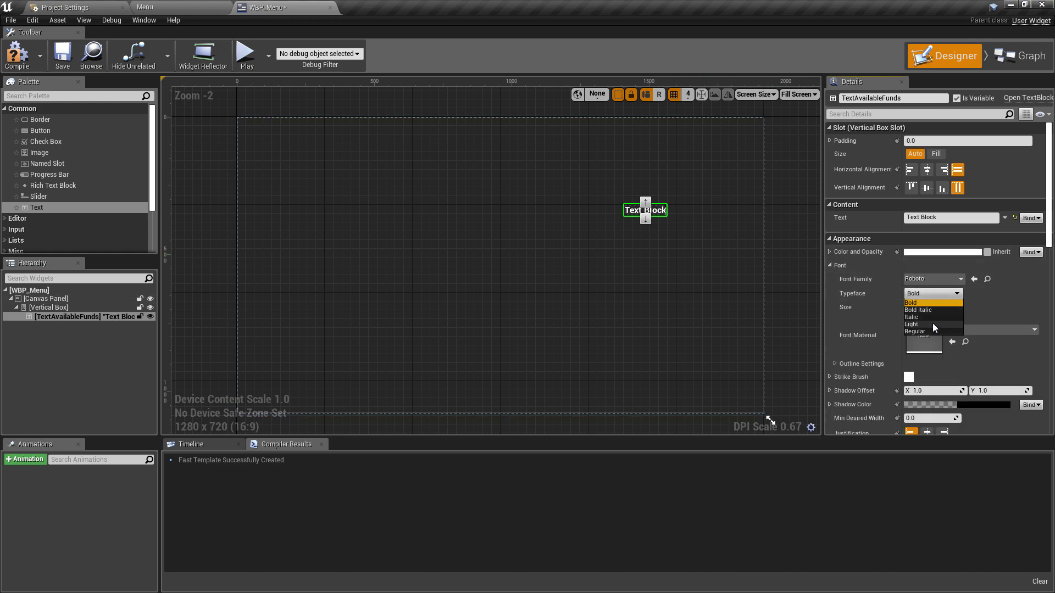
left_click(930, 324)
scroll(665, 212, "up", 3)
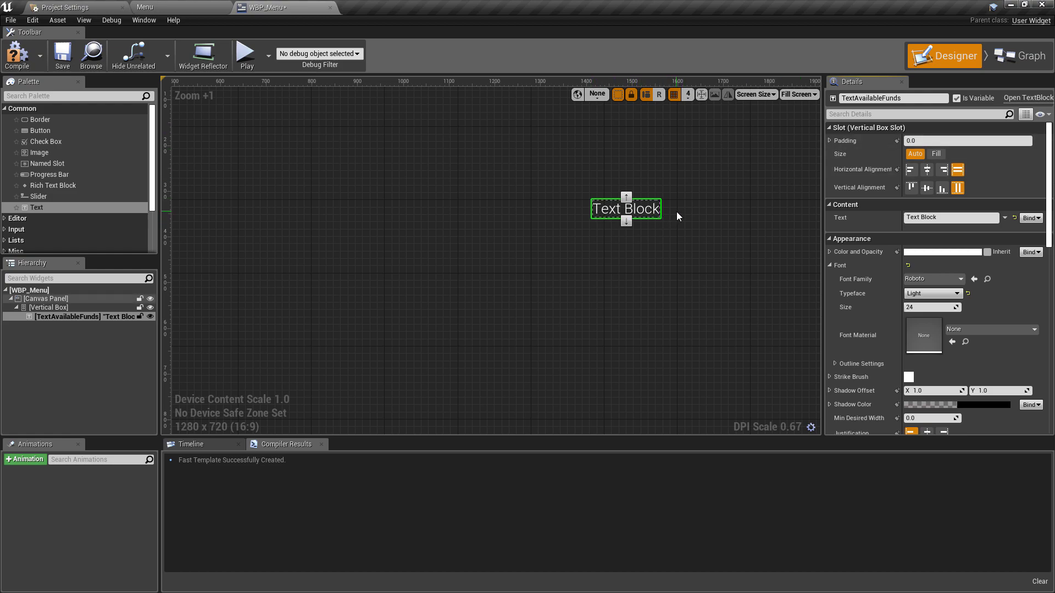
Set the TextAvailableFunds content to "Available Funds: 200".
left_click(965, 218)
type("Available Funds: 200")
key("Return")
scroll(684, 216, "down", 1)
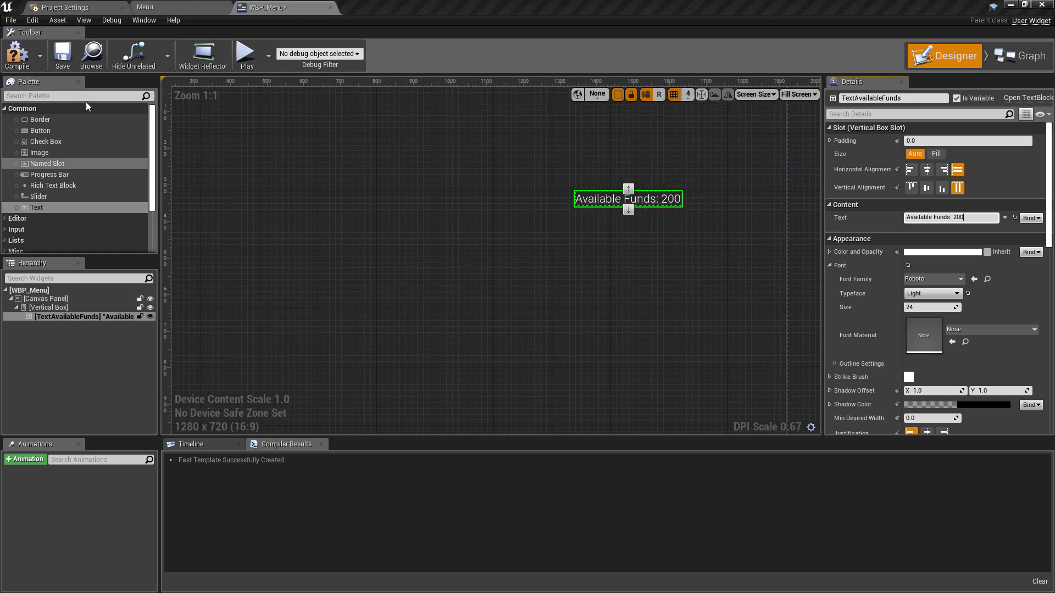
Add a Horizontal Box inside the vertical box, below the available funds text.
left_click(54, 97)
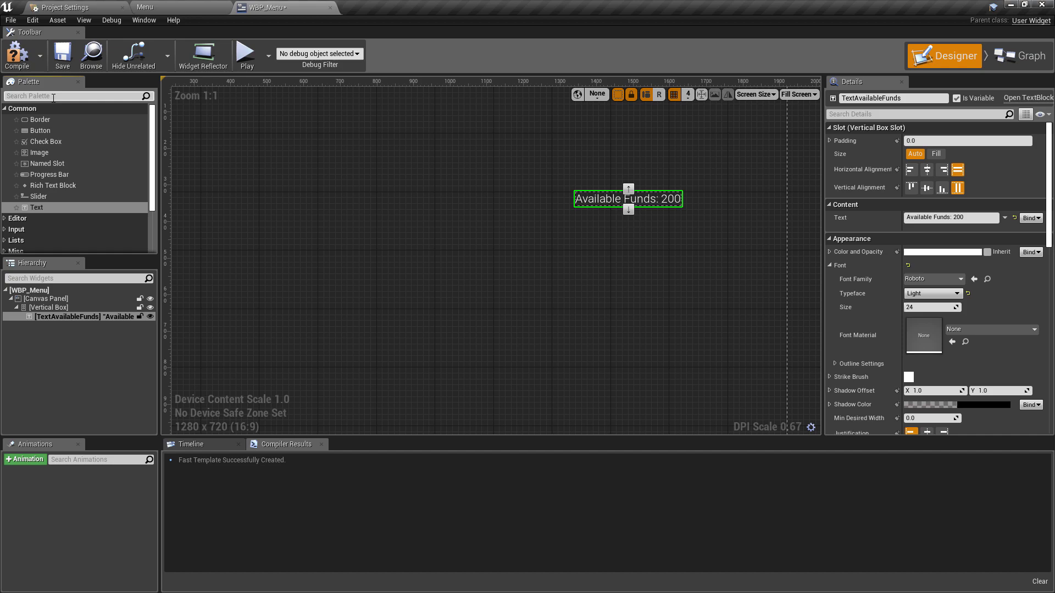
type("hor")
left_click_drag(56, 121, 54, 308)
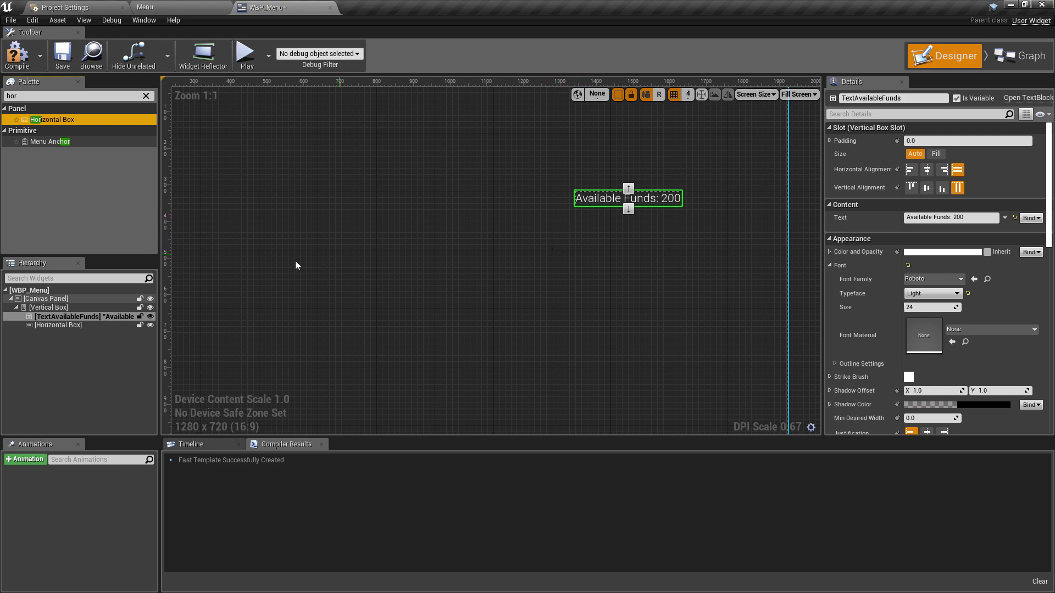
Paste a copy of the TextAvailableFunds text into the horizontal box.
left_click(79, 323)
left_click(81, 317)
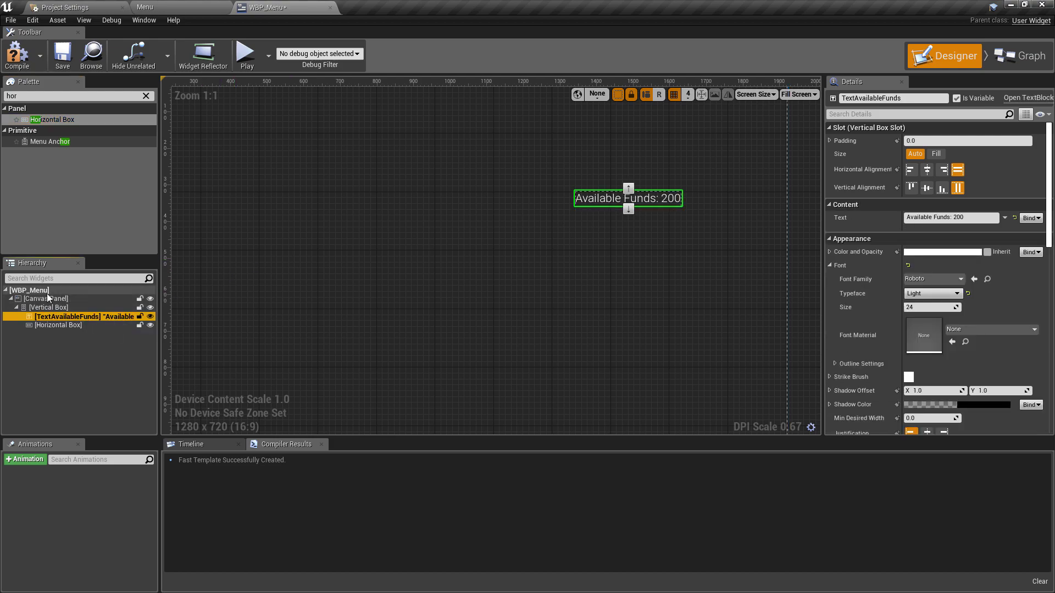
left_click(72, 326)
key("ctrl+v")
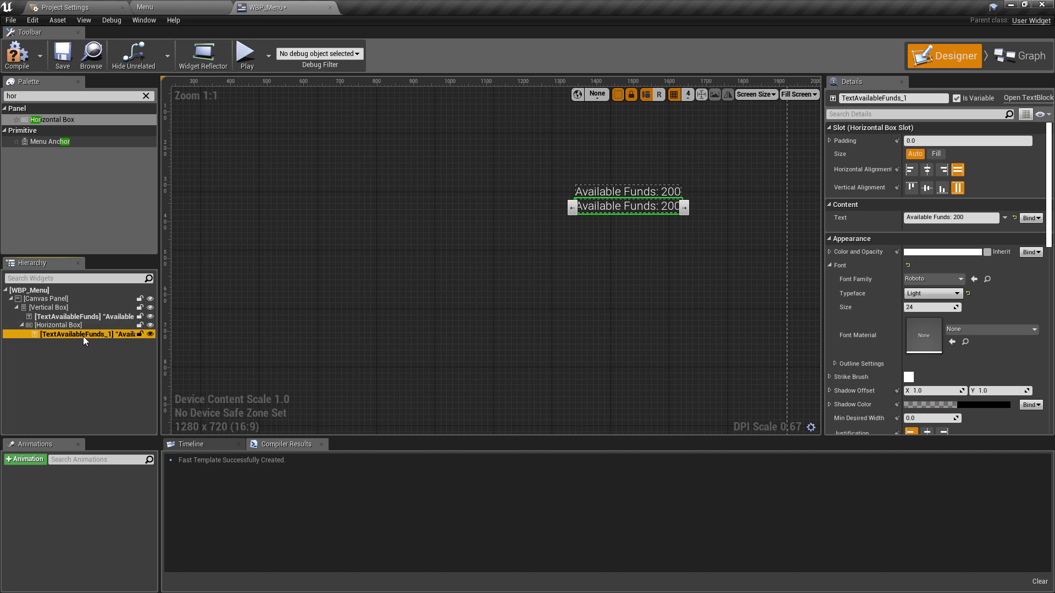
Make the copied text a non-variable and rename it TextHeadPiece.
scroll(596, 217, "up", 4)
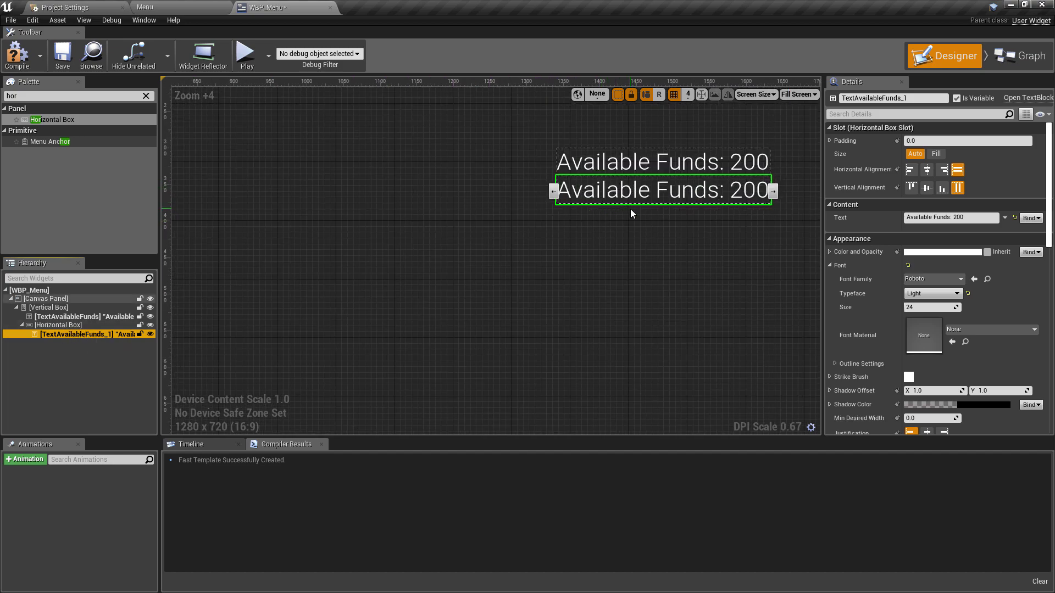
left_click(957, 97)
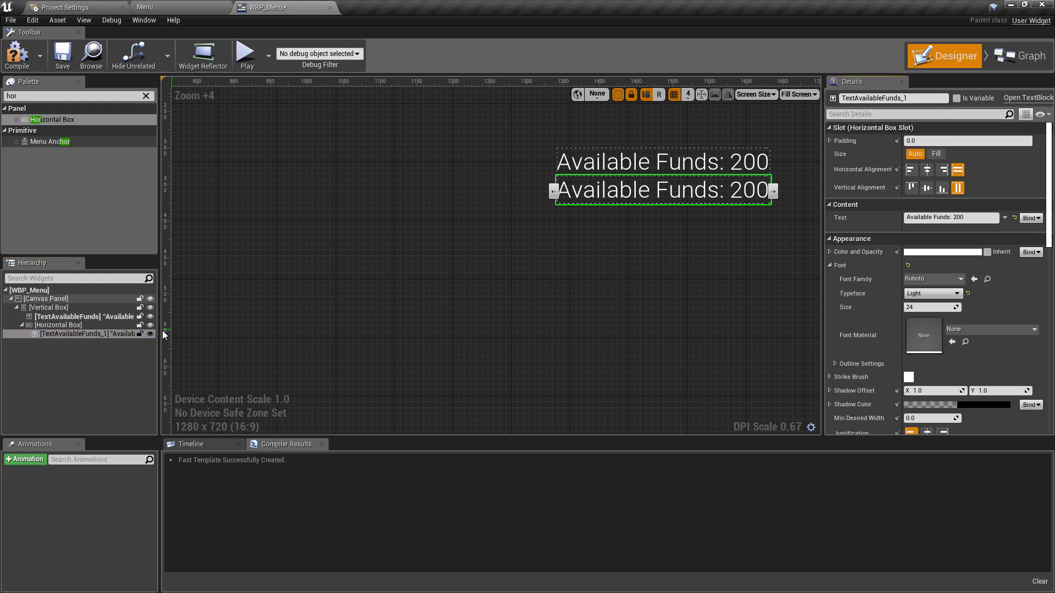
key("F2")
type("TextHeadPiece")
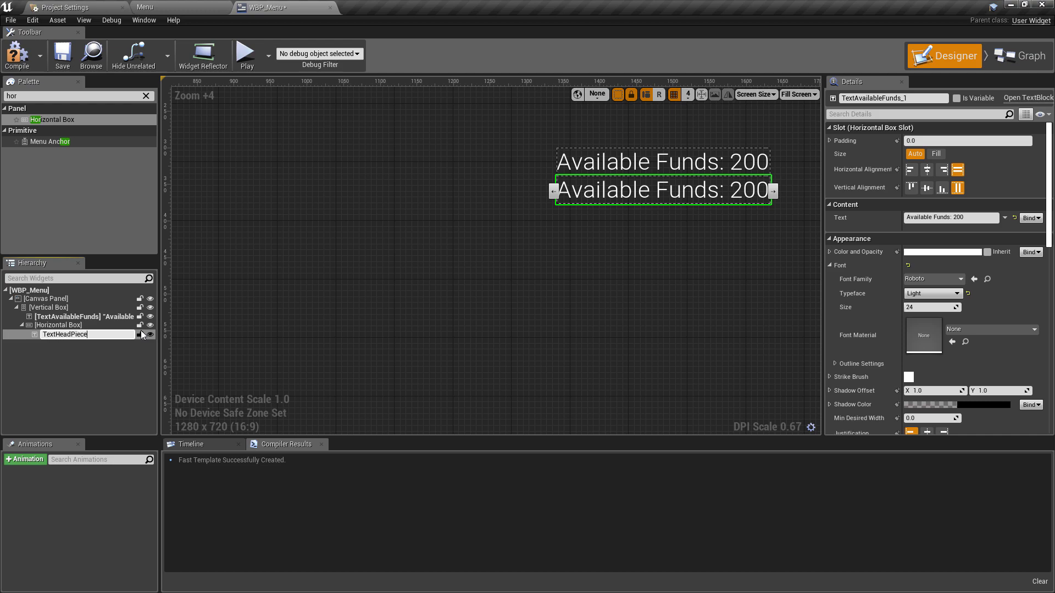
key("Return")
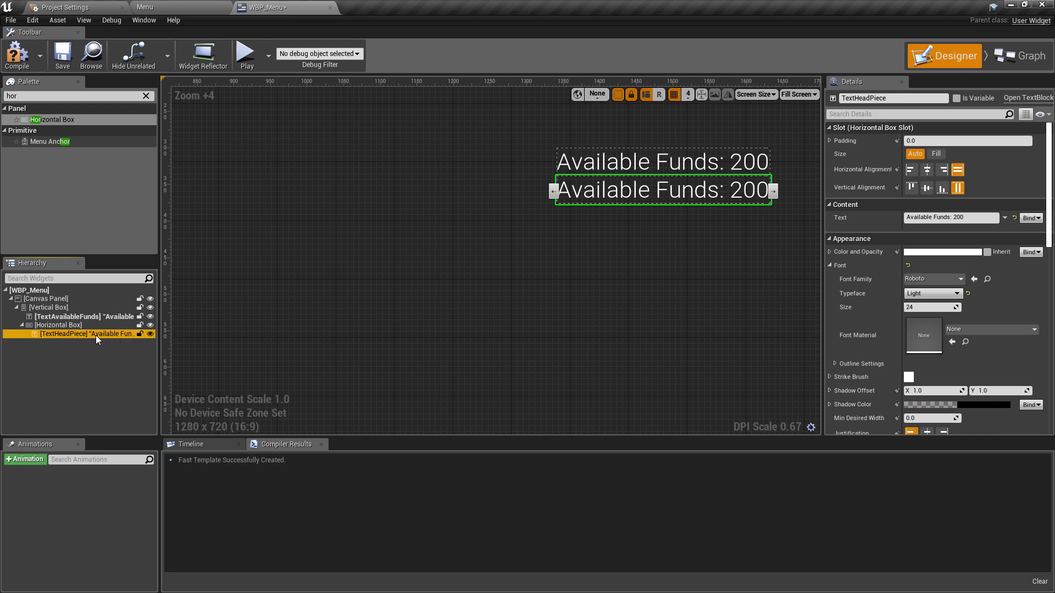
Set the TextHeadPiece content to "Select Head Piece".
left_click(953, 217)
type("Select Head Piece")
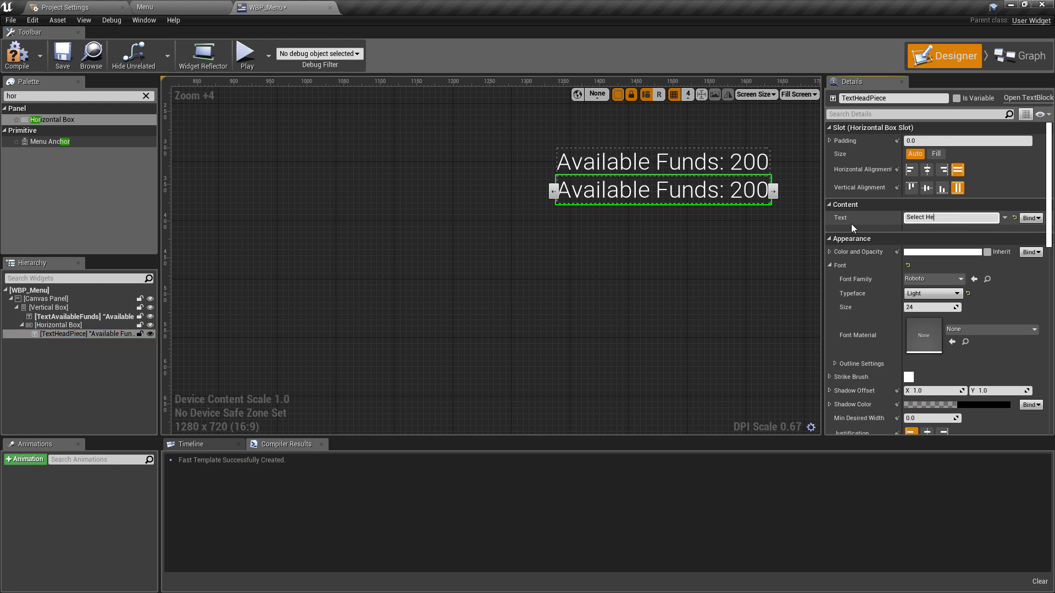
key("Return")
left_click(780, 217)
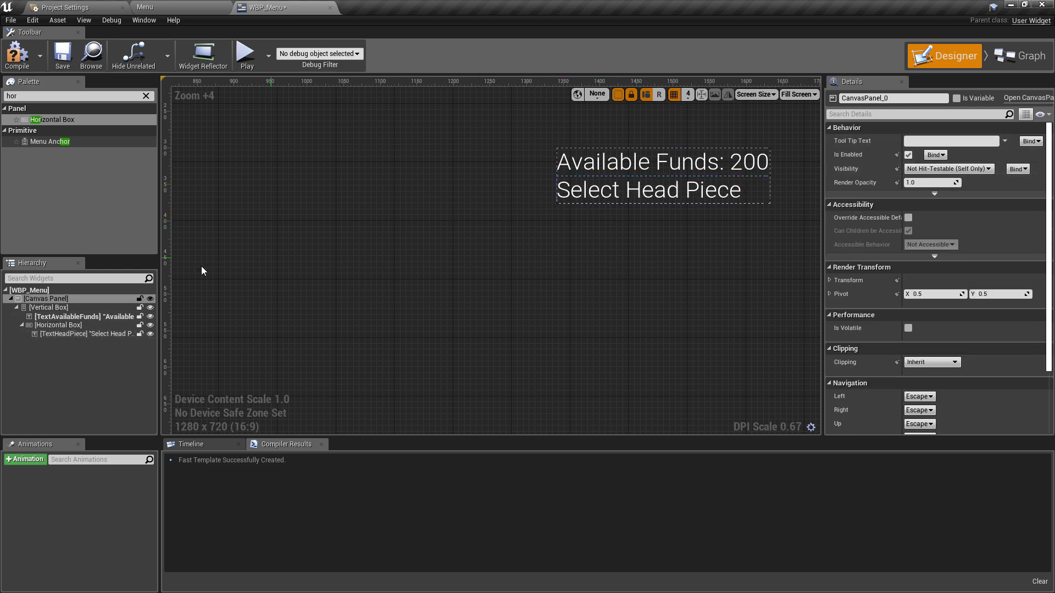
Add a Button to the horizontal box after the text and set its Normal style tint alpha to 0.
left_click(146, 96)
left_click_drag(35, 133, 68, 342)
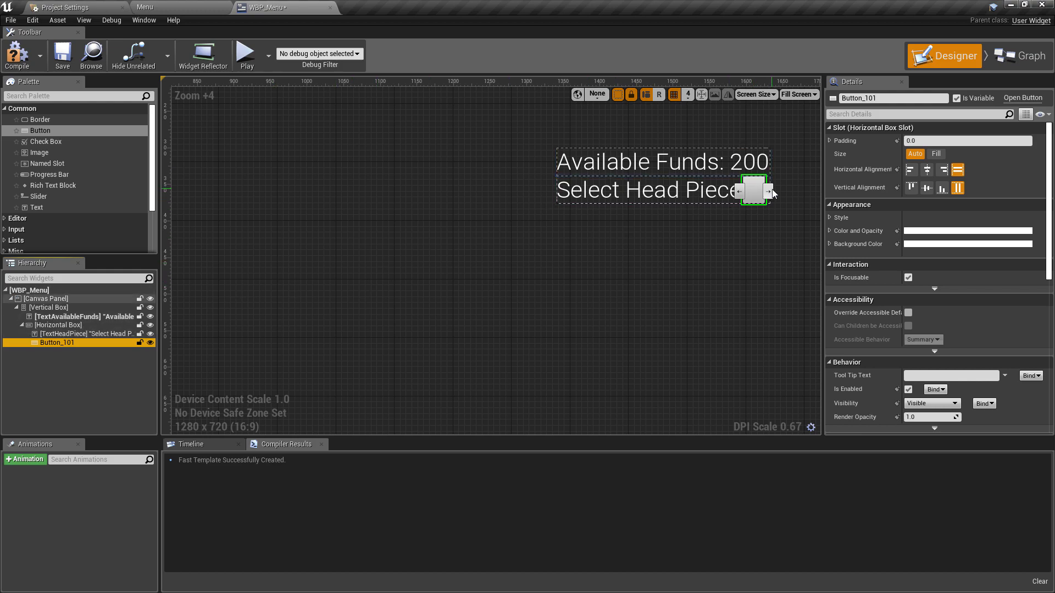
left_click(830, 217)
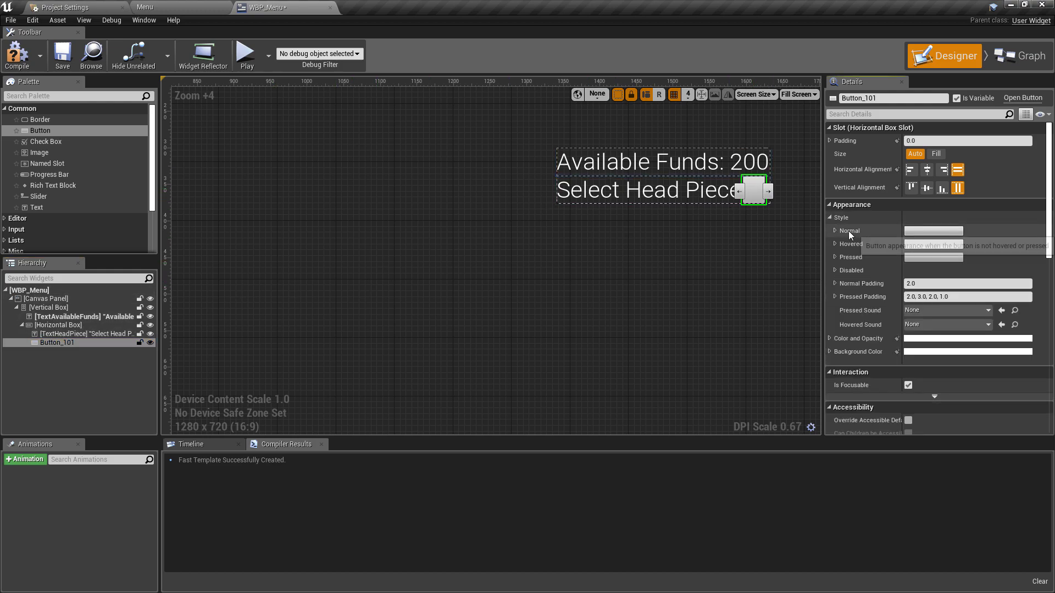
left_click(835, 231)
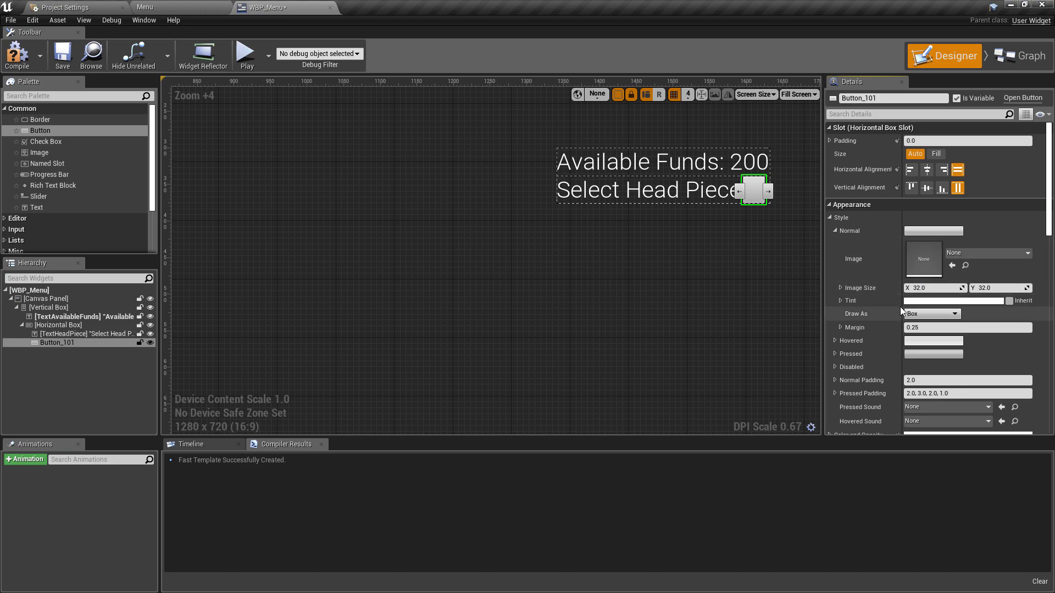
left_click(967, 302)
key("Escape")
left_click(936, 306)
left_click_drag(790, 531, 772, 531)
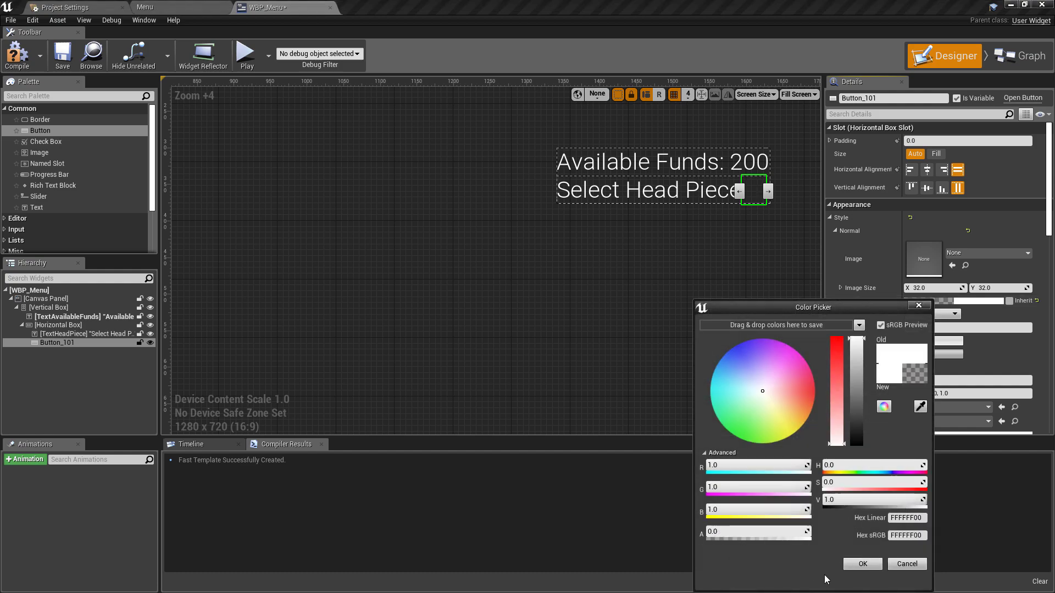
left_click(864, 564)
Copy the button's Normal style to its Hovered and Pressed styles.
left_click(836, 230)
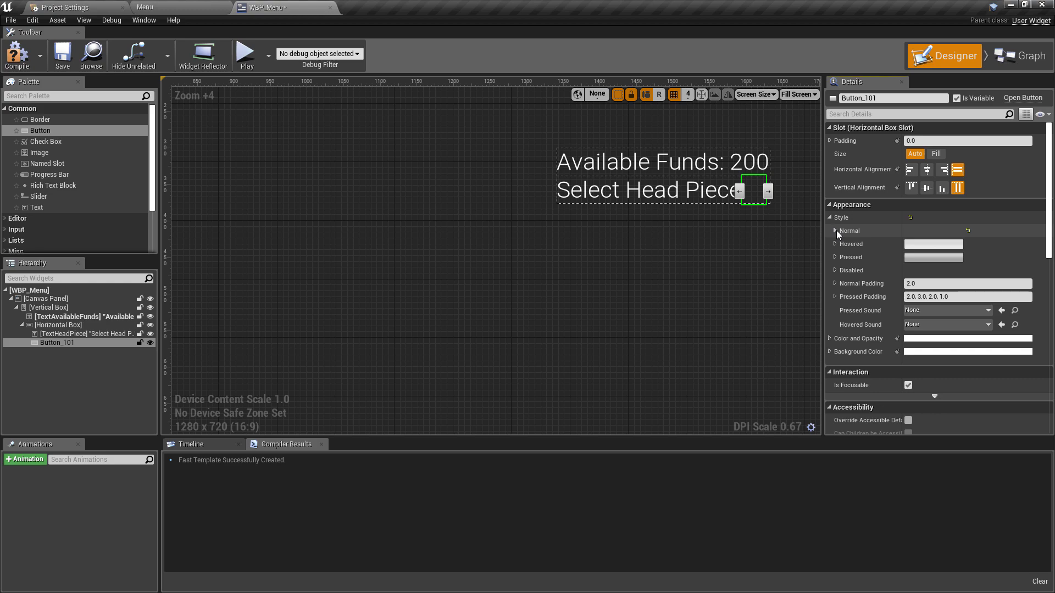
right_click(837, 230)
left_click(865, 273)
right_click(864, 245)
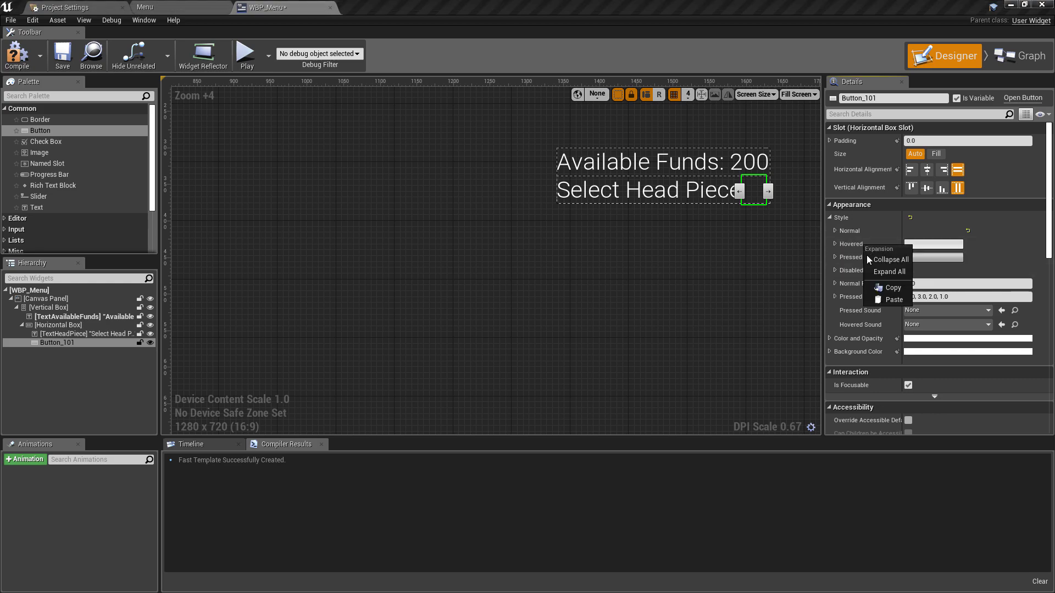
left_click(882, 297)
right_click(855, 259)
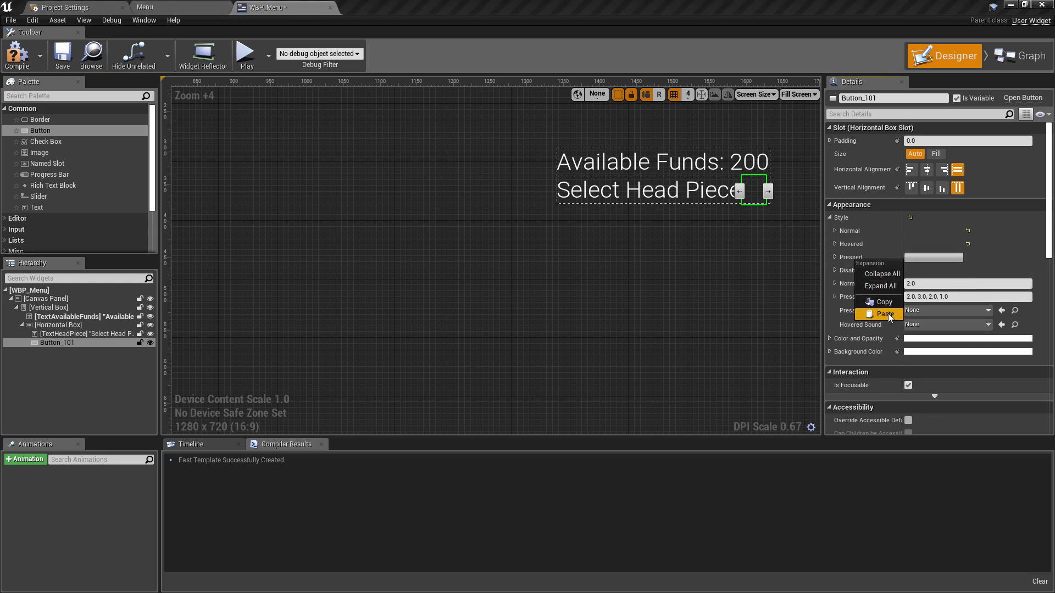
left_click(888, 312)
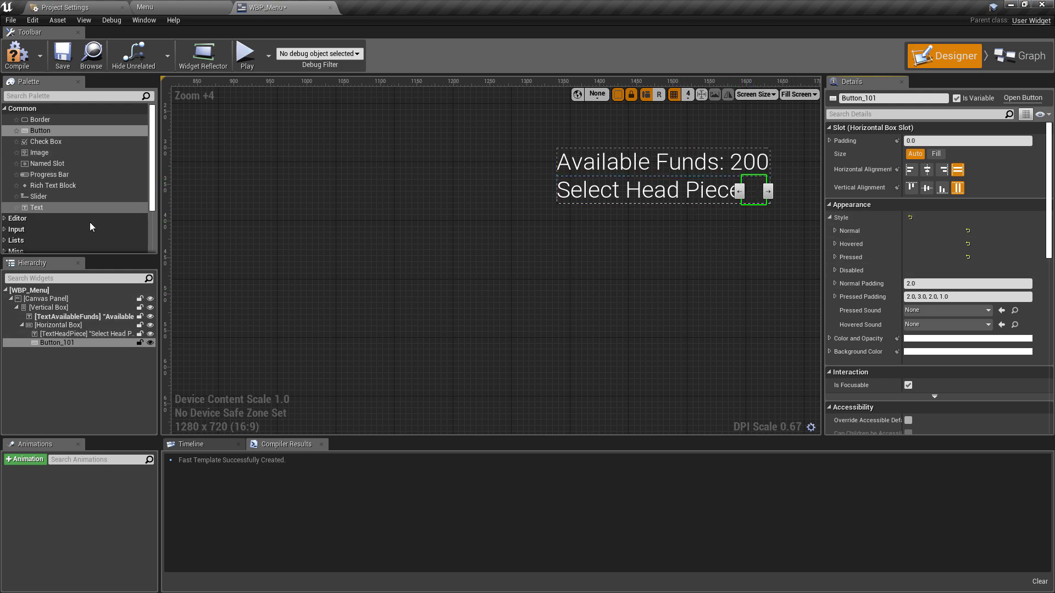
Paste a copy of the TextHeadPiece text into the button and set its content to "<".
left_click_drag(69, 333, 118, 384)
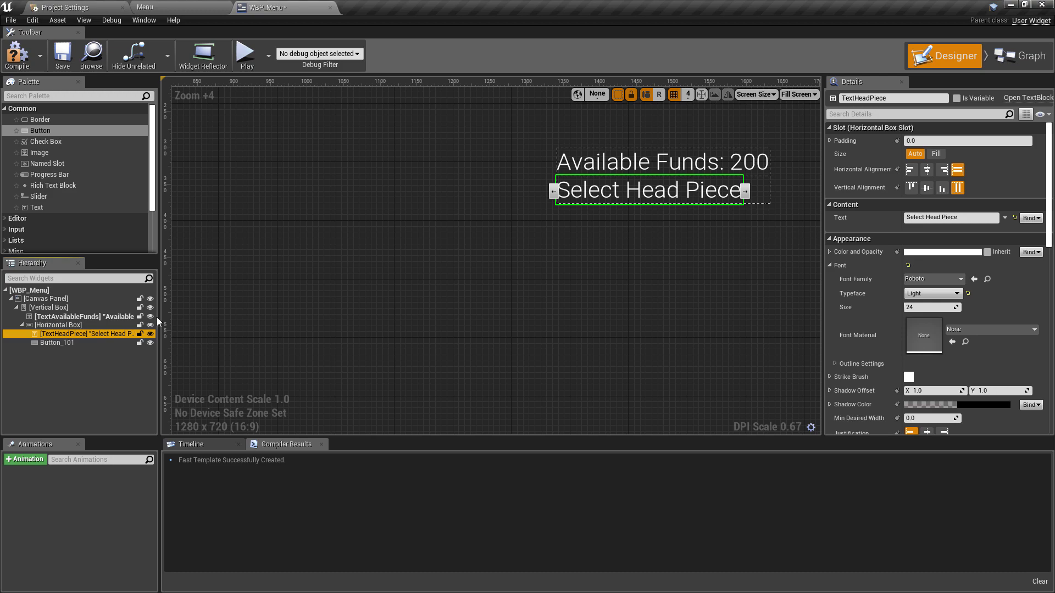
key("ctrl+c")
left_click(53, 342)
key("ctrl+v")
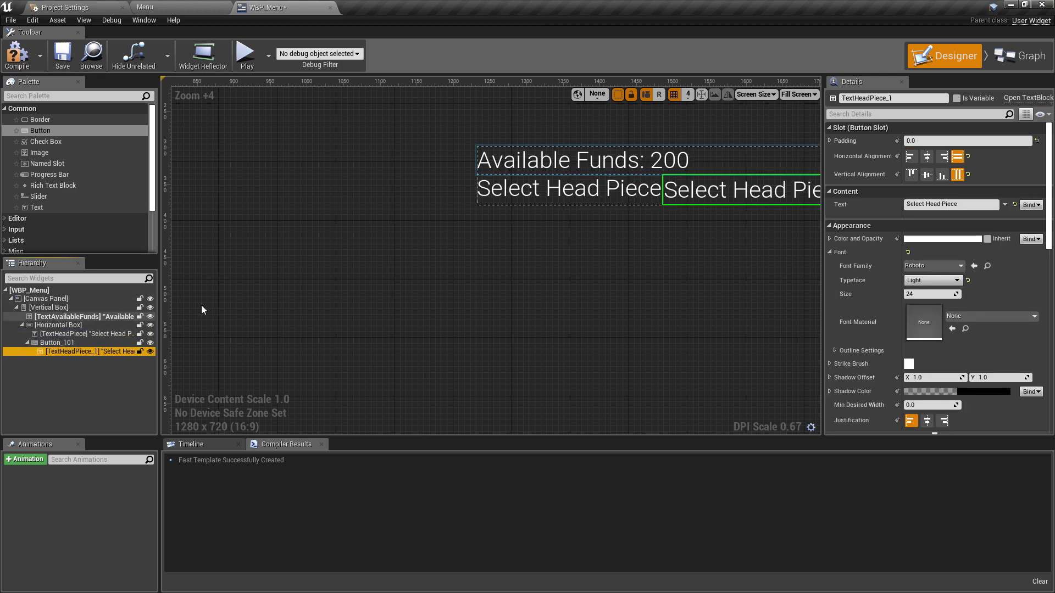
left_click(934, 204)
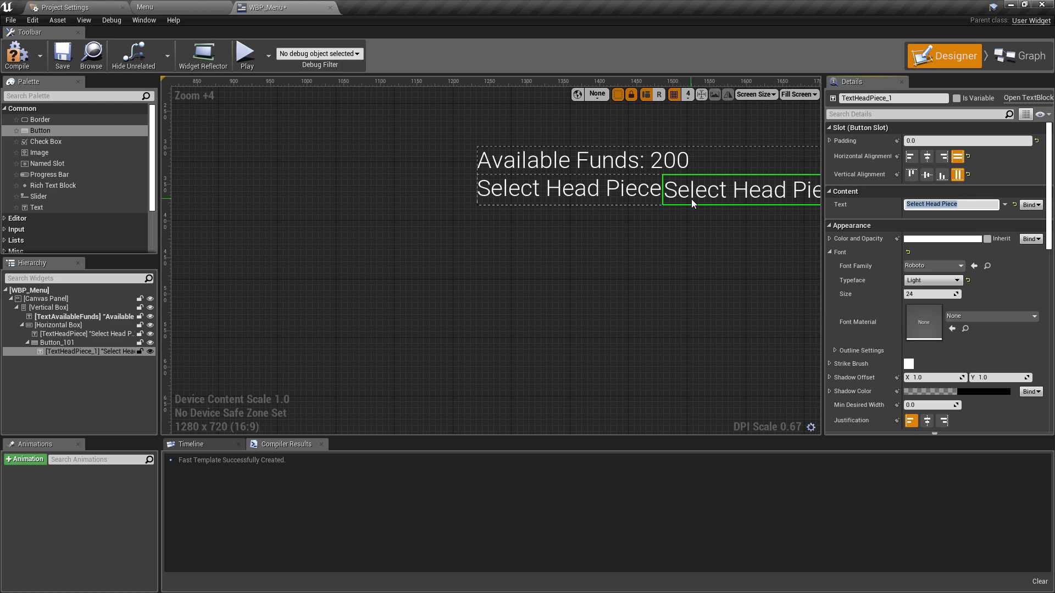
type("<")
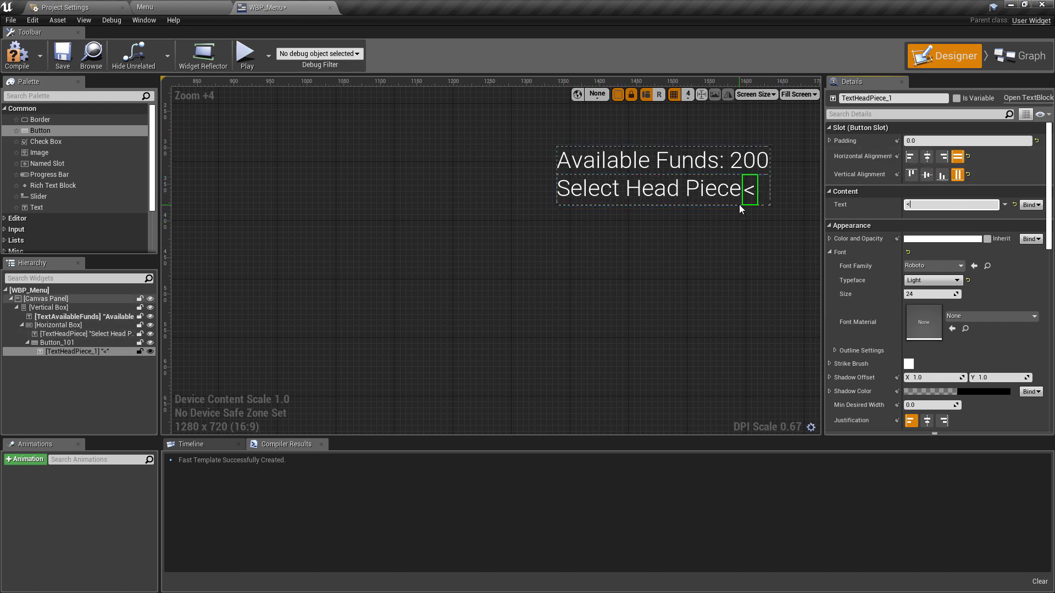
Rename the button ButtonPrevious and move it ahead of TextHeadPiece in the horizontal box.
double_click(52, 343)
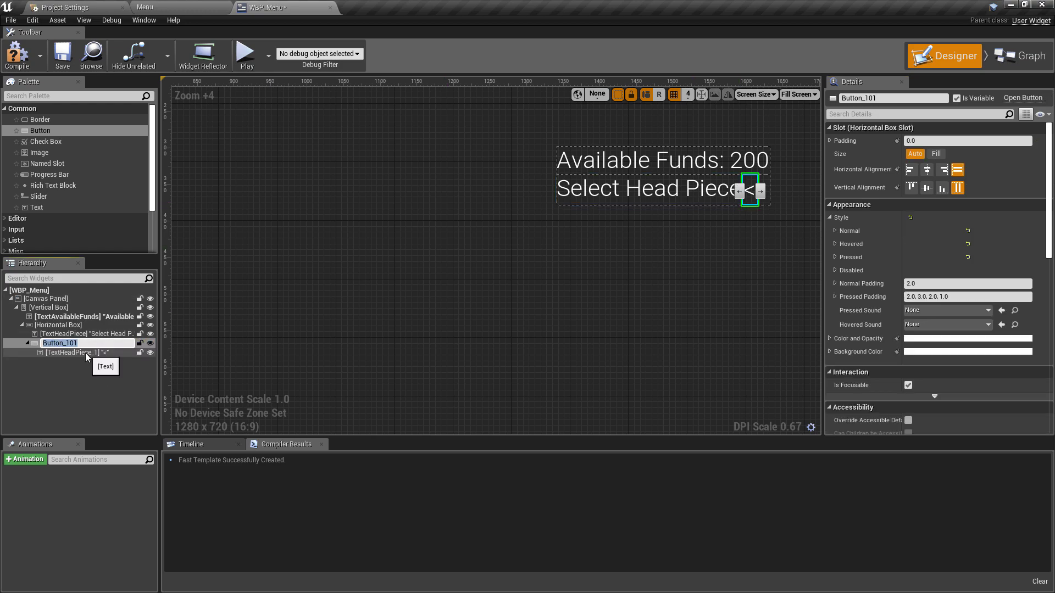
type("ButtonPrevious")
key("Return")
left_click_drag(66, 342, 51, 334)
scroll(571, 182, "up", 2)
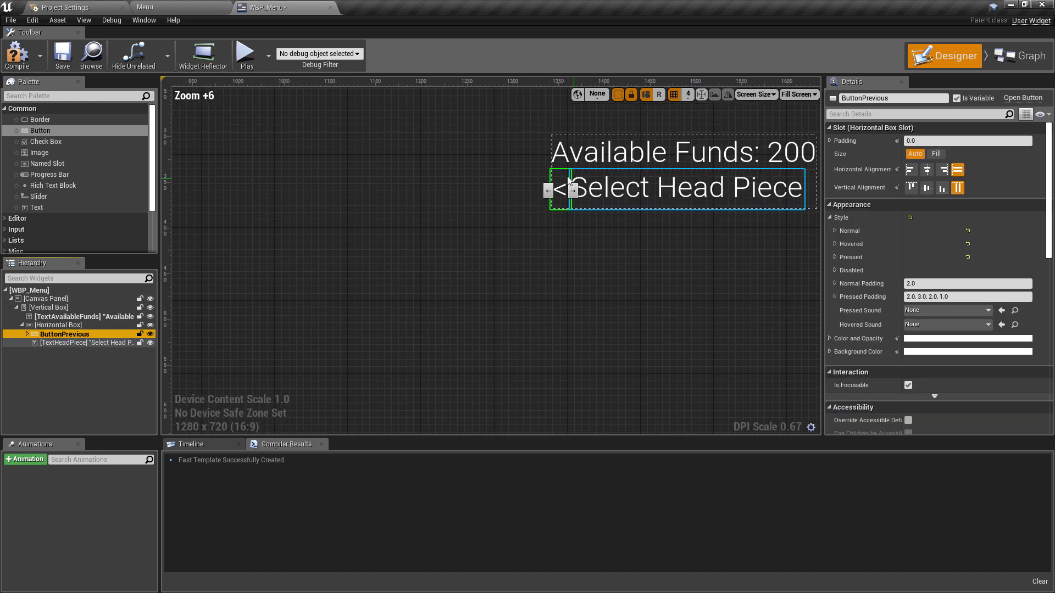
Paste a copy of ButtonPrevious into the horizontal box after the head piece text.
left_click(58, 325)
left_click(54, 335)
key("ctrl+c")
left_click(55, 325)
key("ctrl+v")
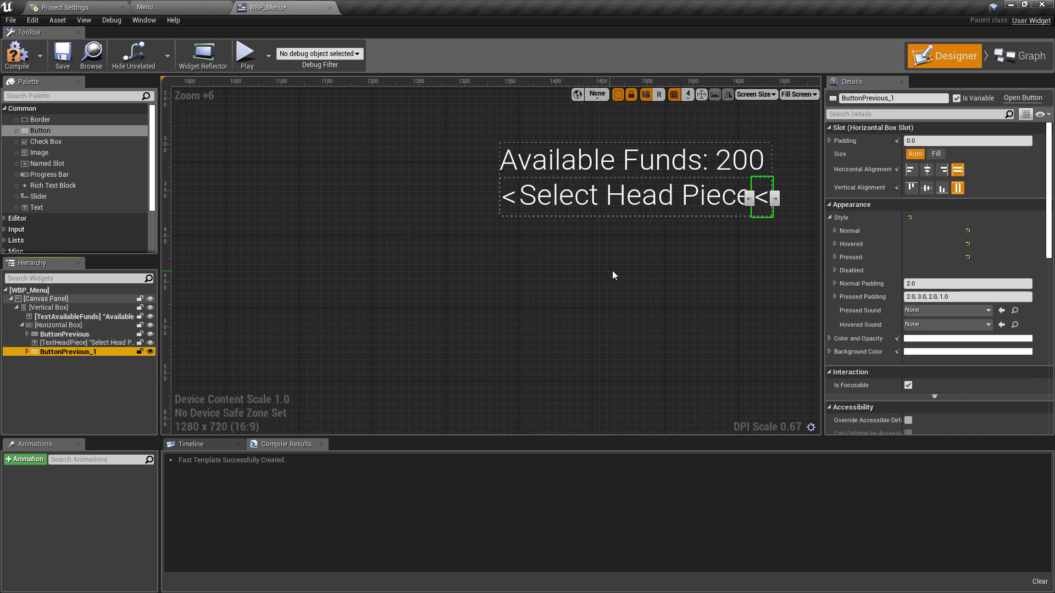
Set the copied button's text to ">".
left_click(27, 352)
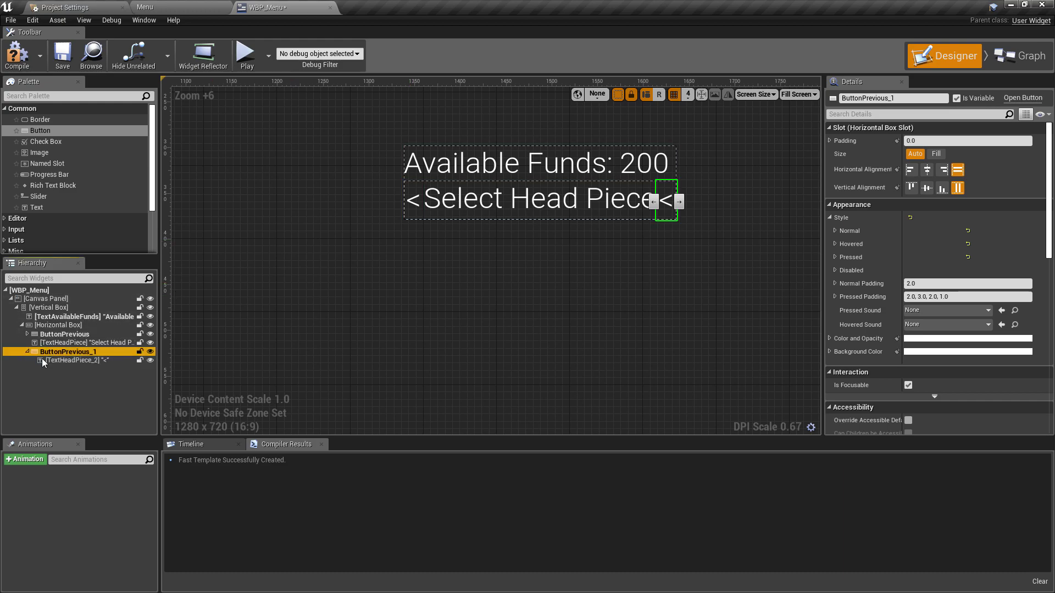
left_click(72, 361)
left_click(950, 204)
type(">")
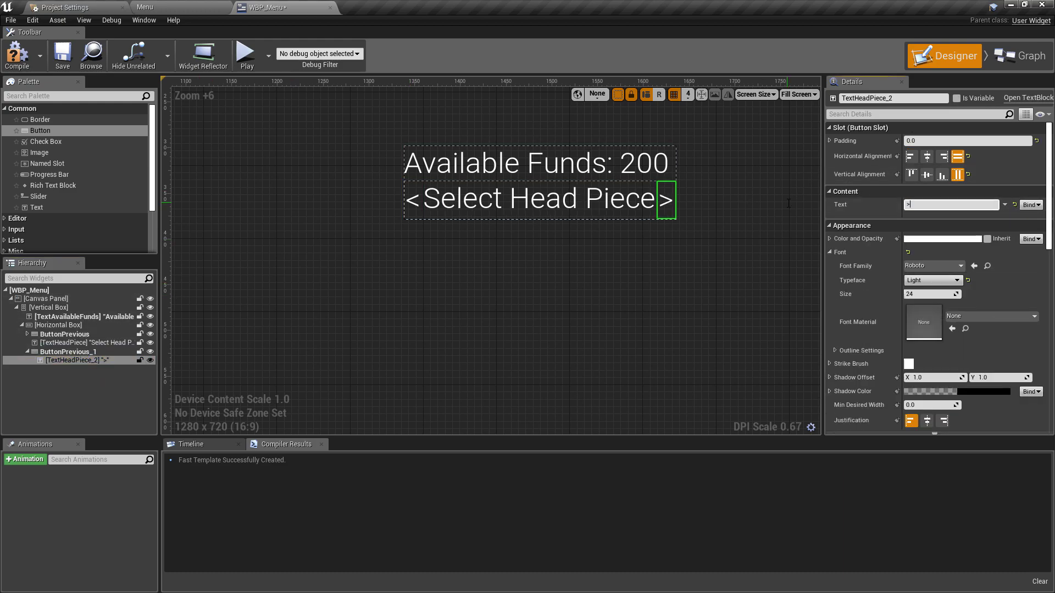
key("Return")
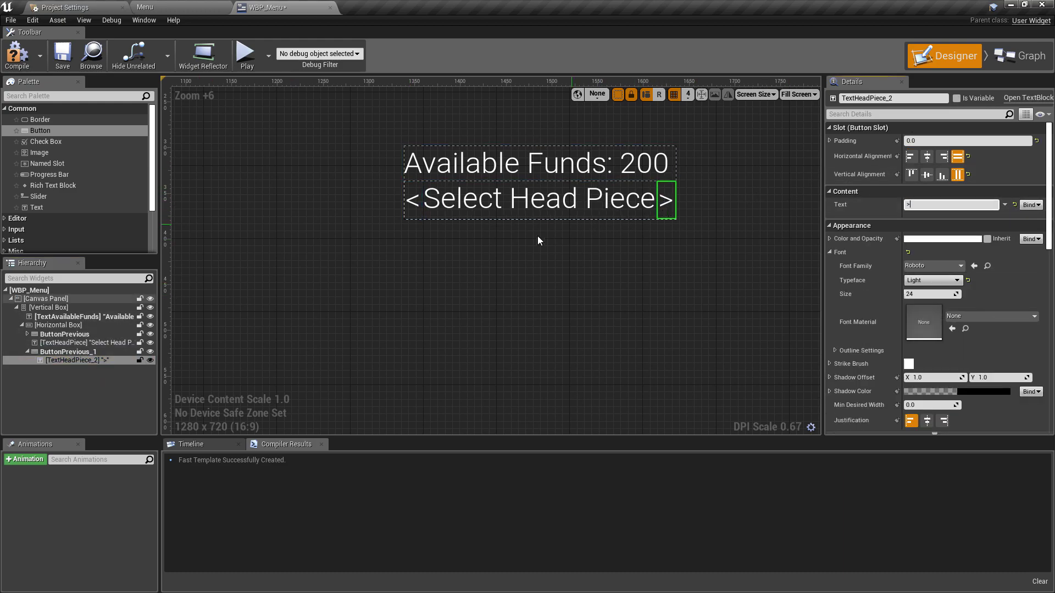
Rename the copied button ButtonNext.
left_click(97, 355)
left_click(120, 352)
type("Butto")
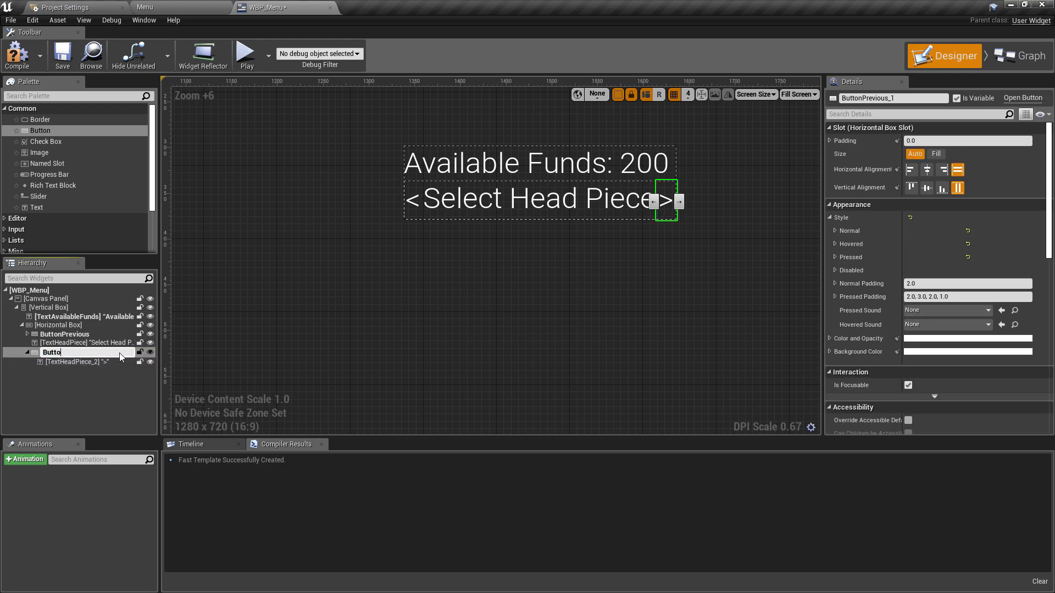
type("nNext")
left_click(384, 264)
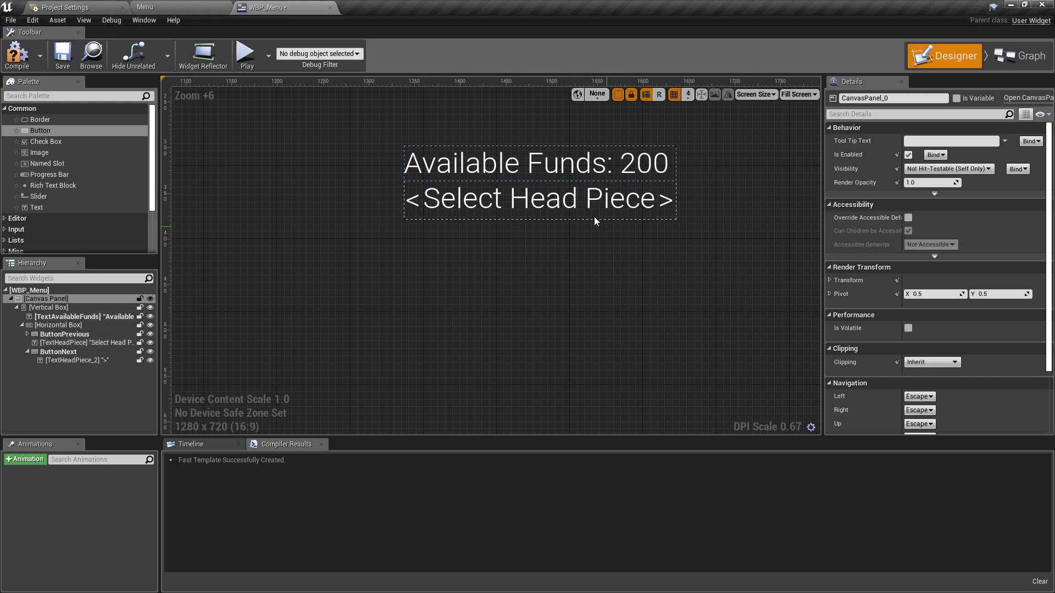
Add a second Horizontal Box to the vertical box, below the head piece selector row.
left_click(49, 97)
type("hor")
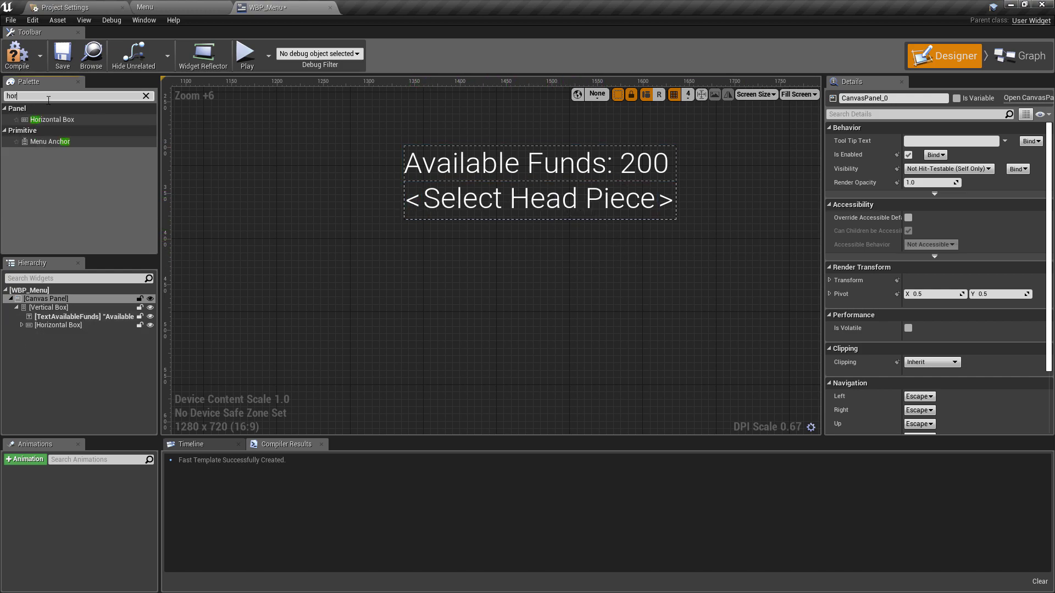
left_click_drag(53, 119, 55, 333)
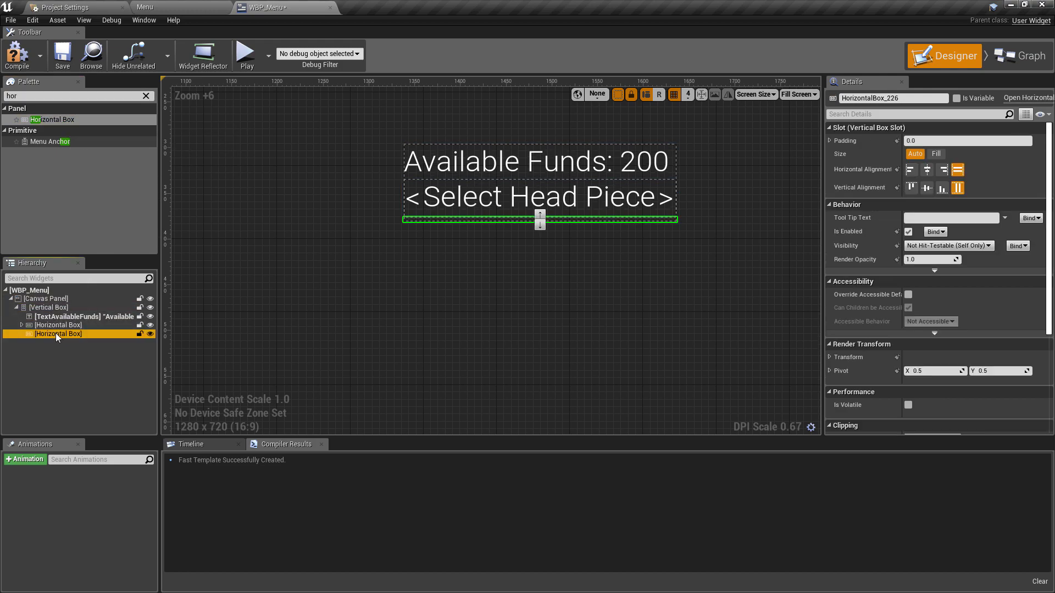
Rename the Horizontal Box containing the head piece selector HozHeadPieces.
left_click(106, 325)
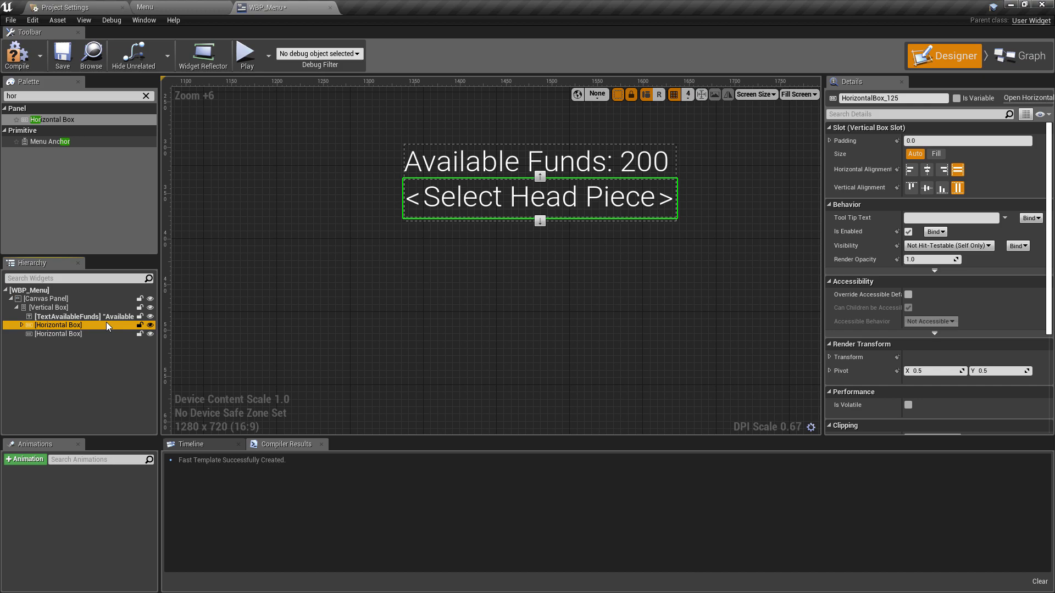
double_click(107, 324)
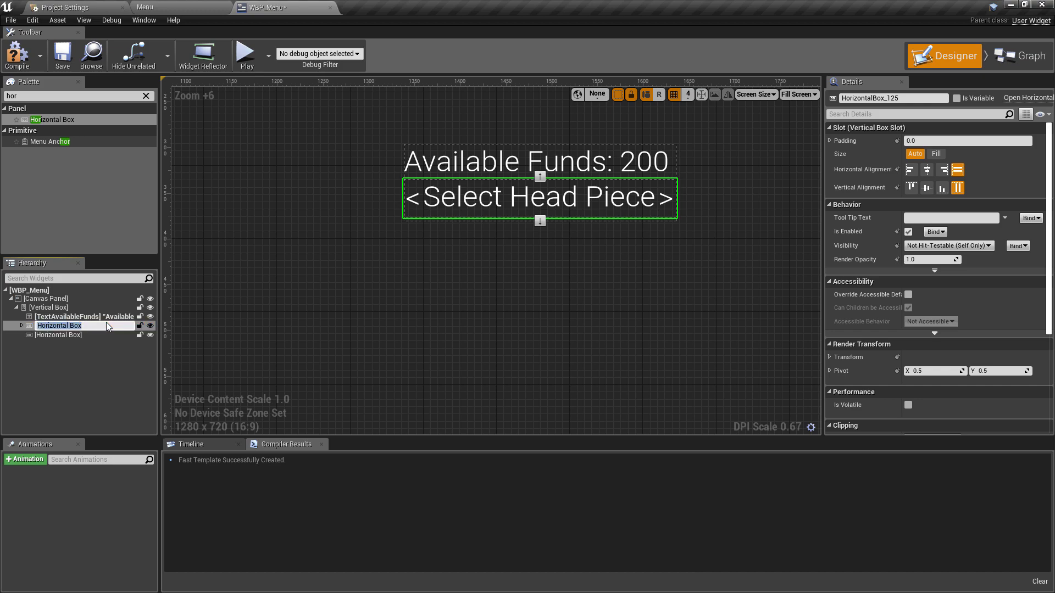
type("HozHeadpieces")
Rename the empty second Horizontal Box HozBuy.
double_click(91, 334)
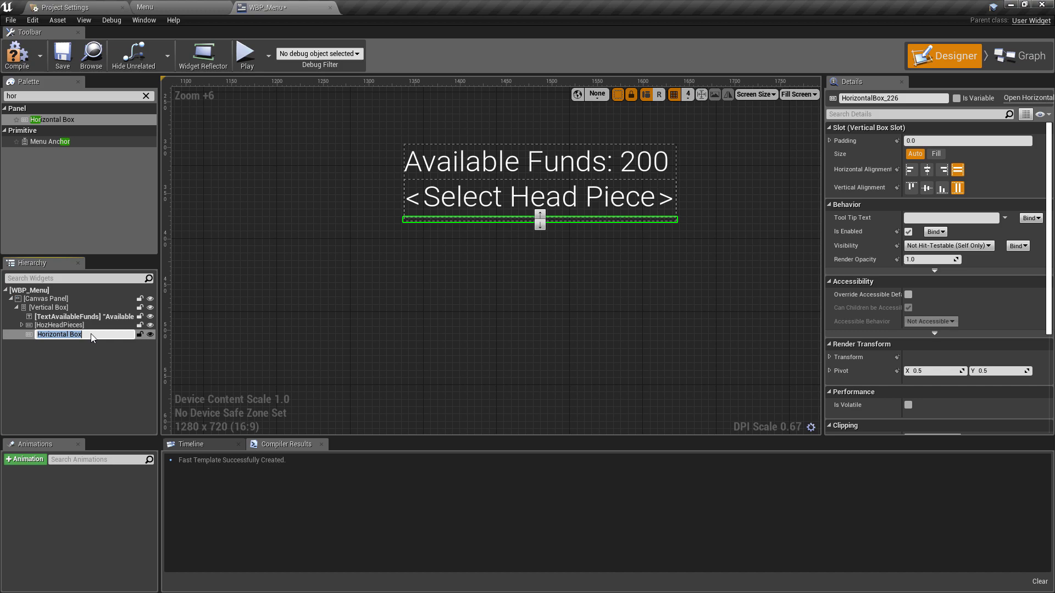
type("HozBut")
key("BackSpace")
type("y")
key("Return")
Add a Button inside HozBuy and rename it ButtonBuy.
left_click_drag(38, 132, 58, 338)
left_click_drag(55, 334, 64, 334)
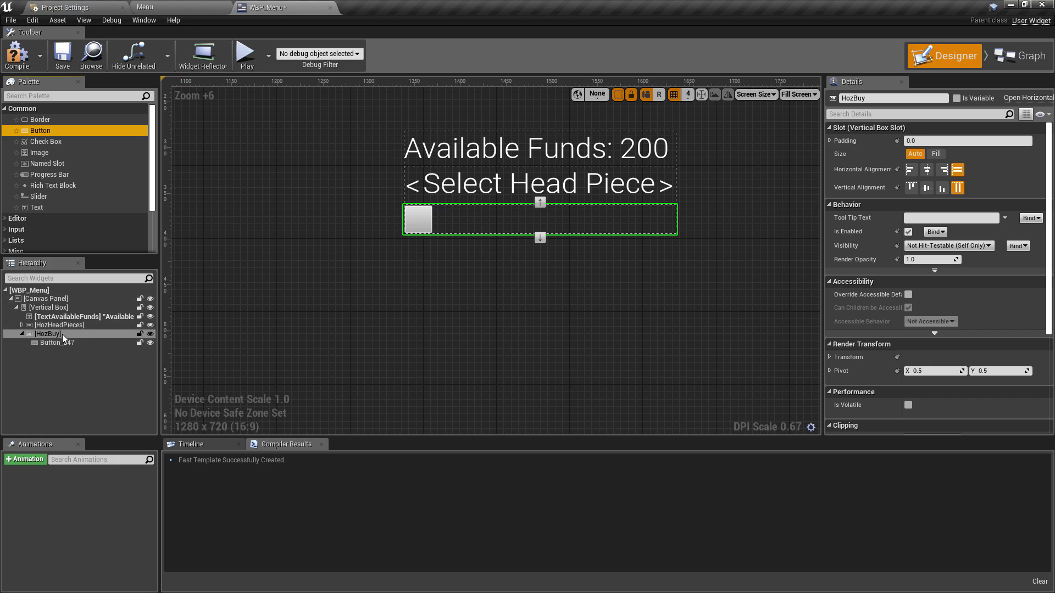
double_click(58, 341)
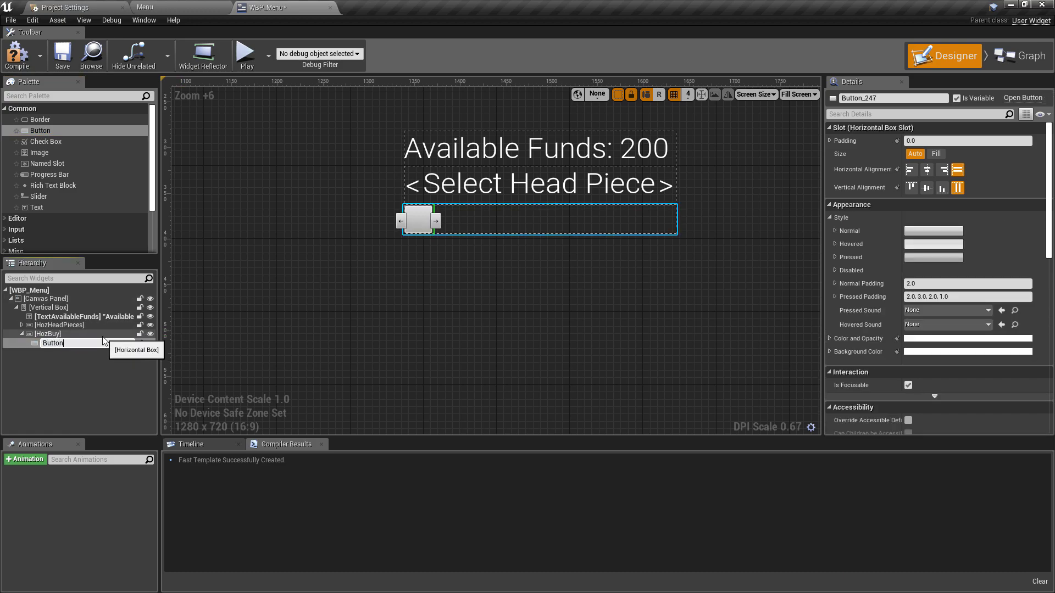
type("ButtonBuyy")
key("BackSpace")
key("Return")
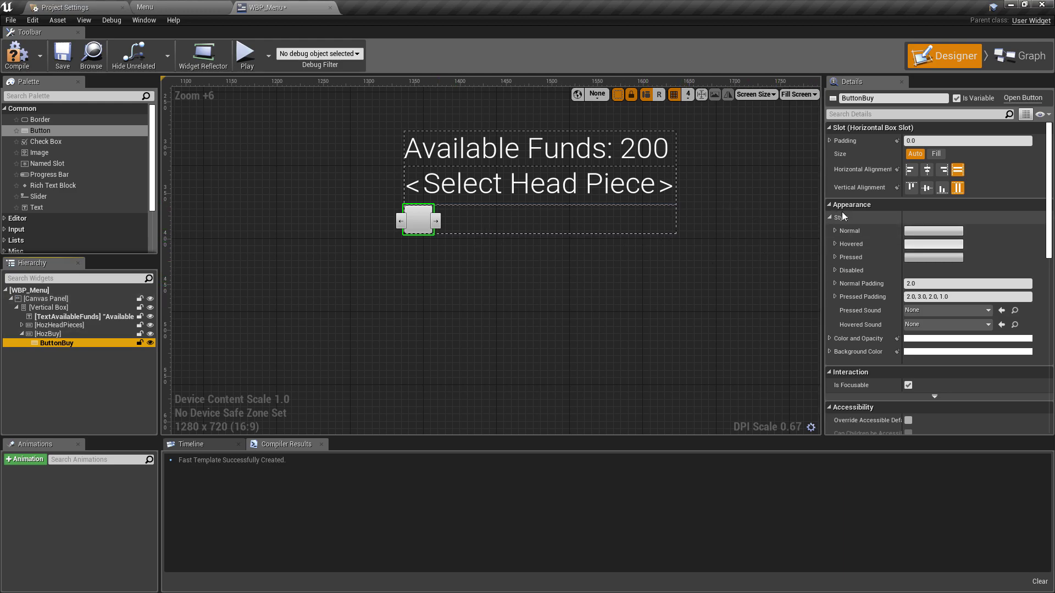
Show engine content in the asset picker and set ButtonBuy's Normal style image to WhiteSquareTexture.
left_click(858, 232)
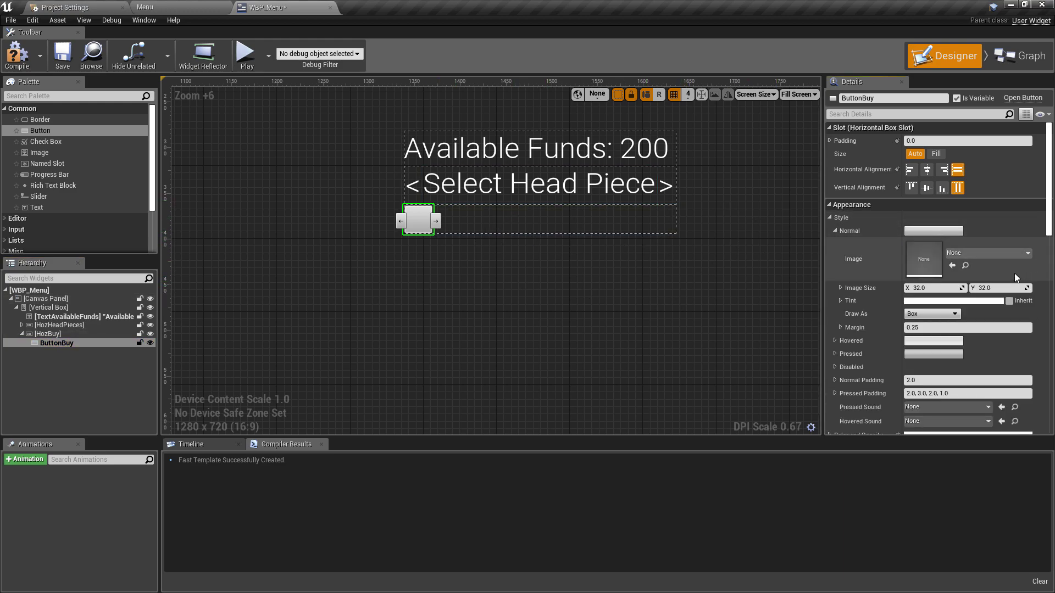
left_click(986, 253)
left_click(915, 575)
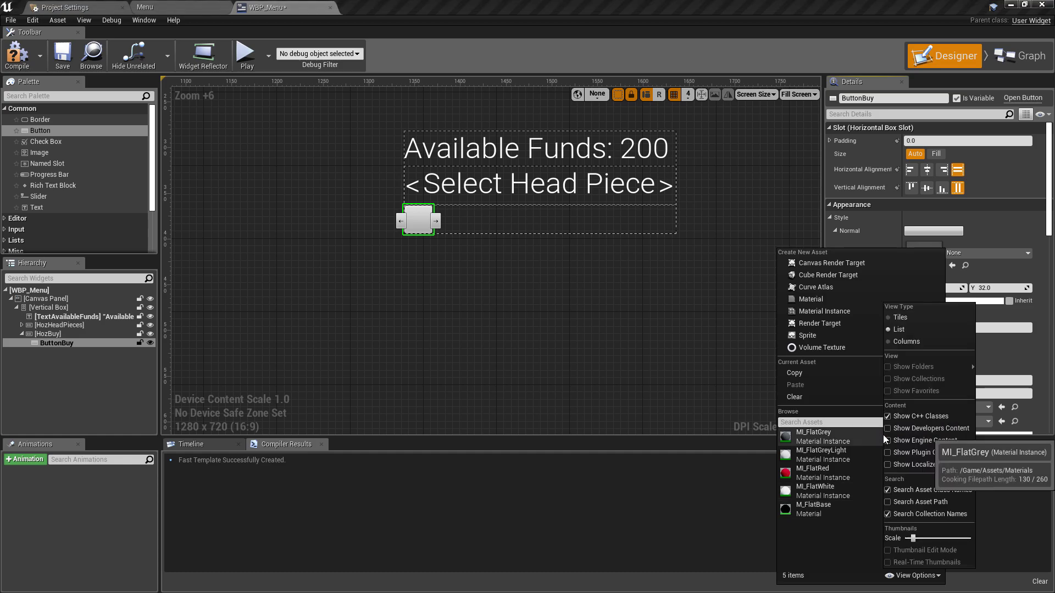
left_click(890, 440)
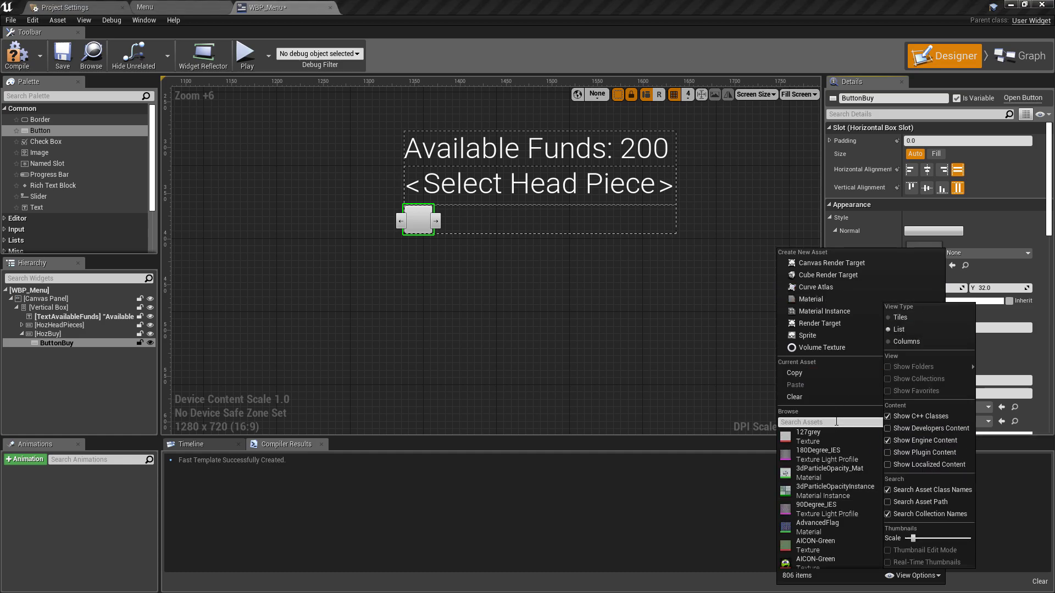
type("squa")
left_click(825, 435)
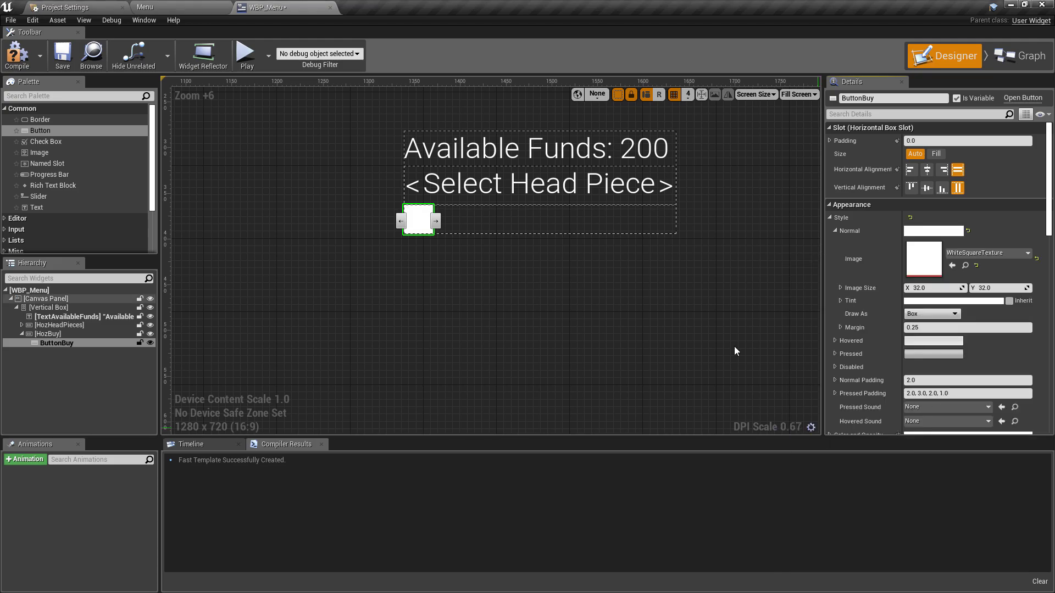
scroll(415, 204, "up", 5)
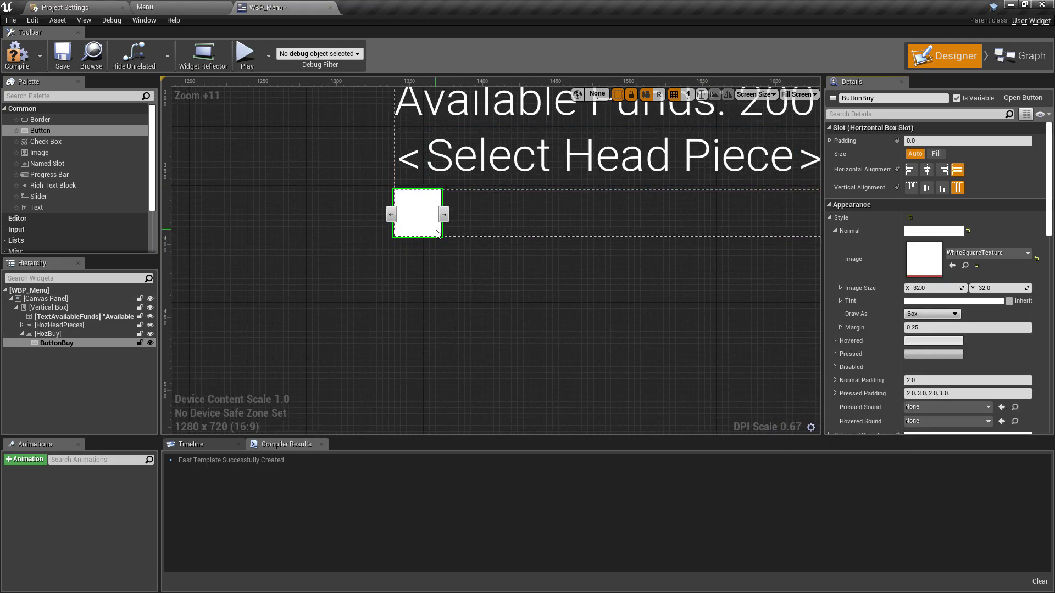
Copy ButtonBuy's Normal style and paste it onto its Hovered and Pressed styles.
left_click(882, 230)
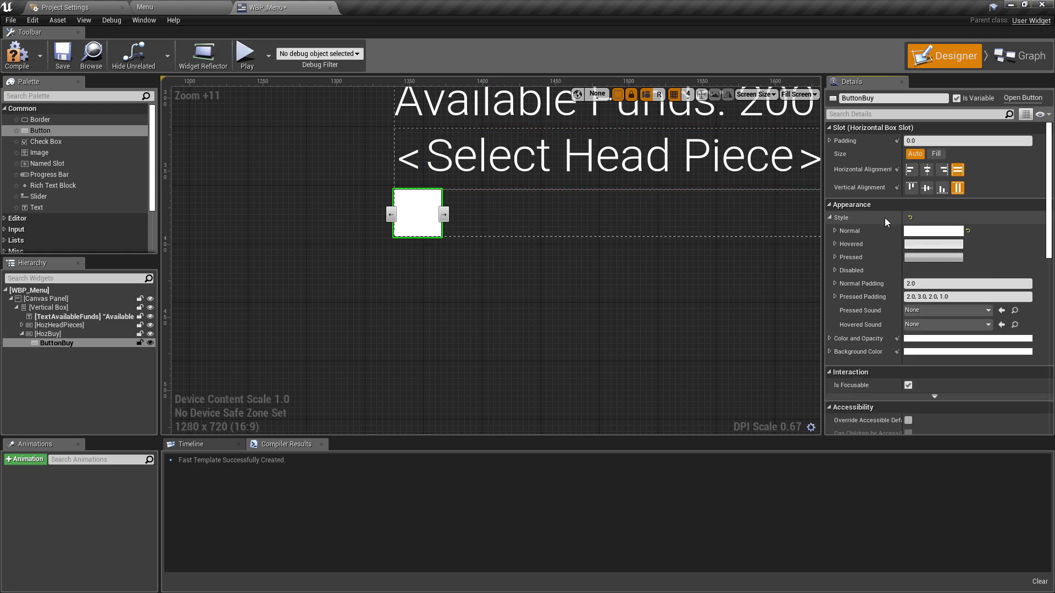
right_click(856, 229)
left_click(881, 269)
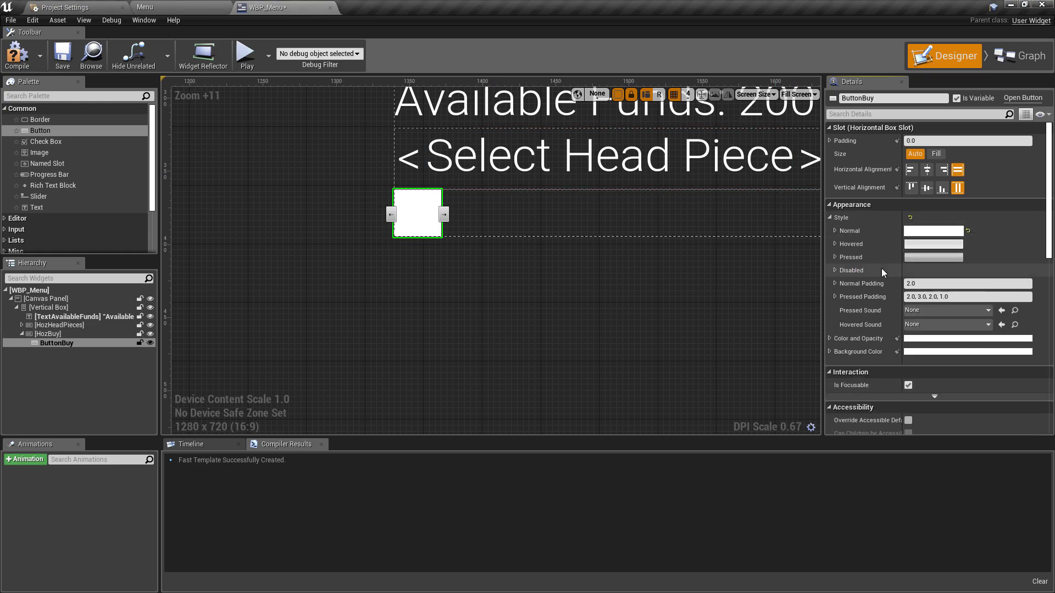
right_click(843, 251)
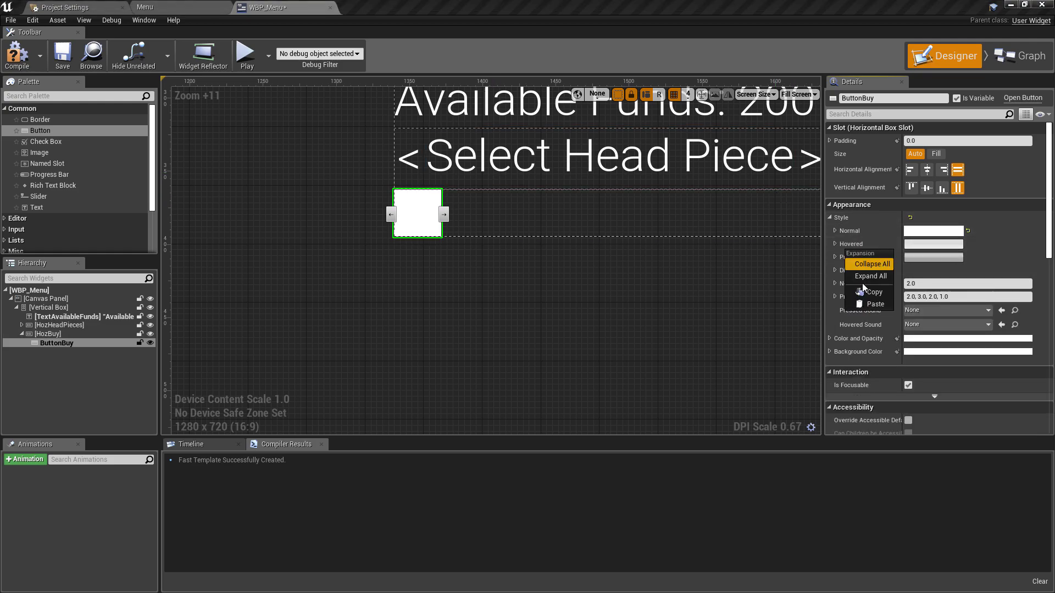
left_click(875, 304)
right_click(851, 258)
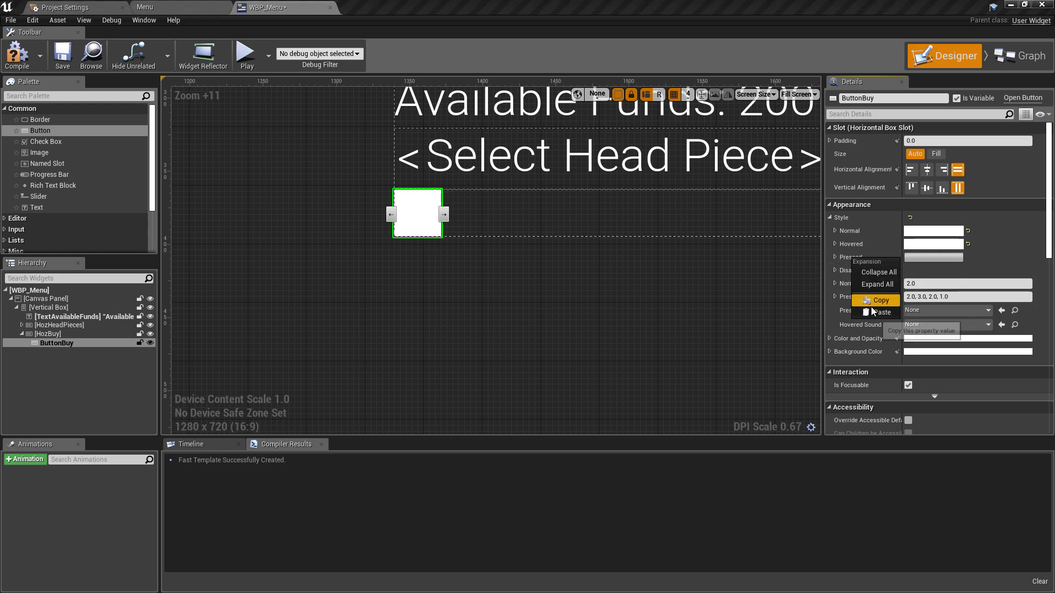
left_click(877, 313)
Set the tint of ButtonBuy's Hovered style to a light grey with a value of about 0.71.
left_click(835, 244)
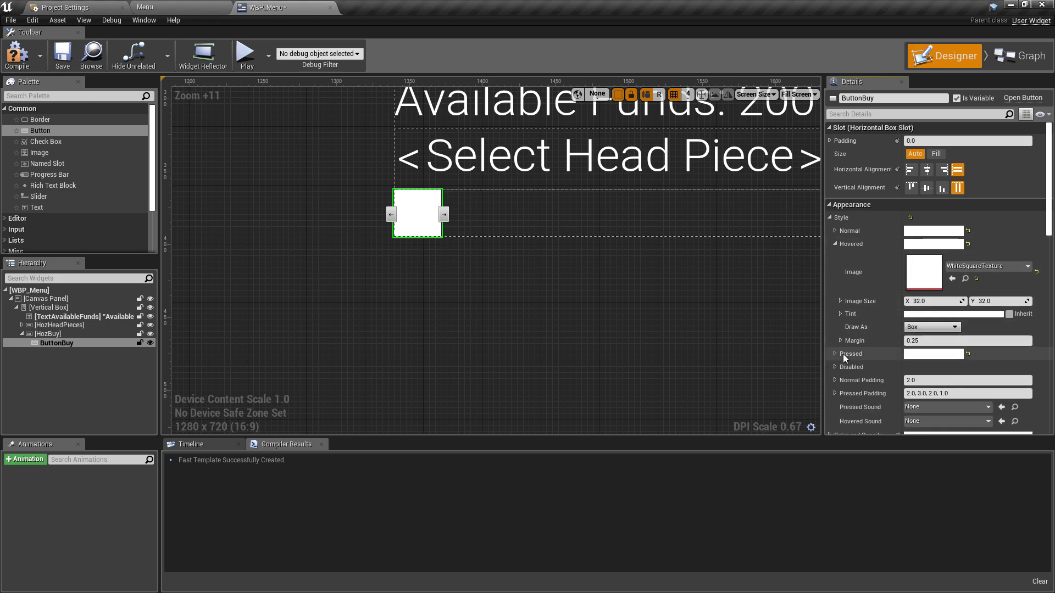
left_click(944, 314)
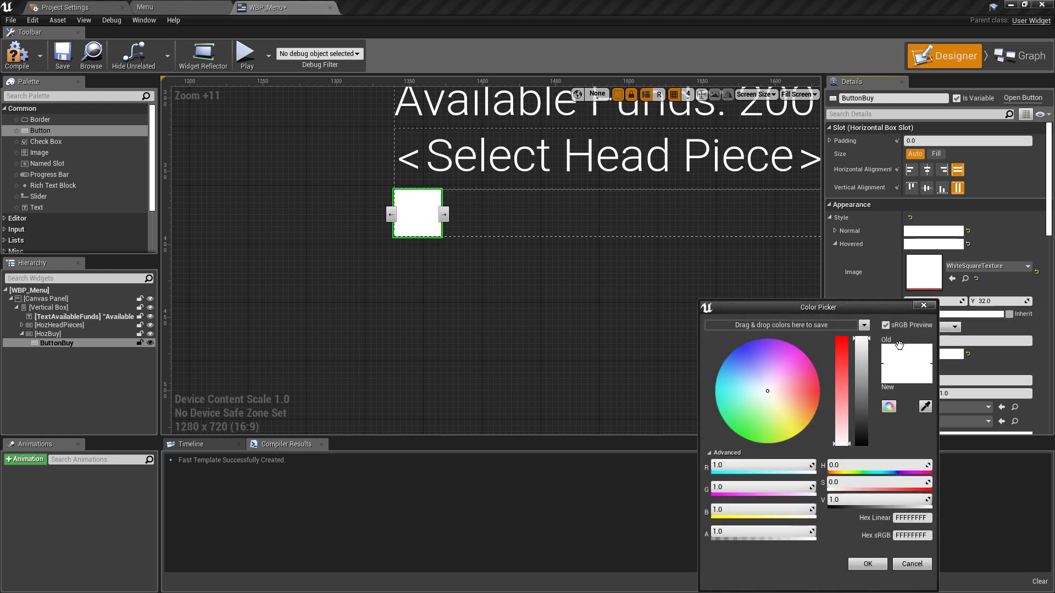
left_click(861, 369)
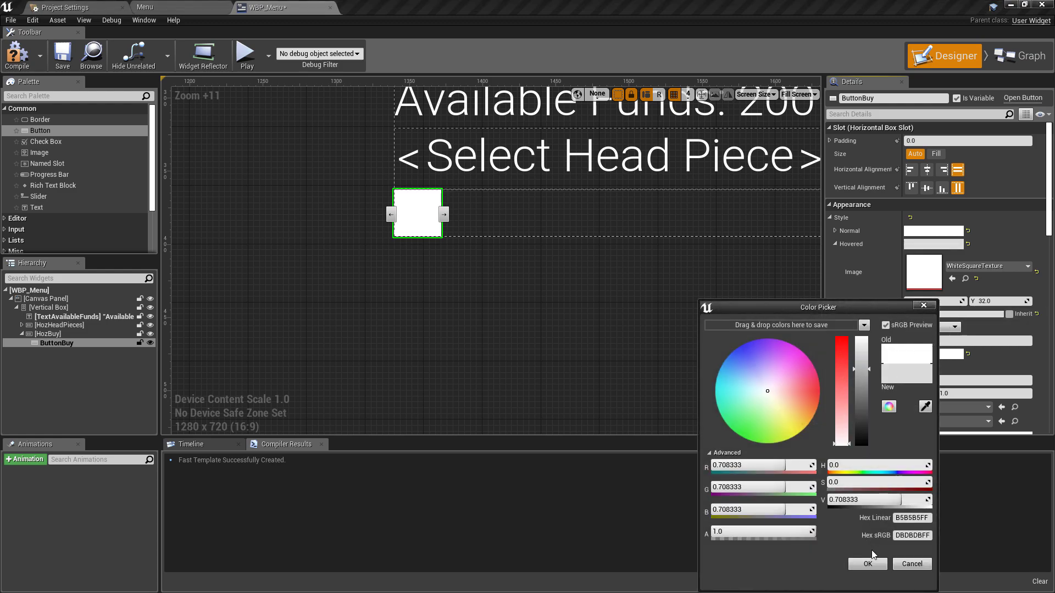
left_click(868, 564)
left_click(835, 244)
Set the tint of ButtonBuy's Pressed style to a grey darker than the Hovered tint.
left_click(835, 257)
left_click(935, 328)
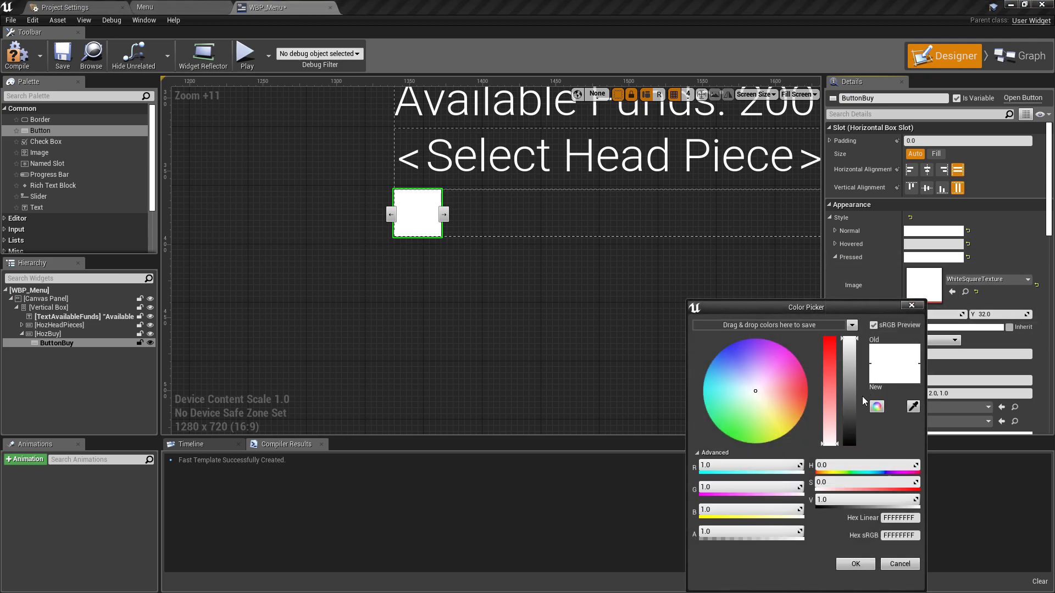
left_click(857, 409)
left_click(868, 566)
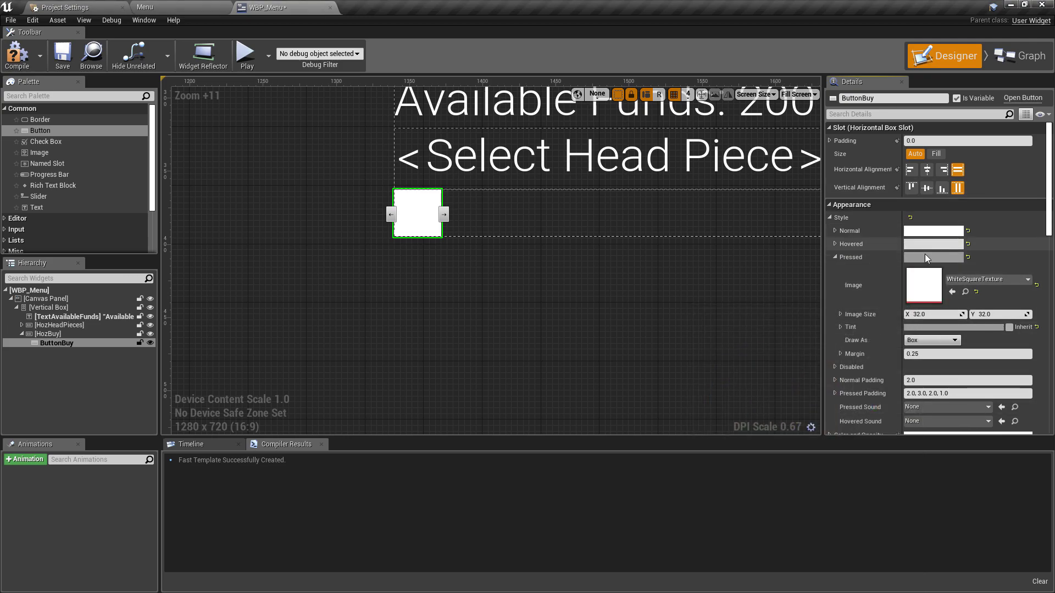
left_click(835, 257)
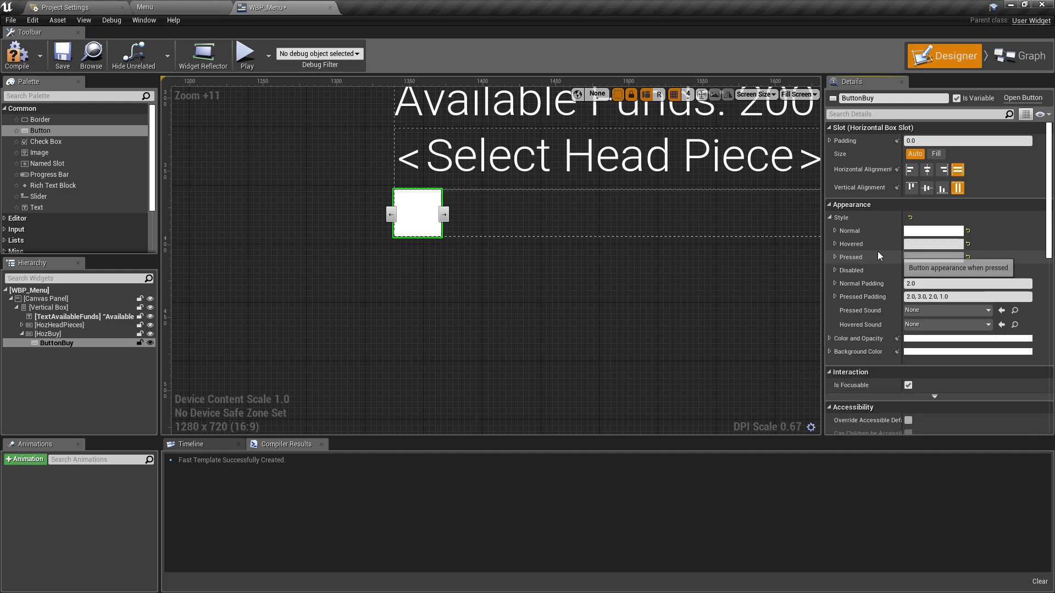
Turn off Show Engine Content in the asset picker of ButtonBuy's Normal image, keeping the assigned texture.
left_click(836, 231)
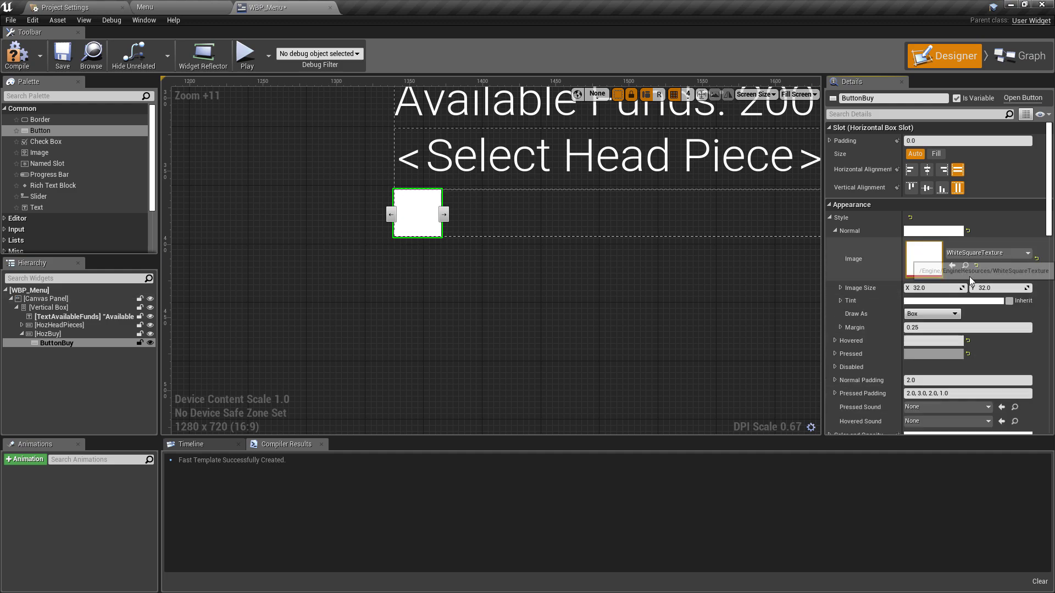
left_click(996, 254)
left_click(917, 583)
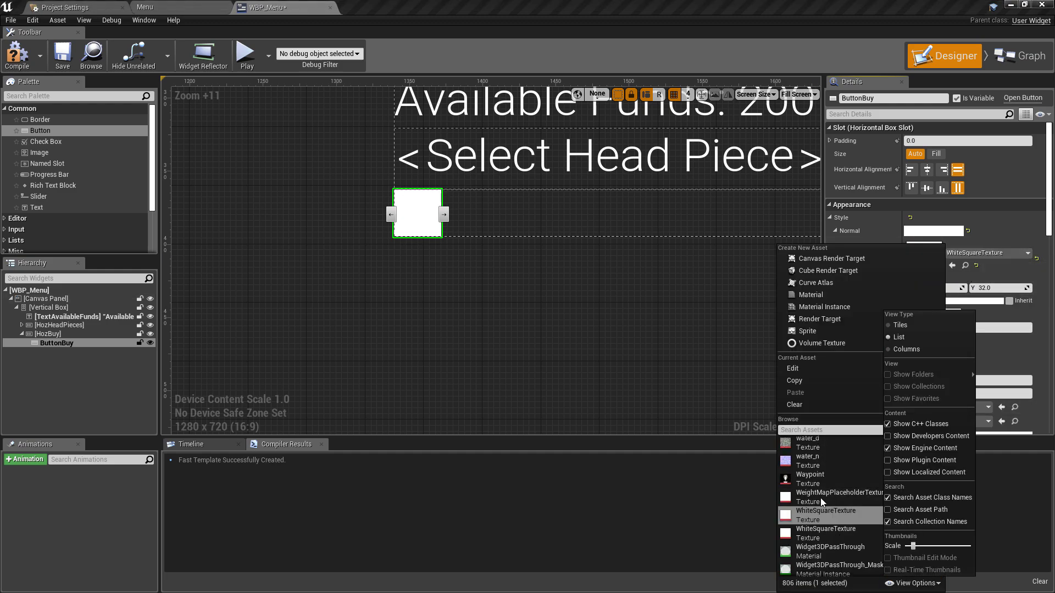
left_click(903, 451)
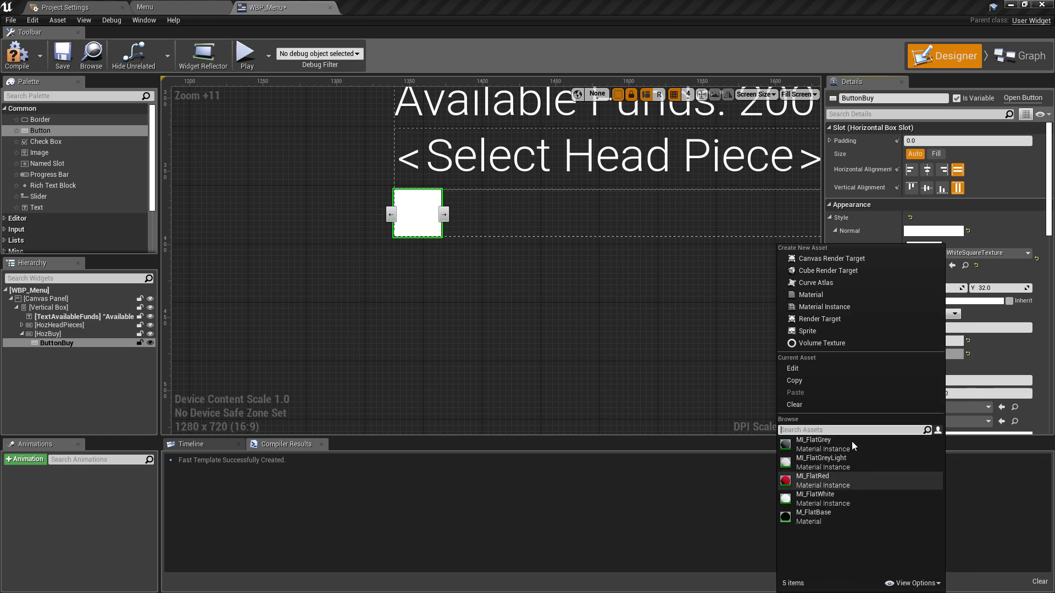
left_click(642, 307)
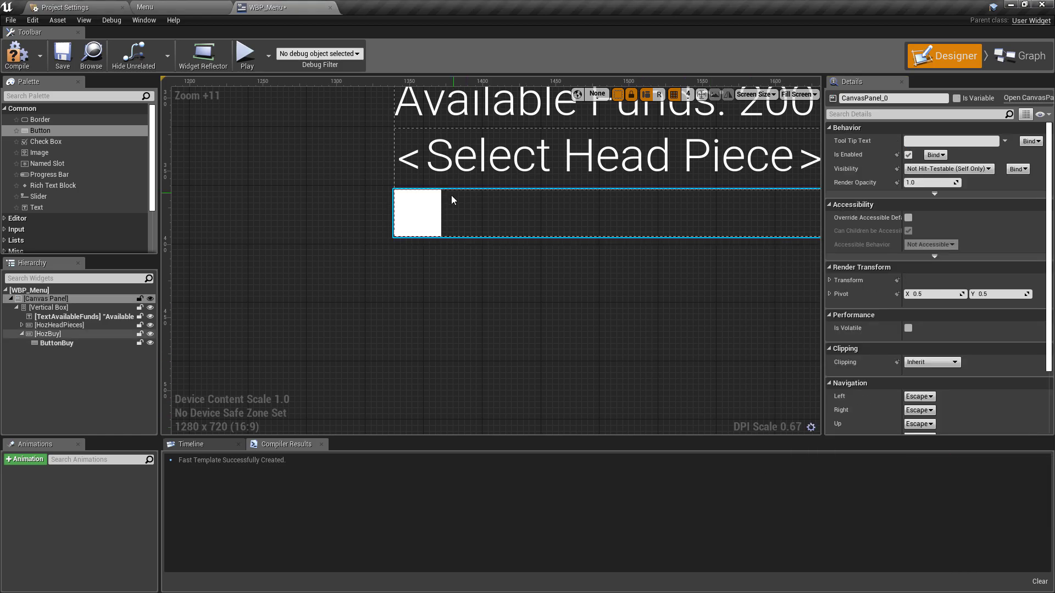
Copy the TextAvailableFunds text and paste it inside ButtonBuy.
left_click(437, 221)
left_click(792, 160)
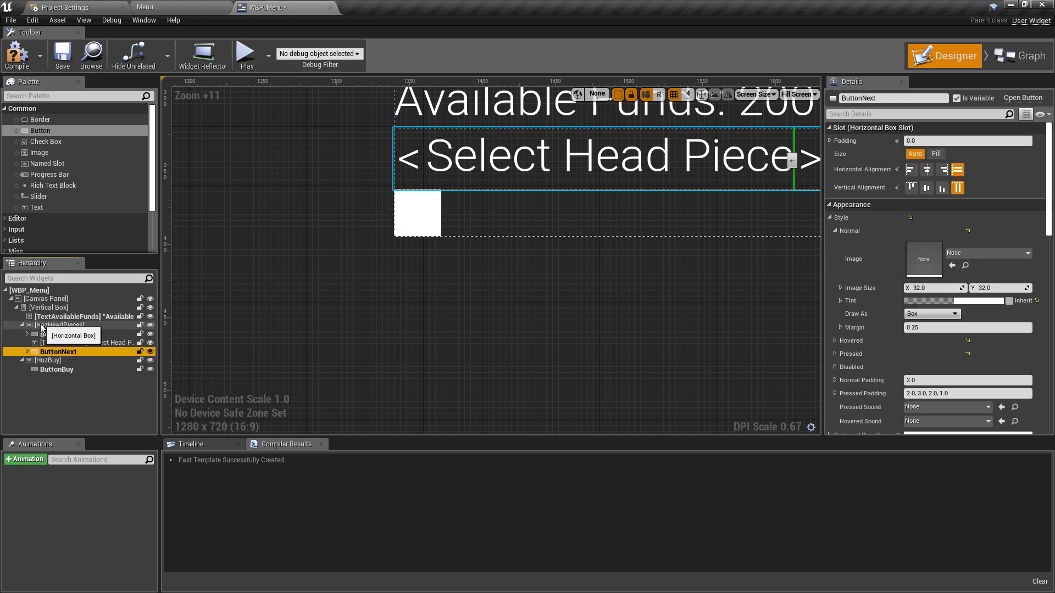
left_click(100, 317)
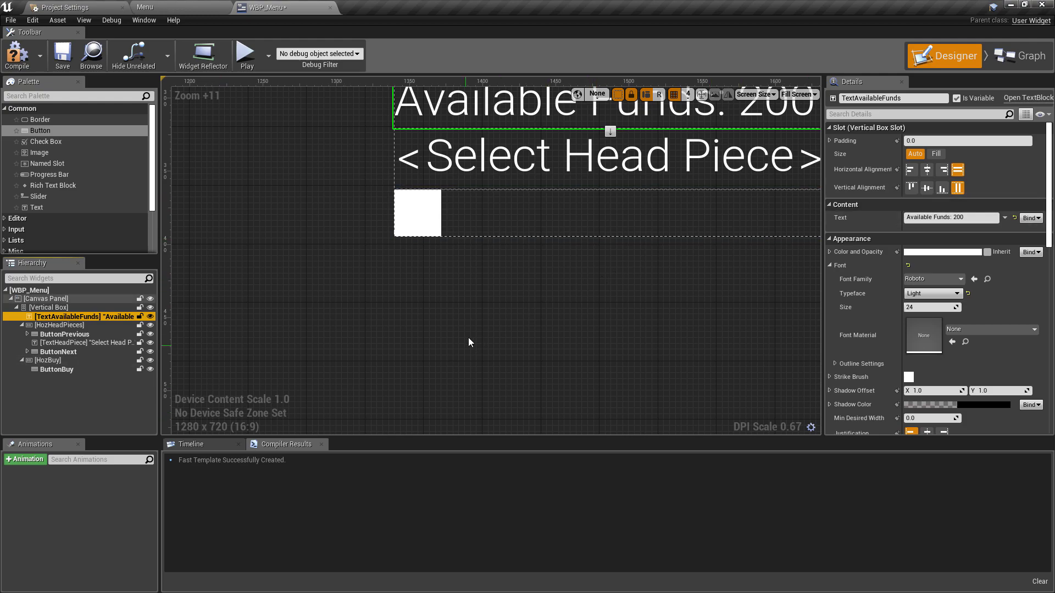
left_click(57, 370)
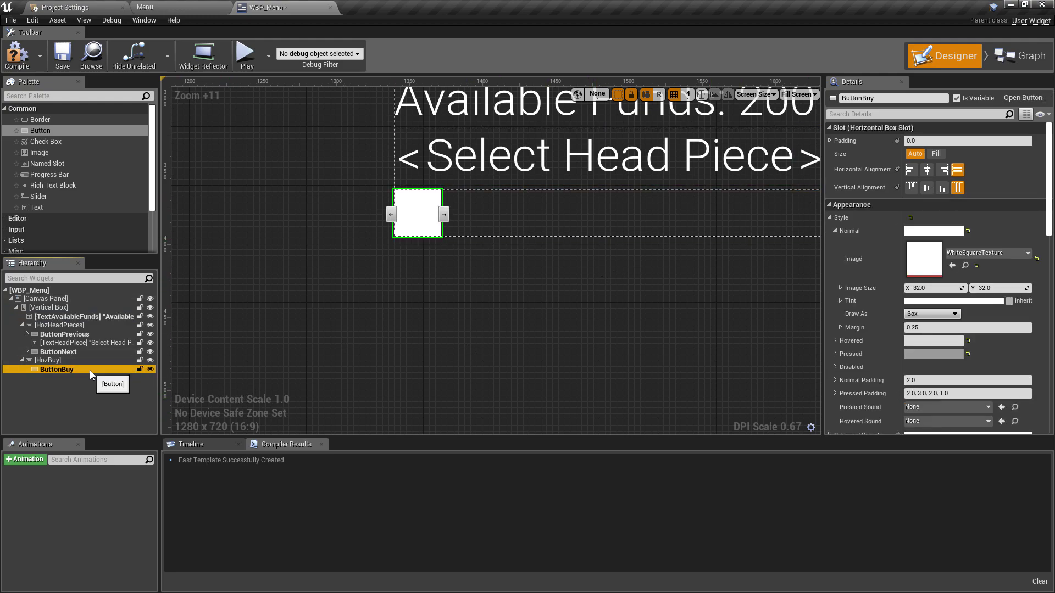
key("ctrl+v")
scroll(455, 233, "down", 4)
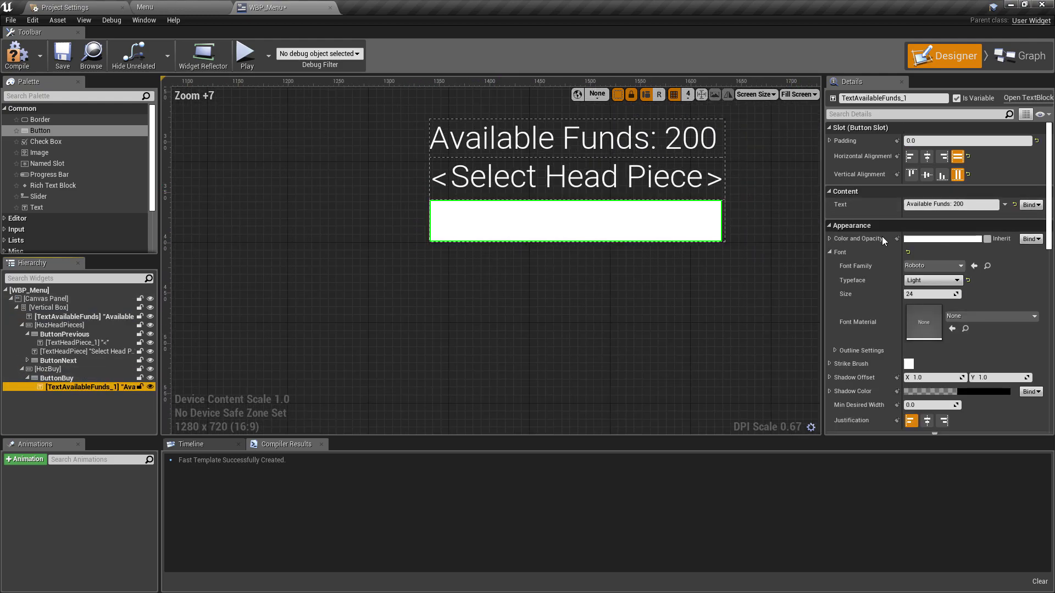
Color the text inside ButtonBuy dark grey and change its content to "BUY".
left_click(931, 239)
left_click_drag(852, 369, 854, 375)
left_click(666, 214)
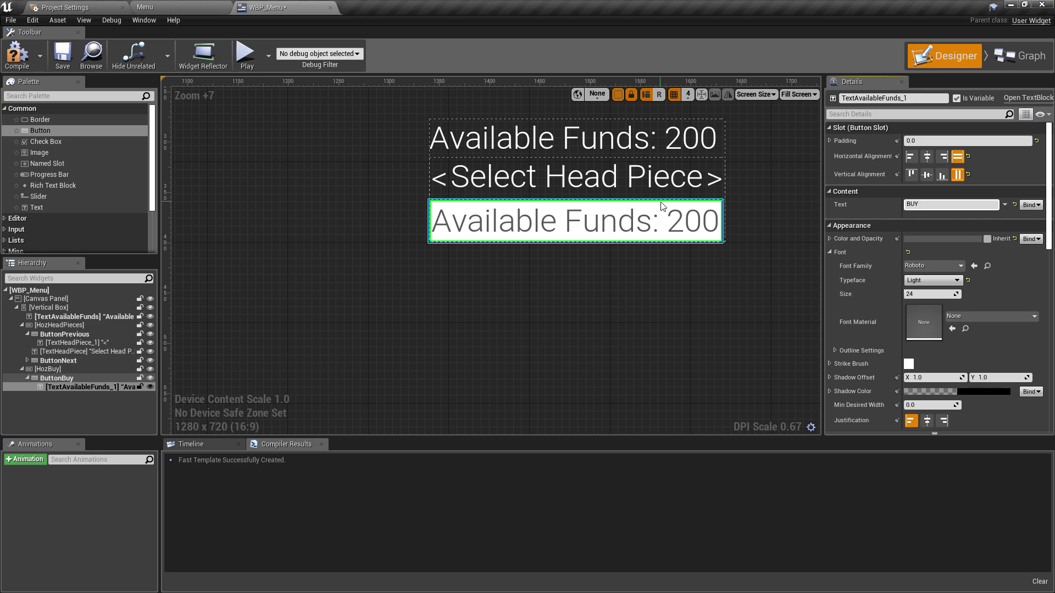
scroll(660, 203, "up", 4)
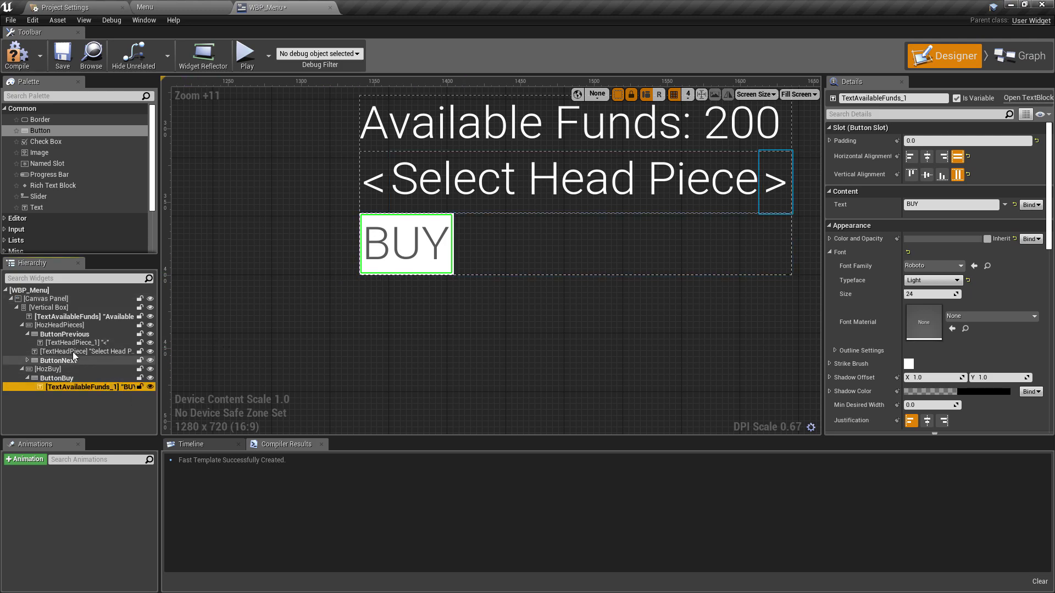
Paste a copy of the TextAvailableFunds text into HozBuy, after ButtonBuy.
left_click(115, 317)
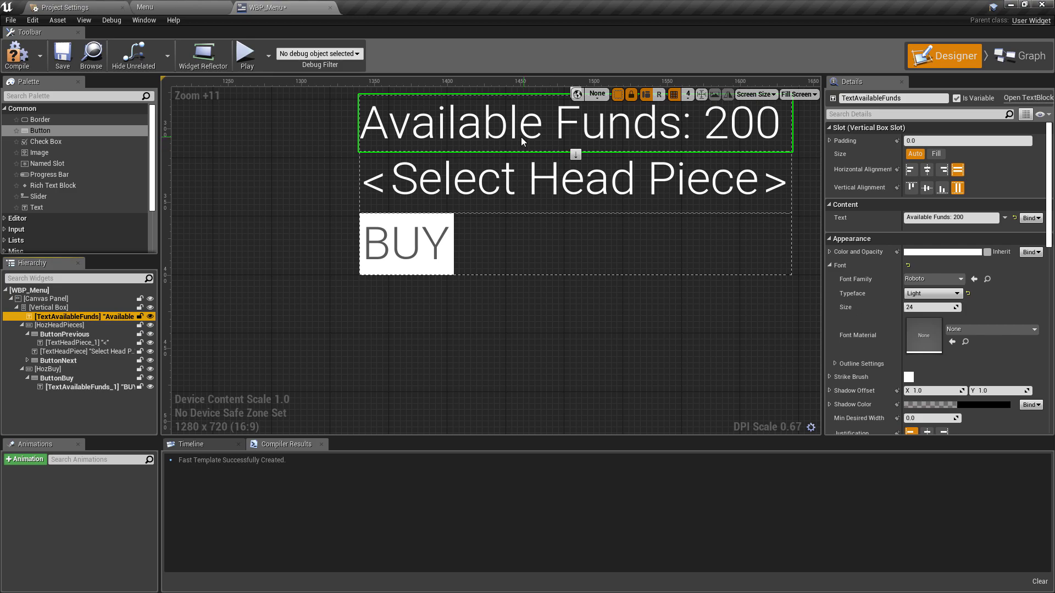
left_click(57, 372)
key("ctrl+v")
left_click(28, 377)
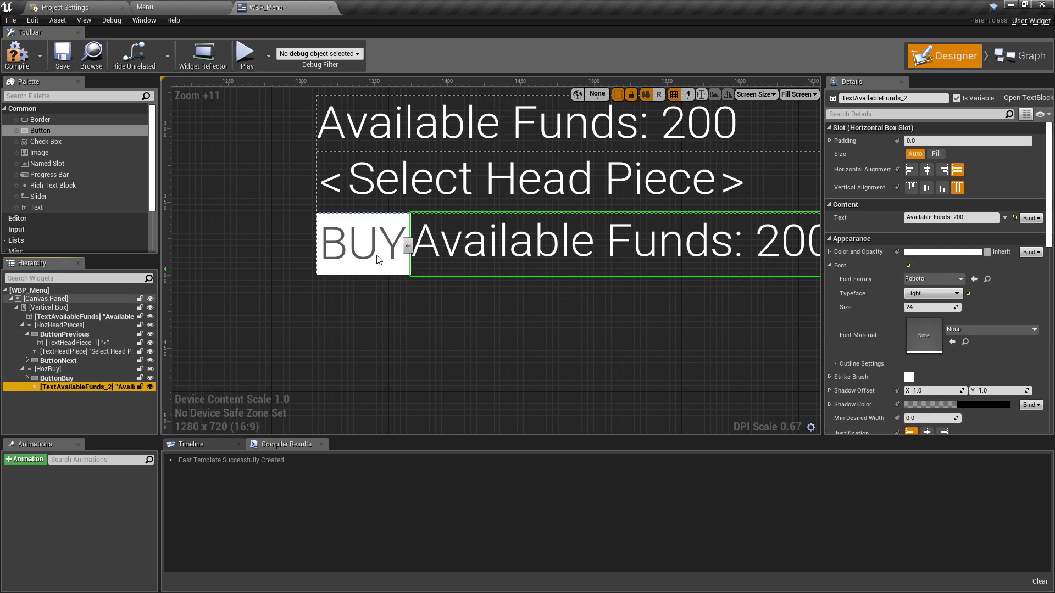
scroll(417, 251, "down", 3)
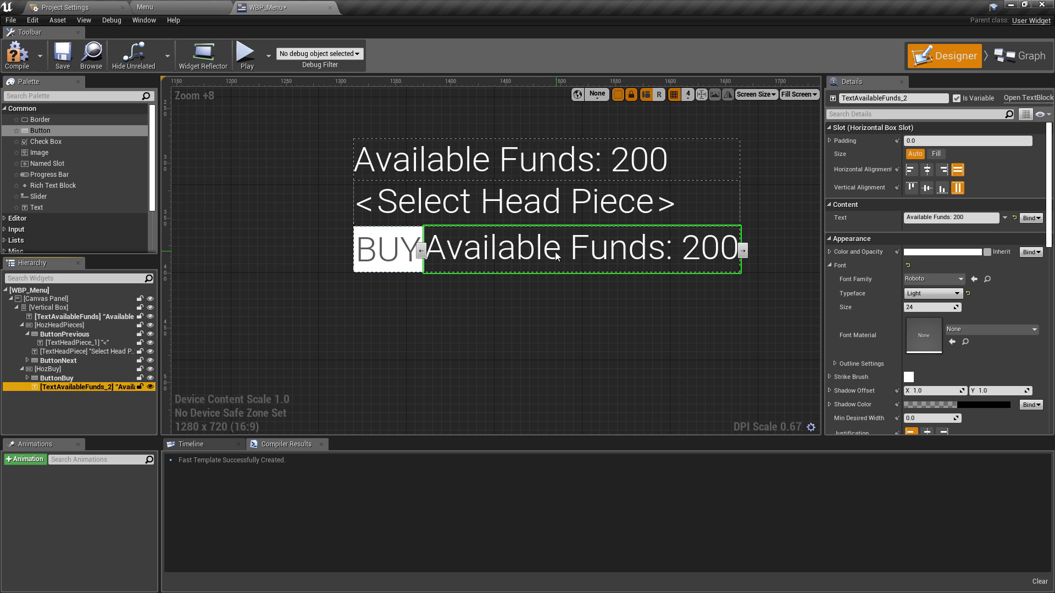
Change the content of the text after ButtonBuy in HozBuy to "Cost: 200".
left_click(950, 217)
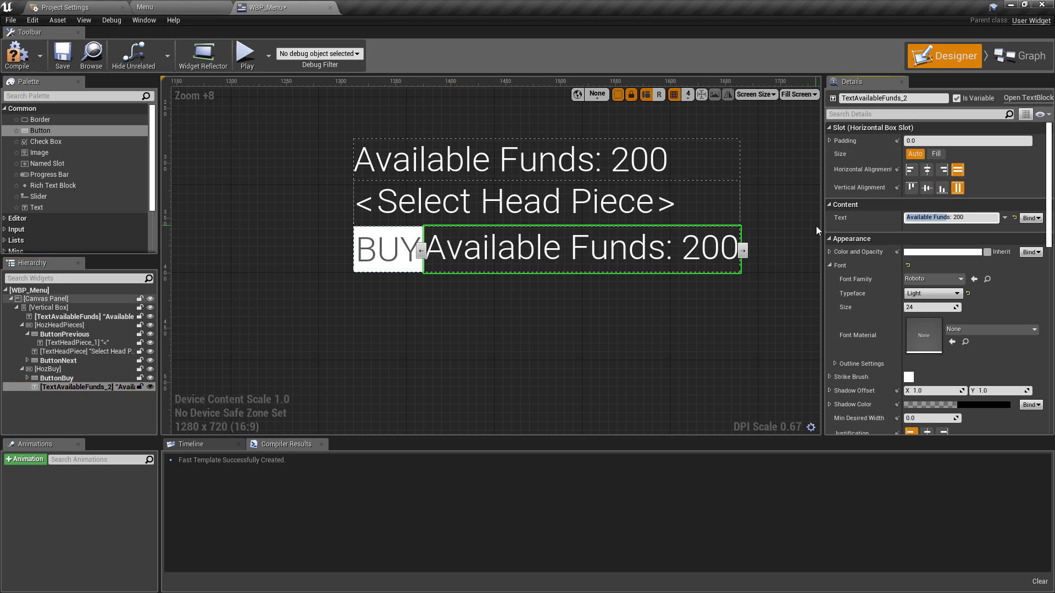
type("Cost")
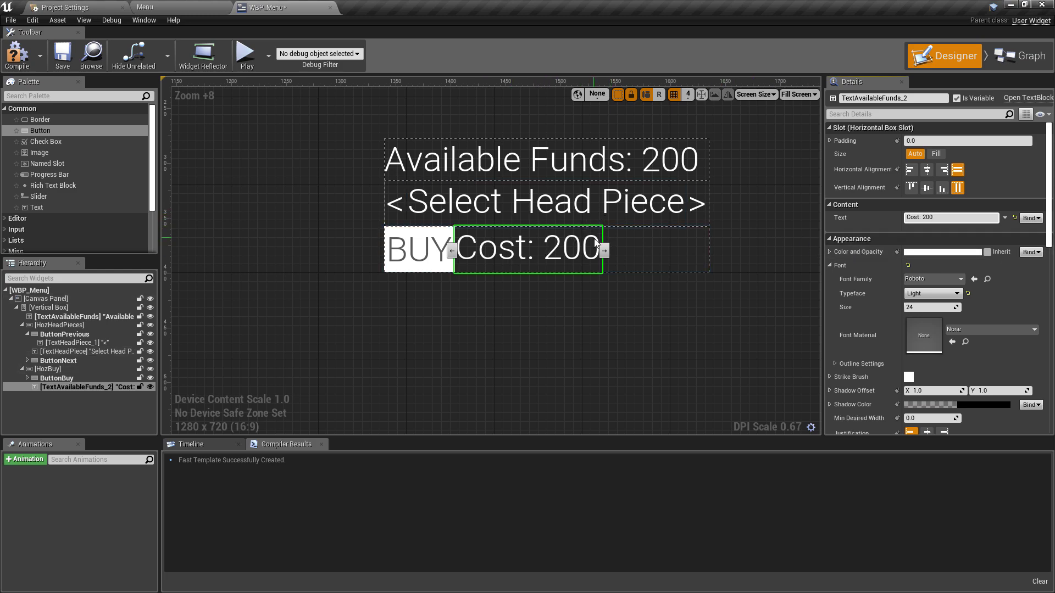
scroll(575, 226, "down", 5)
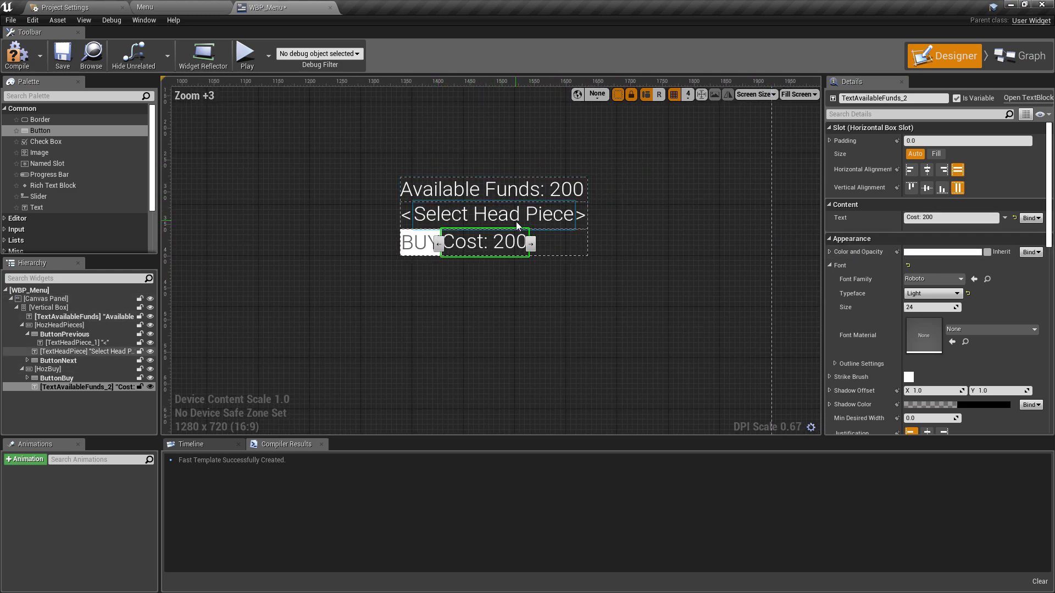
scroll(539, 231, "down", 3)
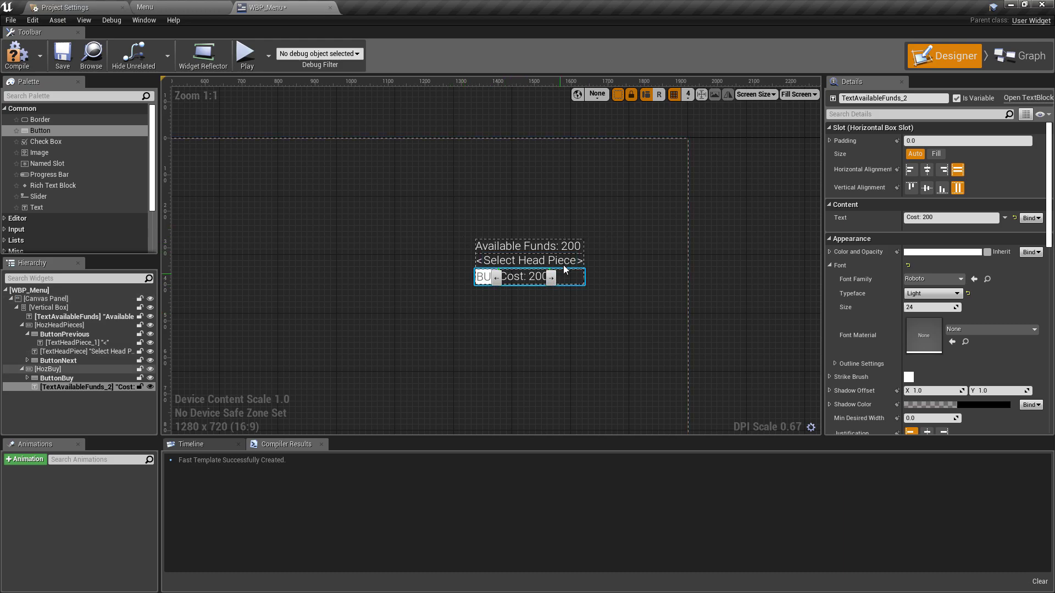
scroll(561, 297, "up", 3)
scroll(509, 266, "up", 3)
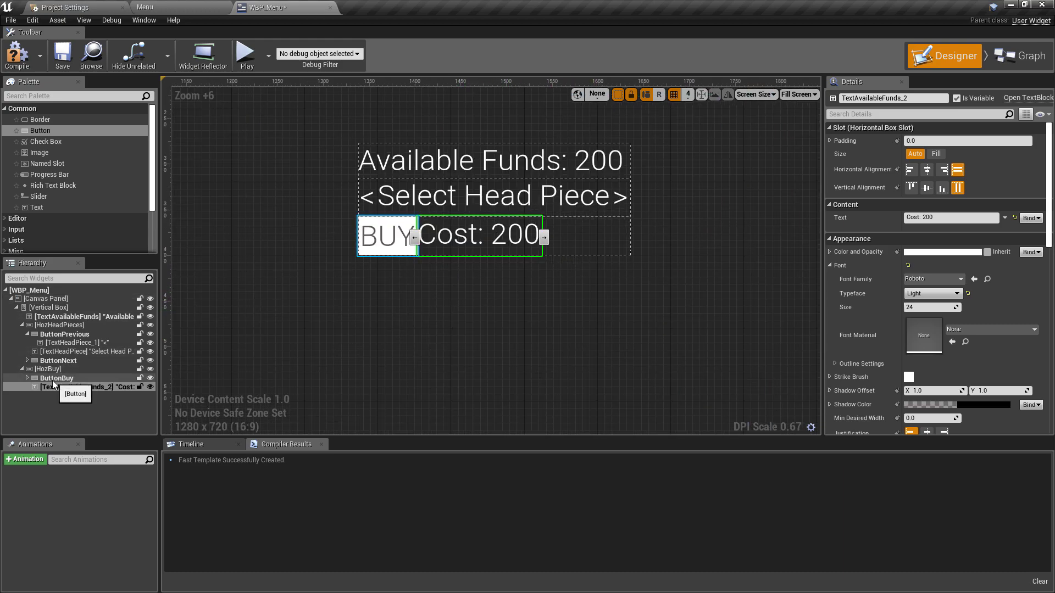
Paste a copy of ButtonBuy into the Vertical Box below HozBuy and rename it ButtonProceed.
left_click(55, 378)
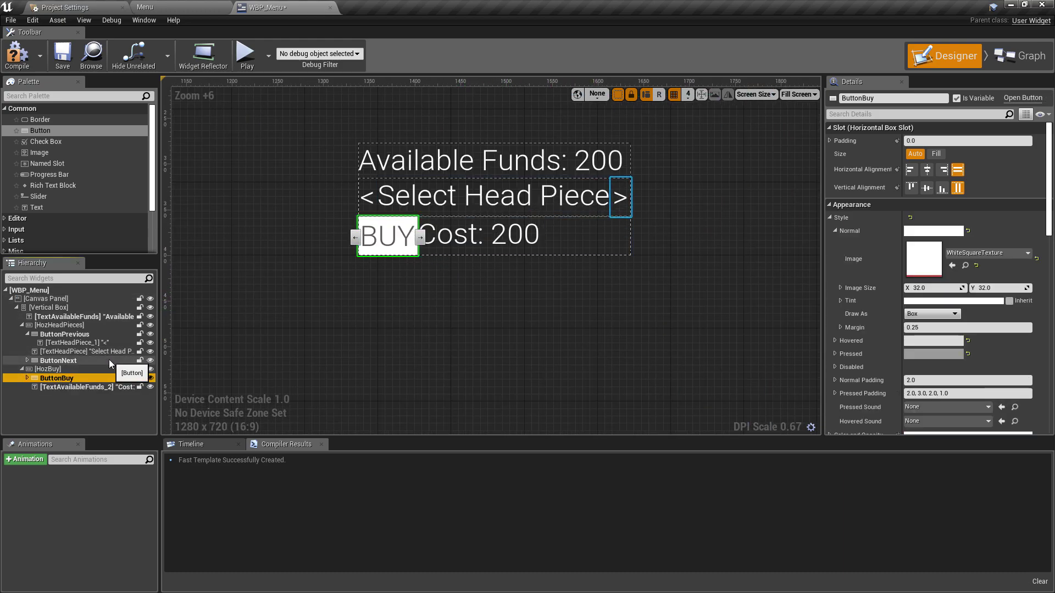
left_click(55, 311)
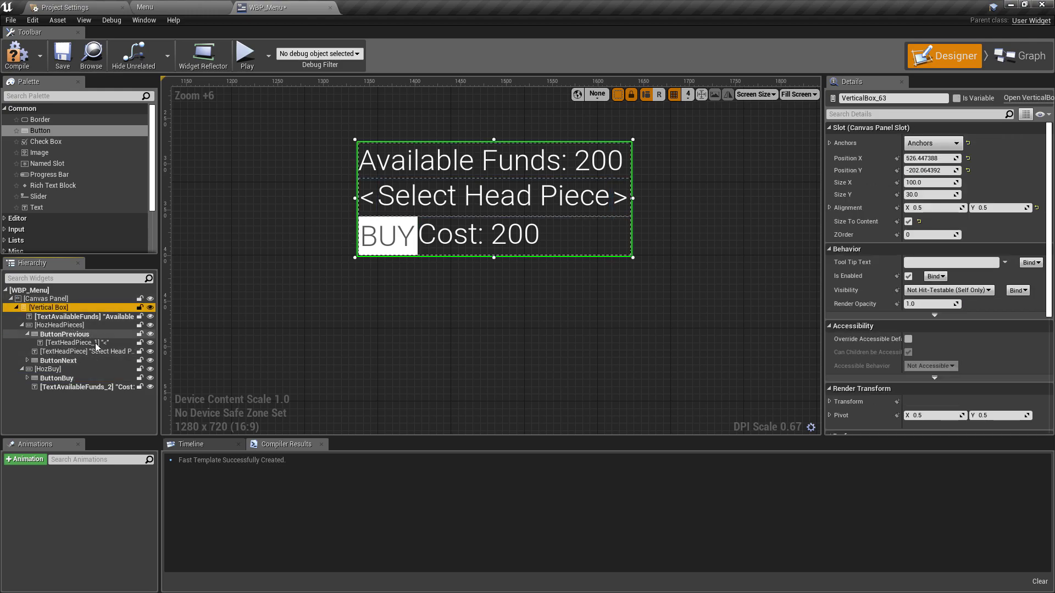
key("ctrl+v")
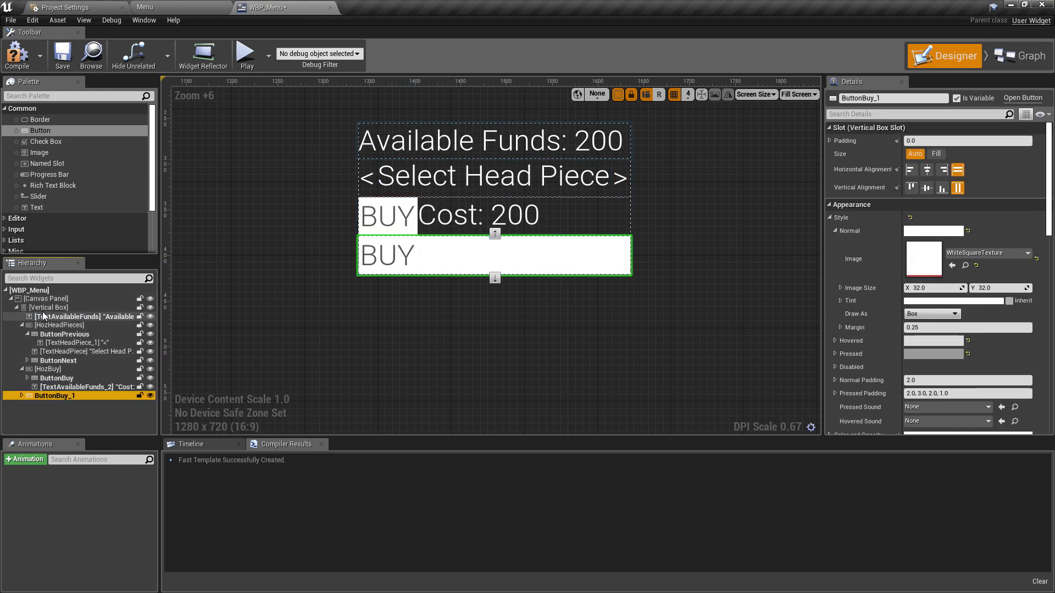
key("F2")
type("But")
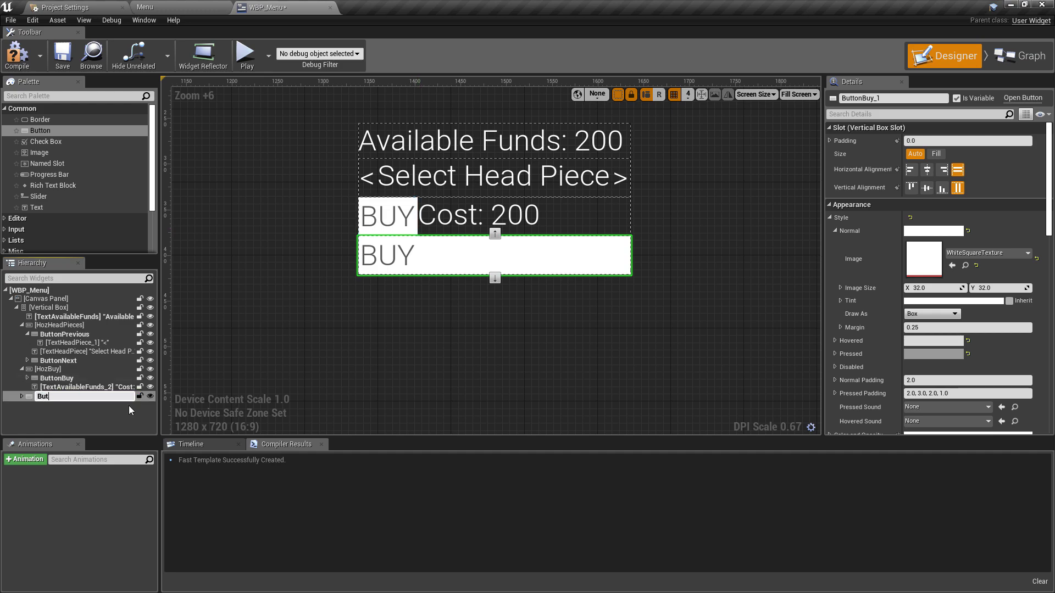
type("tonProceed")
key("Return")
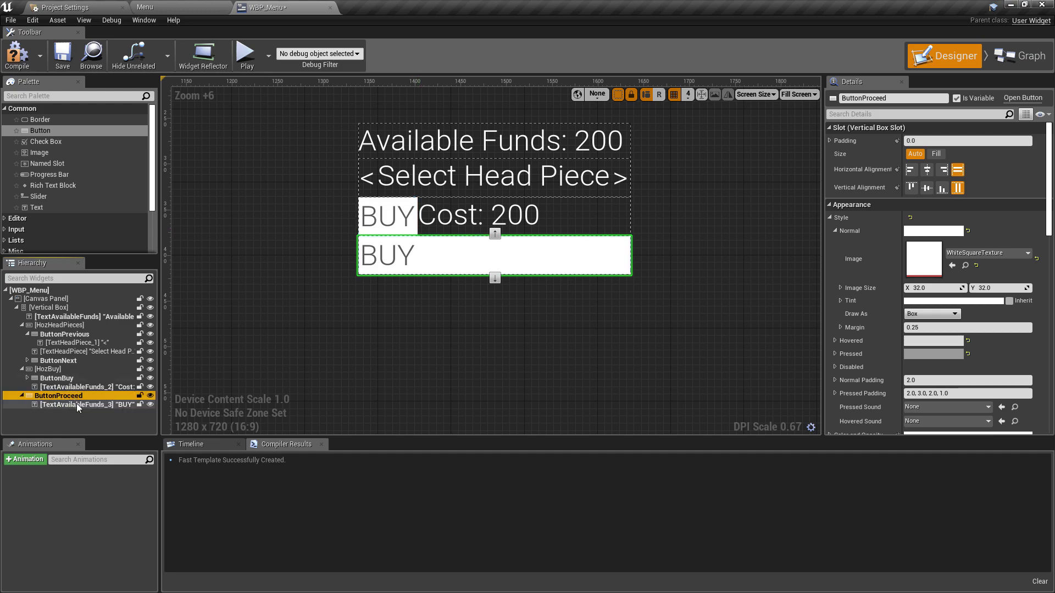
Change the content of the text inside ButtonProceed to "PROCEED".
left_click(69, 405)
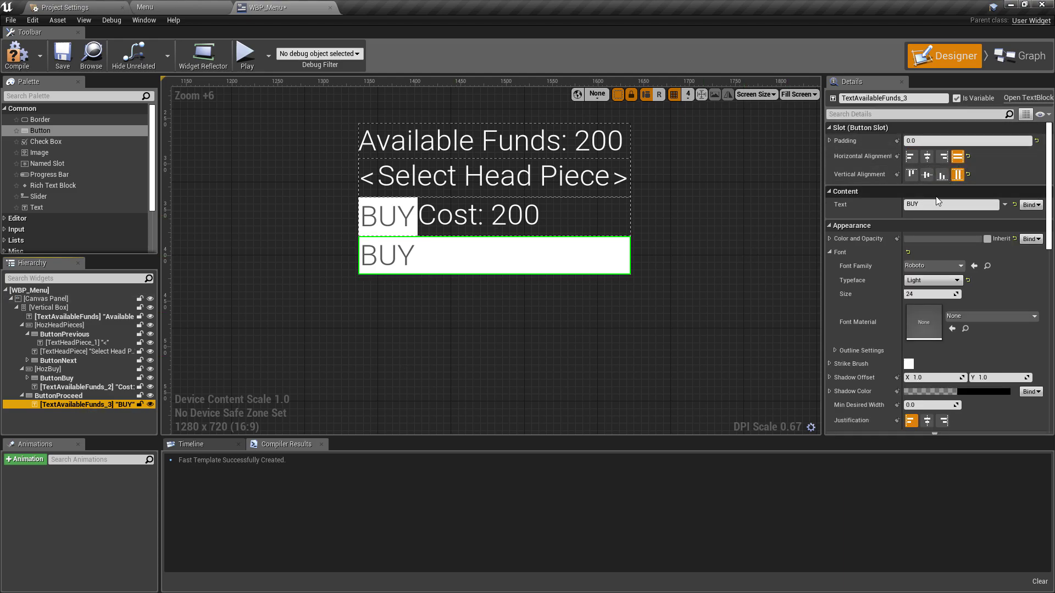
left_click(950, 205)
type("PROCEED")
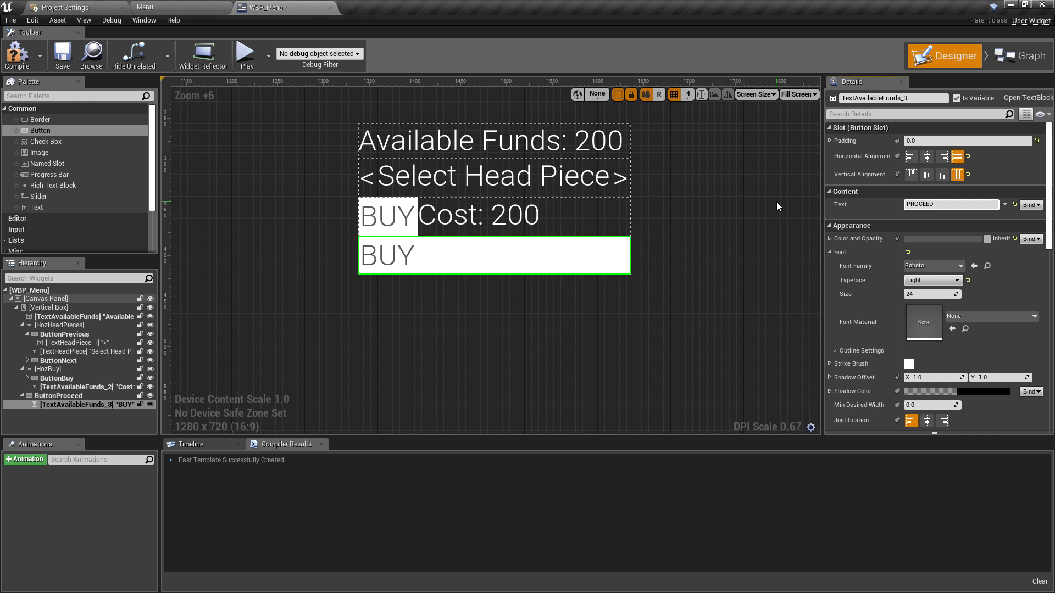
key("Return")
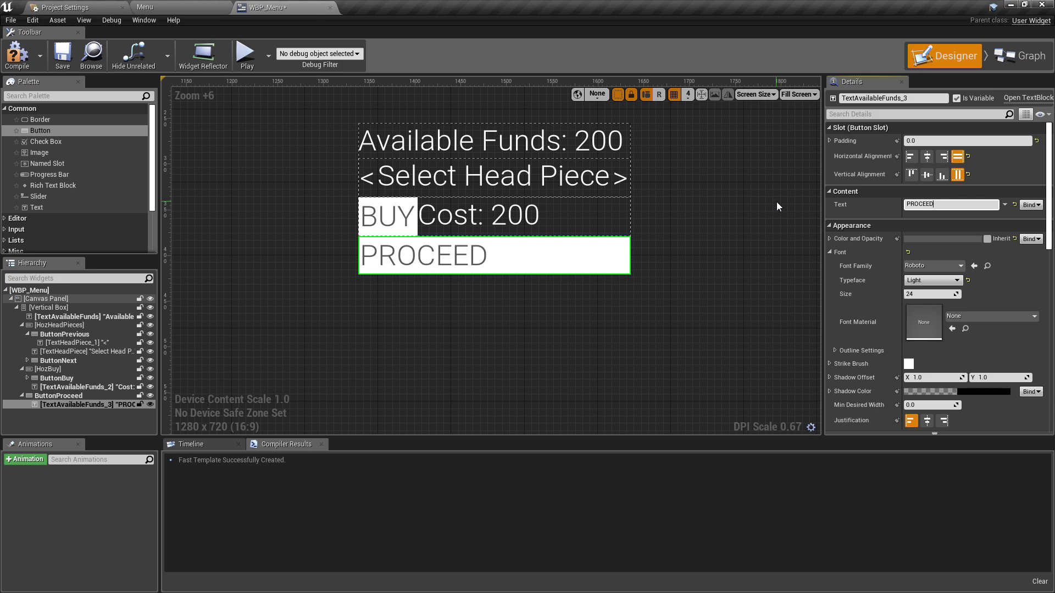
Align ButtonProceed horizontally to the left in its slot, keeping its size on Auto.
left_click(962, 99)
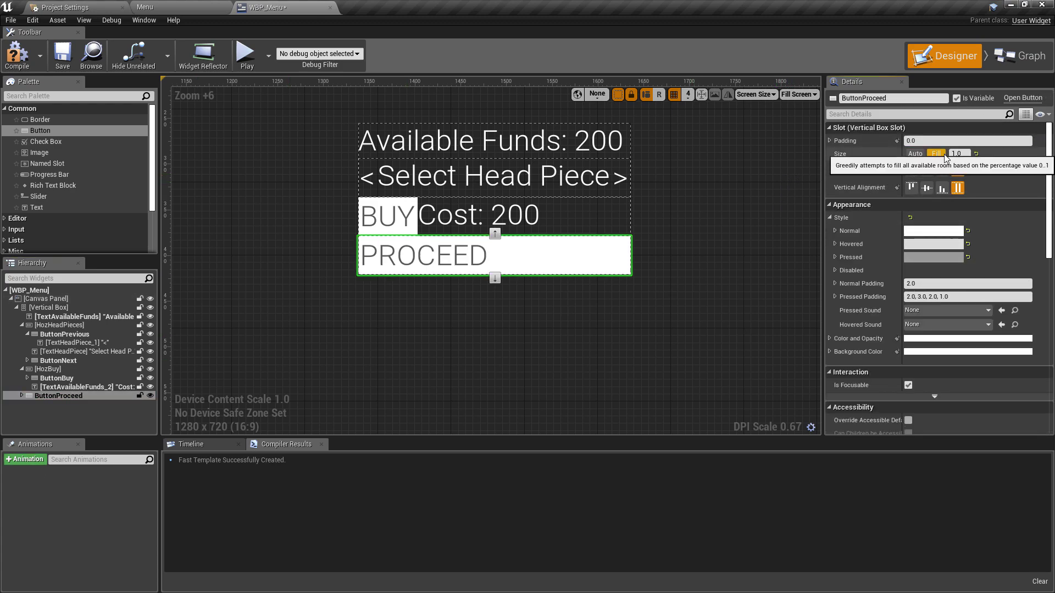
left_click(911, 170)
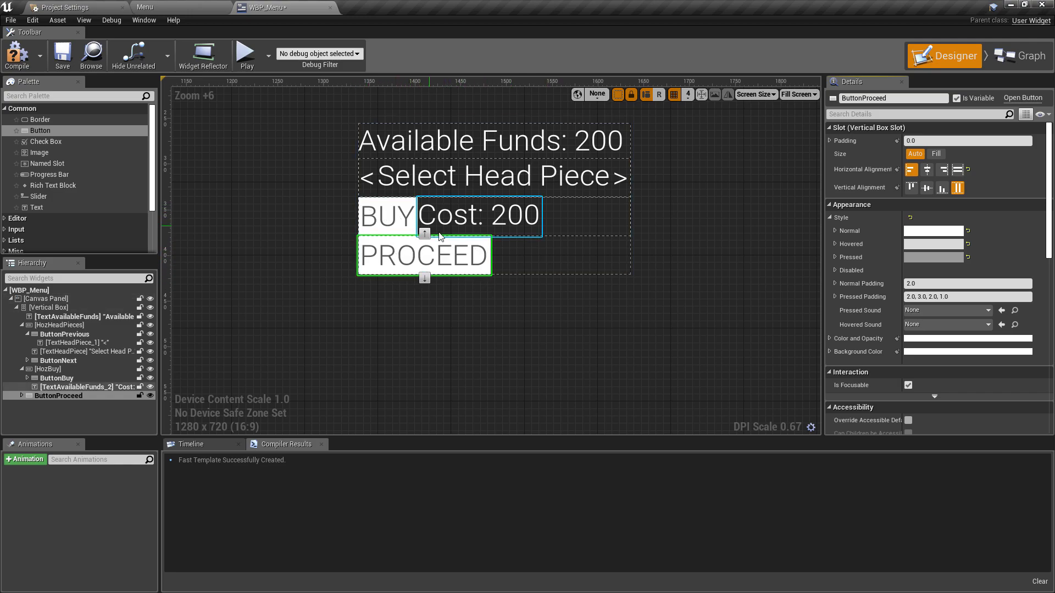
scroll(521, 204, "down", 2)
scroll(521, 205, "down", 1)
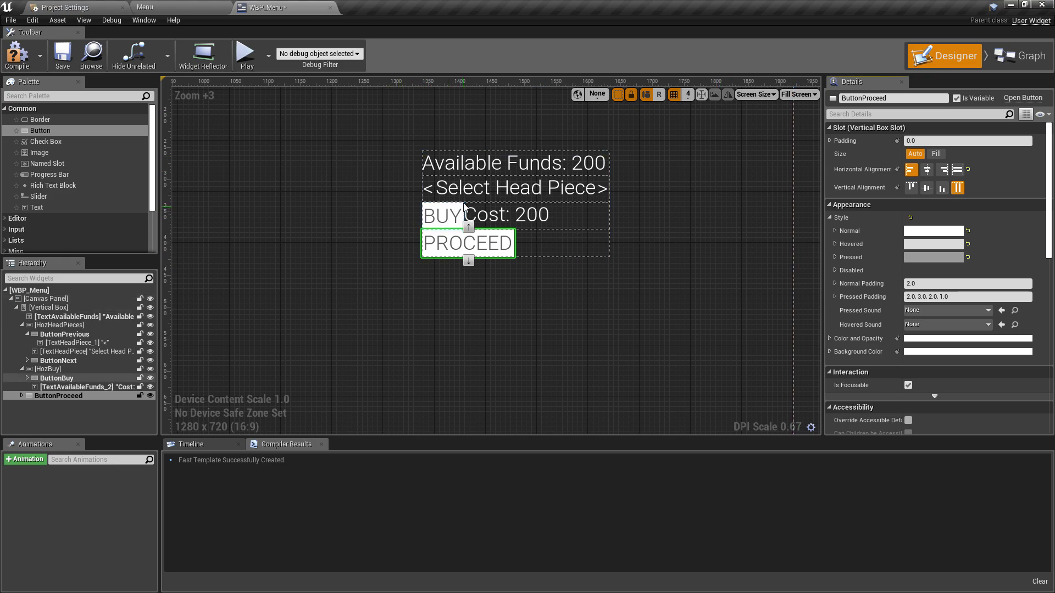
Set the bottom slot padding of TextAvailableFunds to 20.
left_click(503, 163)
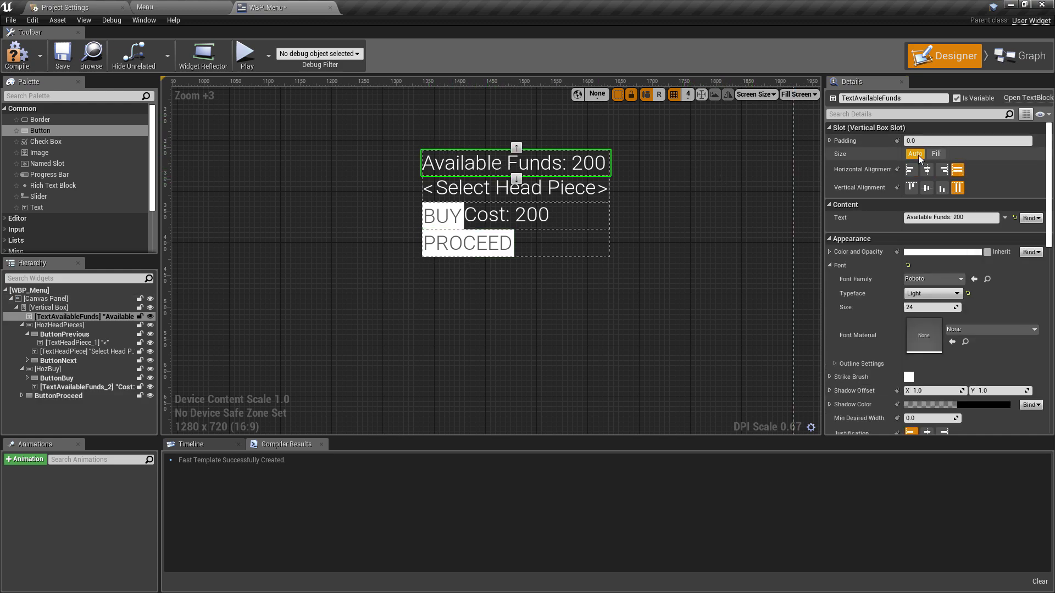
left_click(831, 141)
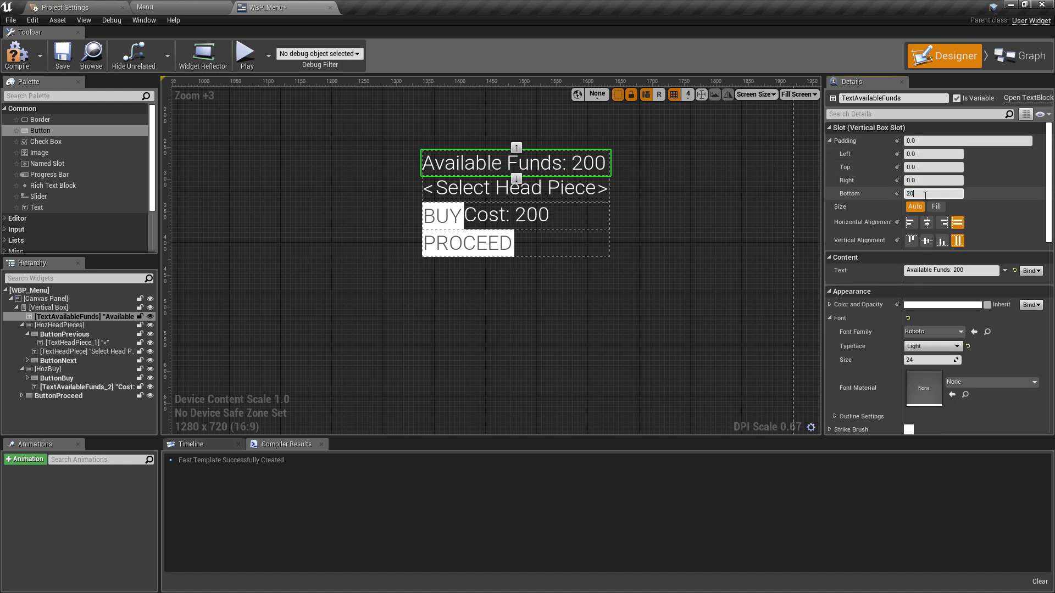
key("Return")
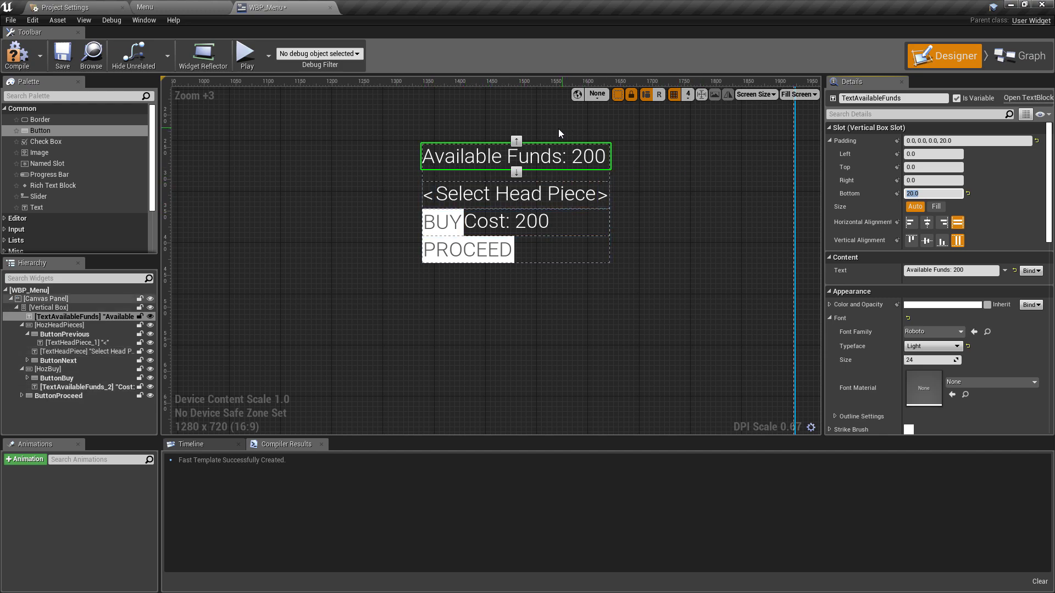
Set the slot padding of TextAvailableFunds to 10 on the left, top and right and 50 at the bottom.
left_click_drag(516, 172, 517, 156)
type("10")
key("Return")
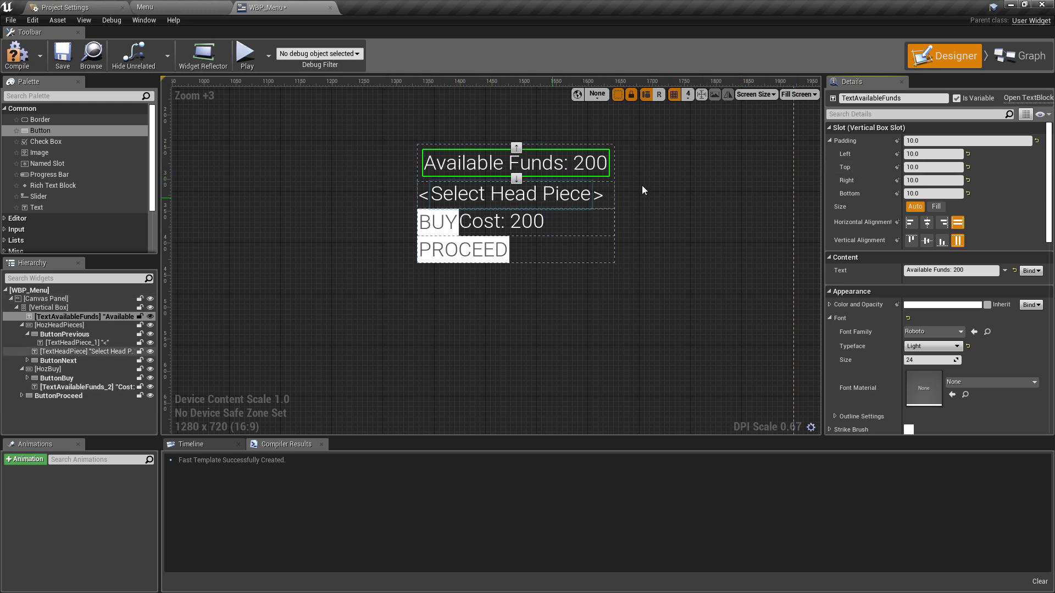
left_click(934, 194)
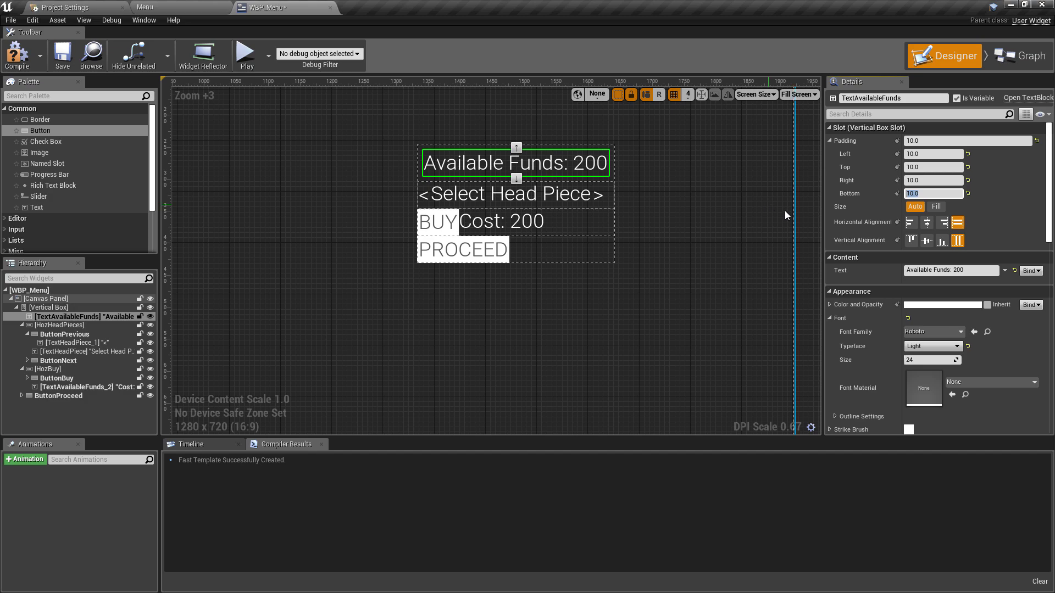
type("50")
key("Return")
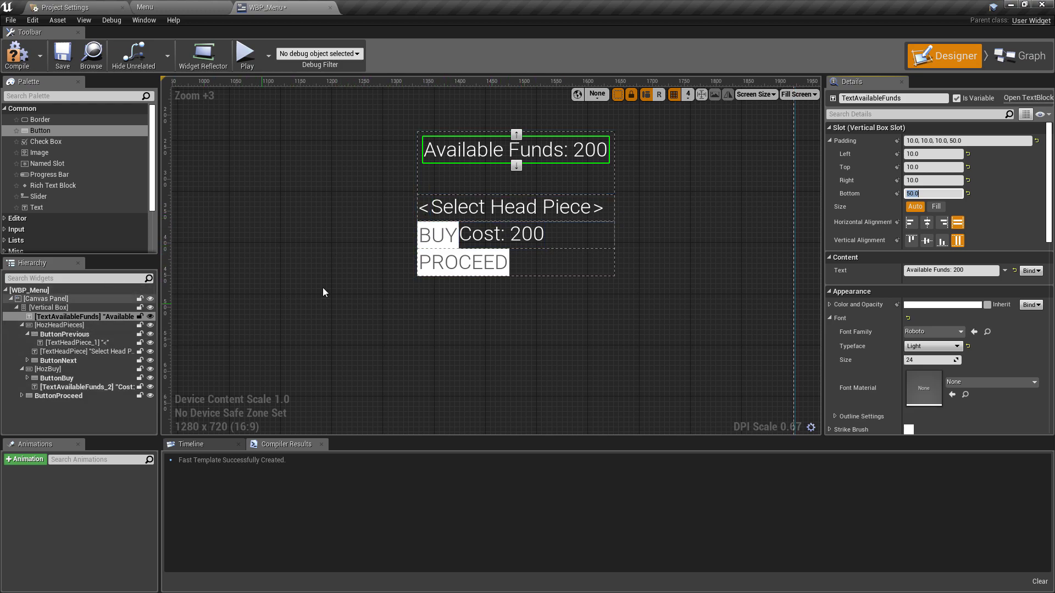
Set the slot padding of HozHeadPieces and of its ButtonPrevious, TextHeadPiece and ButtonNext children to 5.
left_click(66, 325)
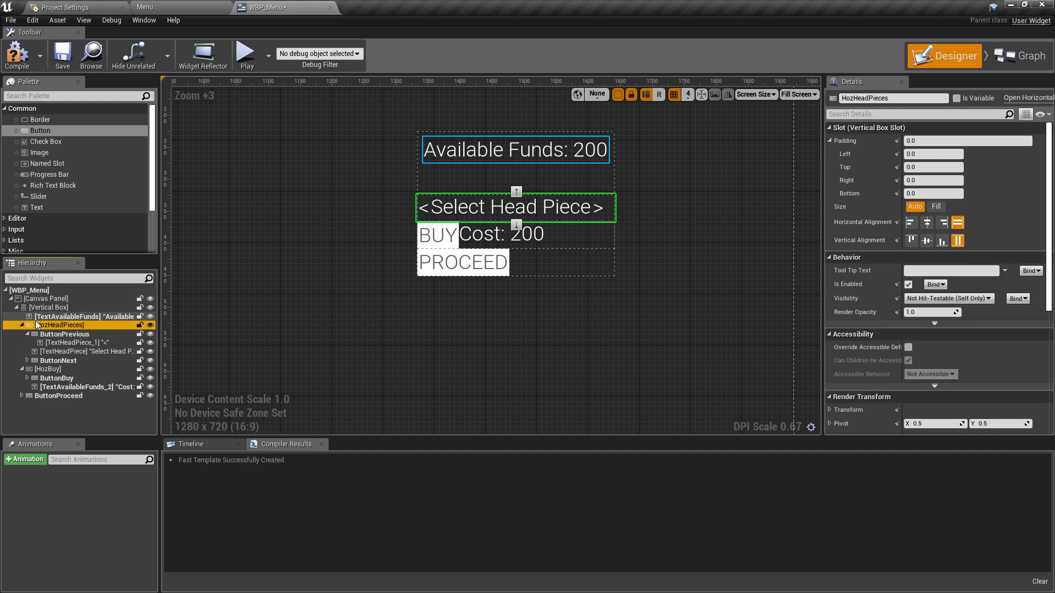
left_click(959, 141)
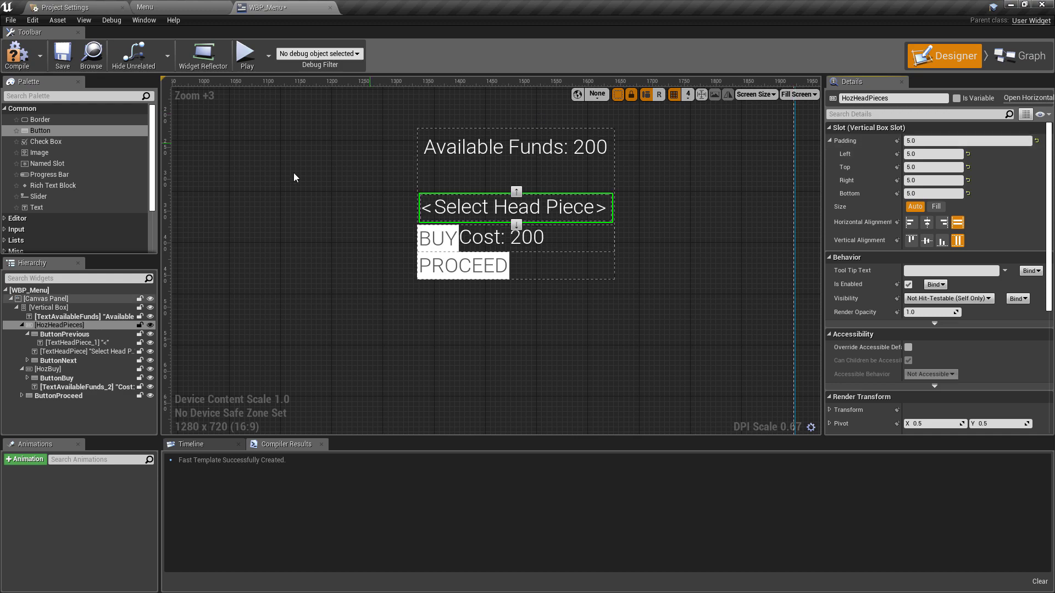
left_click(34, 336)
left_click(28, 334)
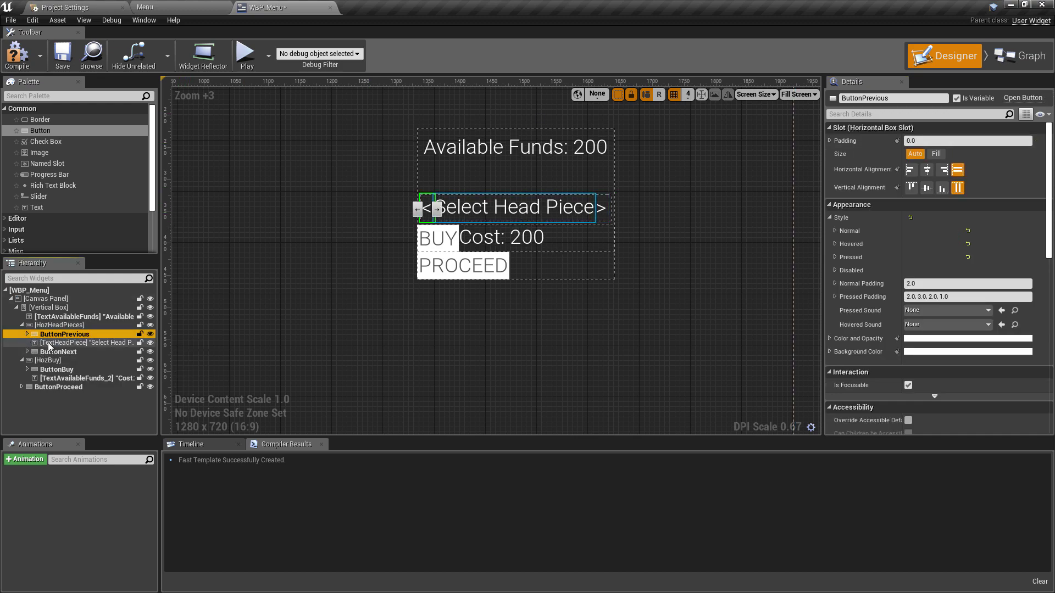
left_click(937, 141)
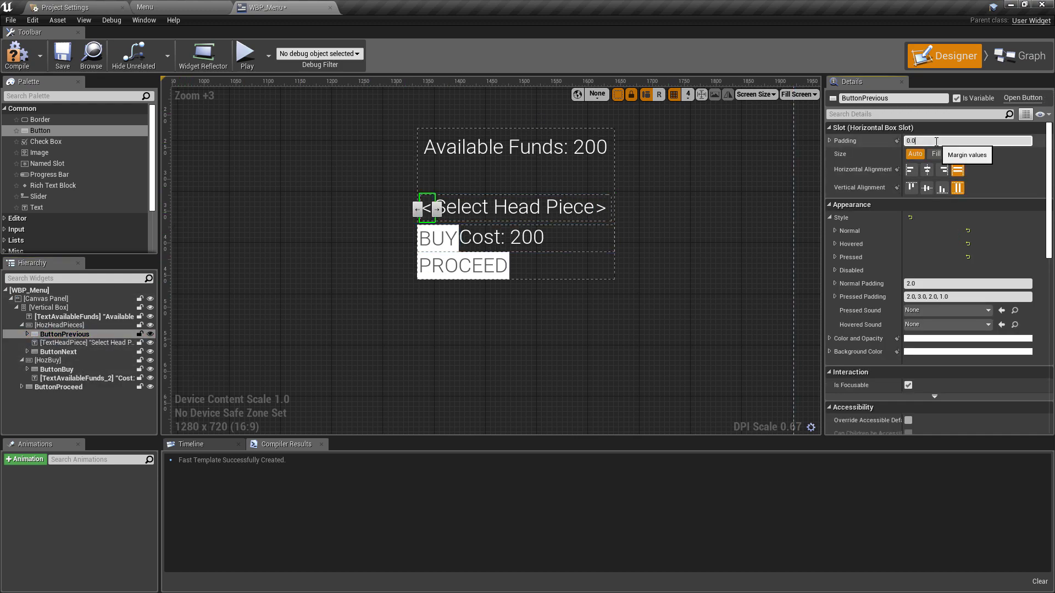
type("10")
key("Return")
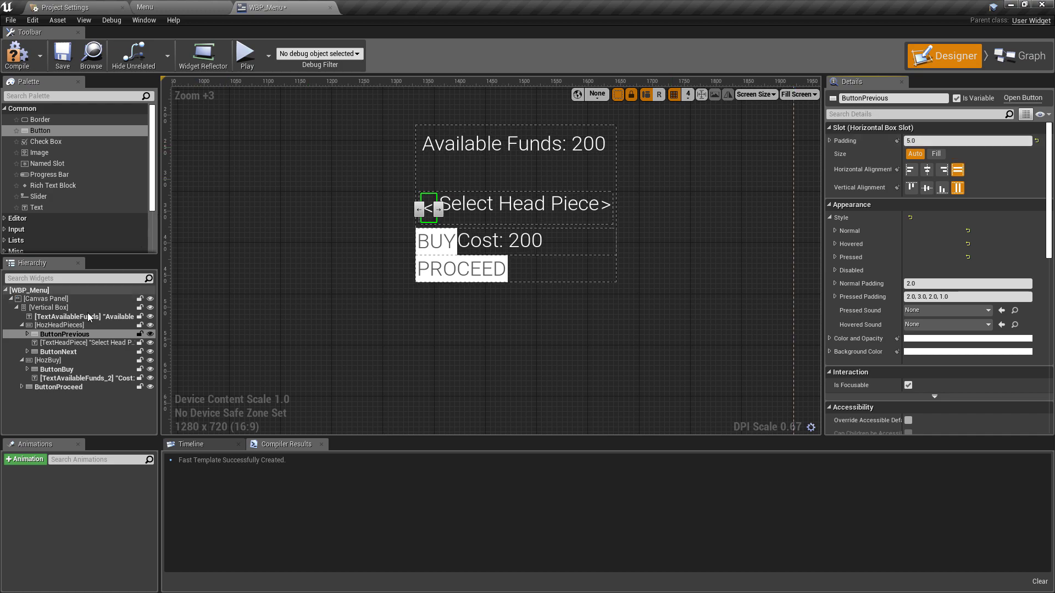
left_click(347, 236)
Center HozHeadPieces, TextHeadPiece and ButtonNext vertically in their slots.
left_click(96, 326)
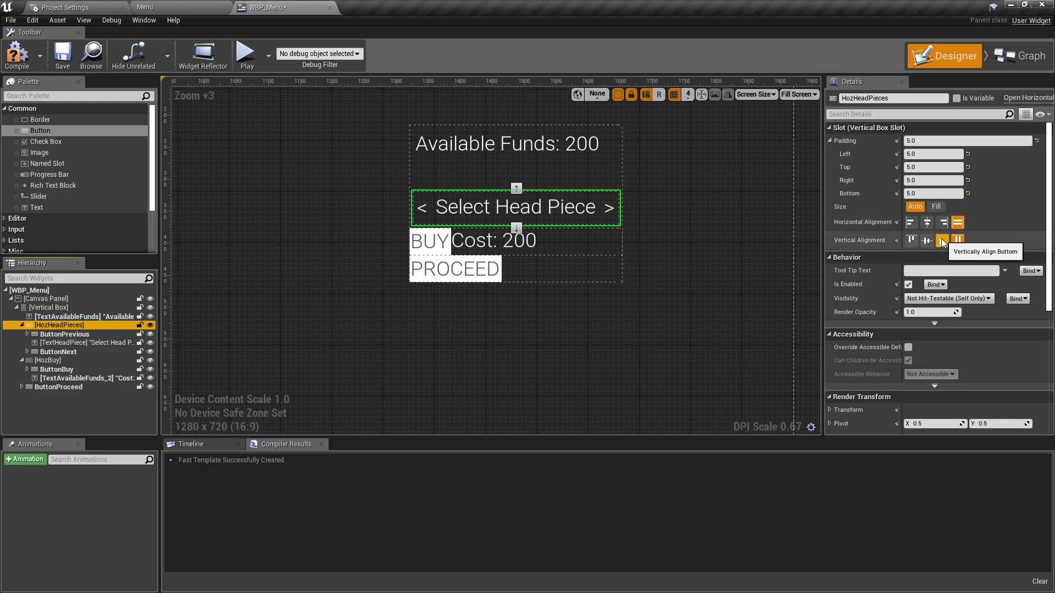
left_click(64, 334)
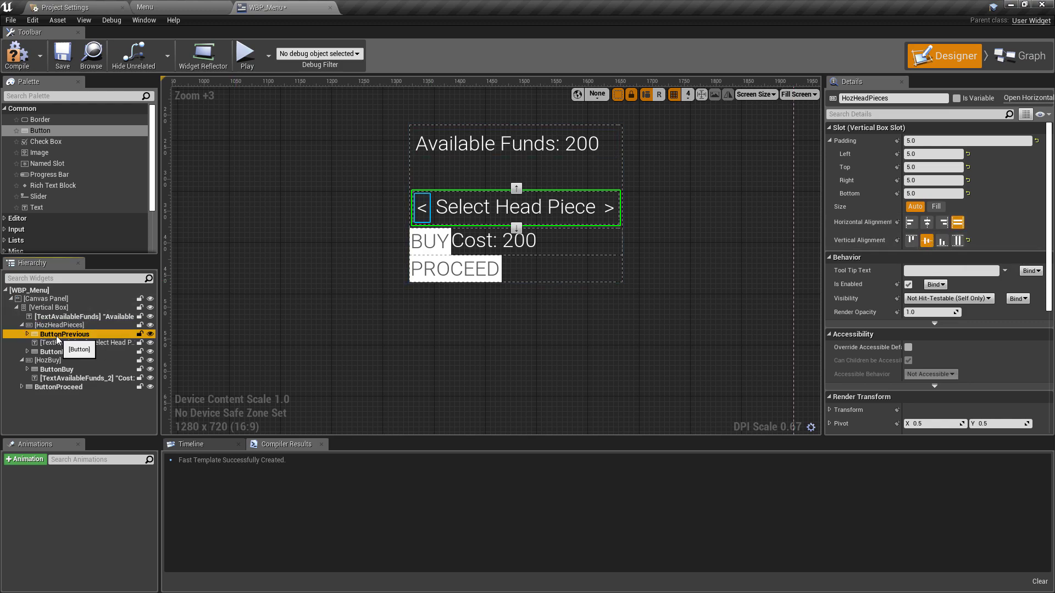
key("Down")
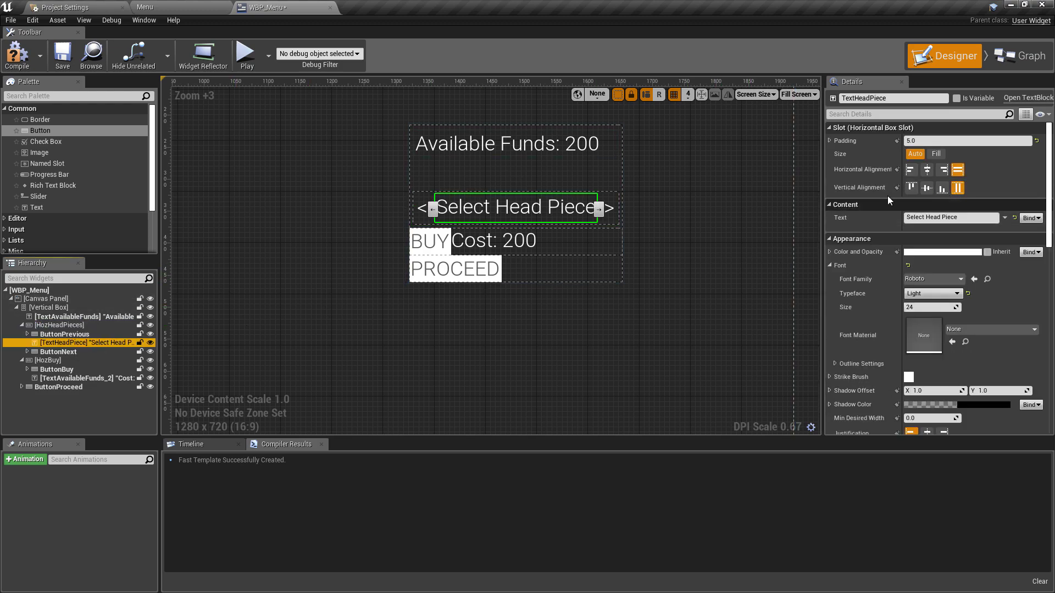
left_click(927, 187)
left_click(55, 352)
left_click(927, 187)
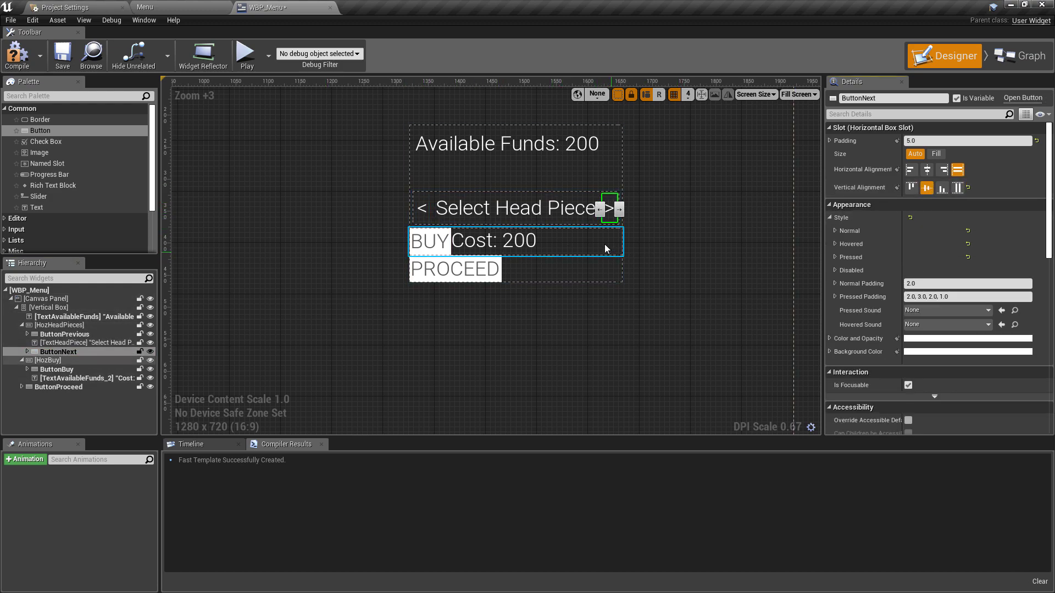
Set the slot padding of HozBuy and of the ButtonBuy inside it to 5.
left_click(47, 361)
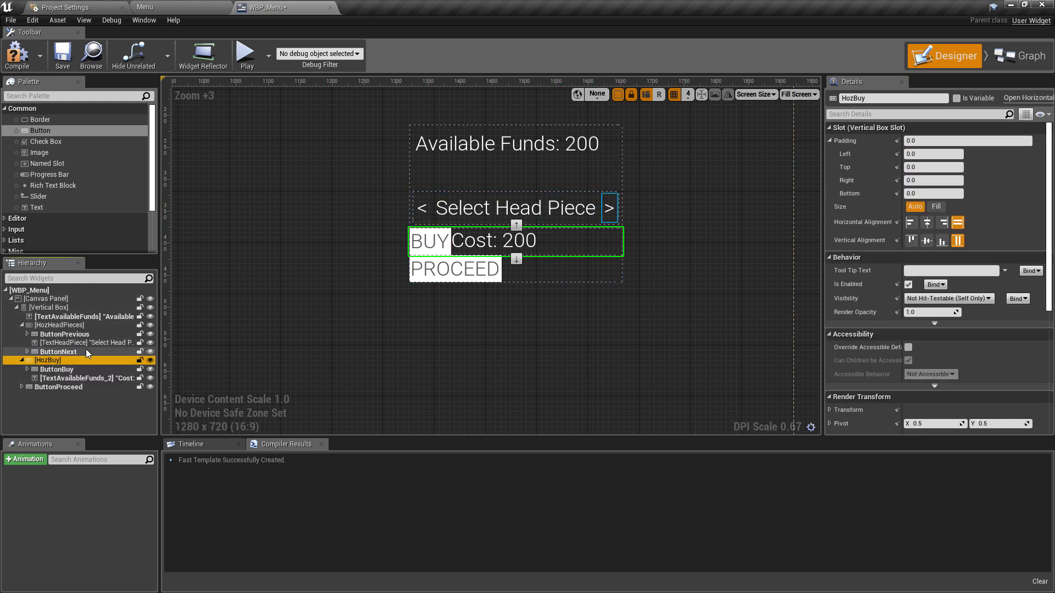
left_click(931, 141)
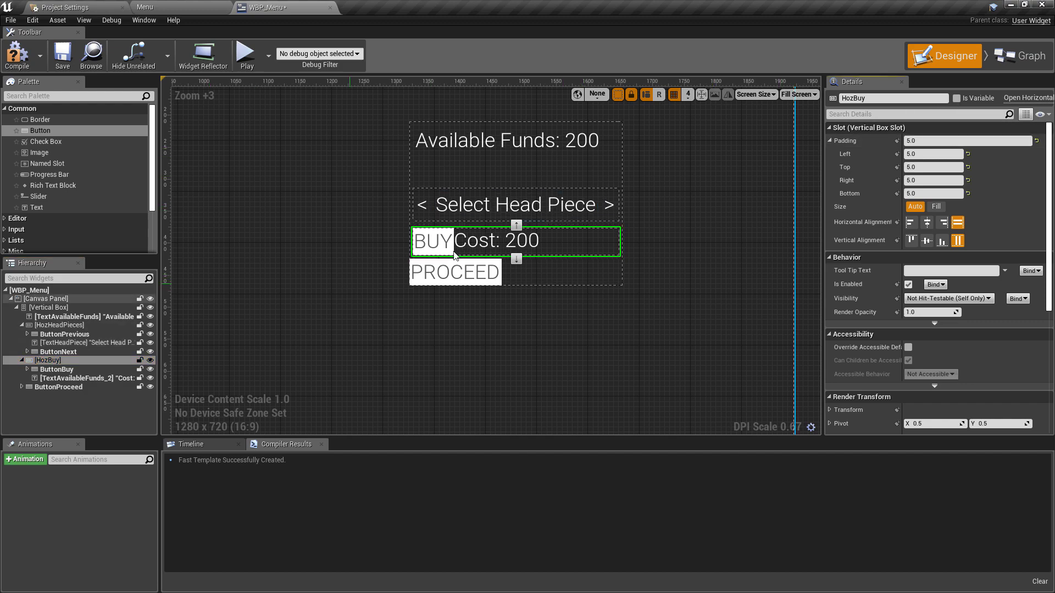
left_click(56, 369)
left_click(929, 141)
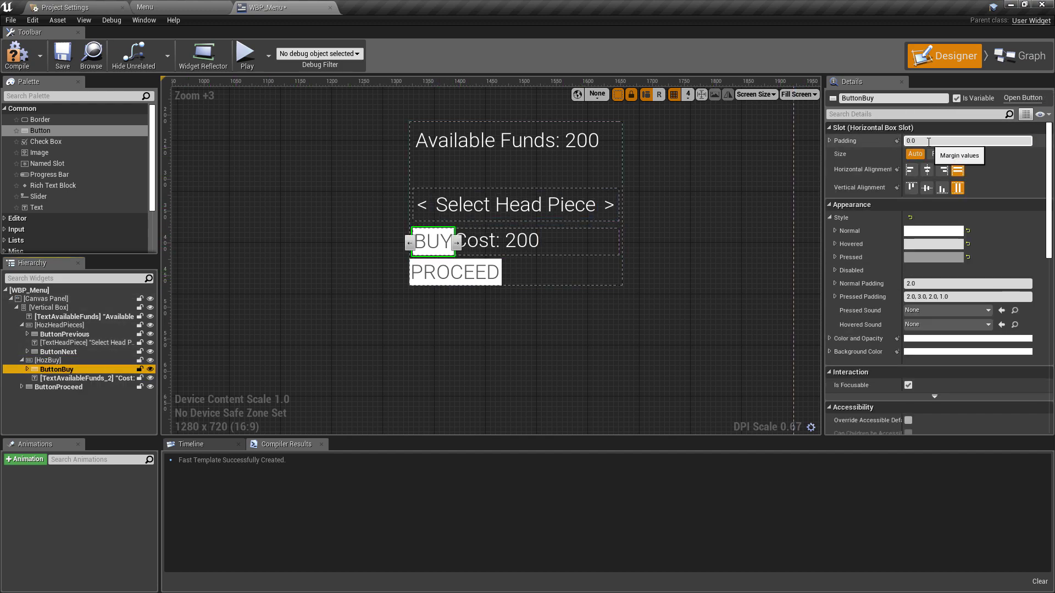
type("5")
key("Return")
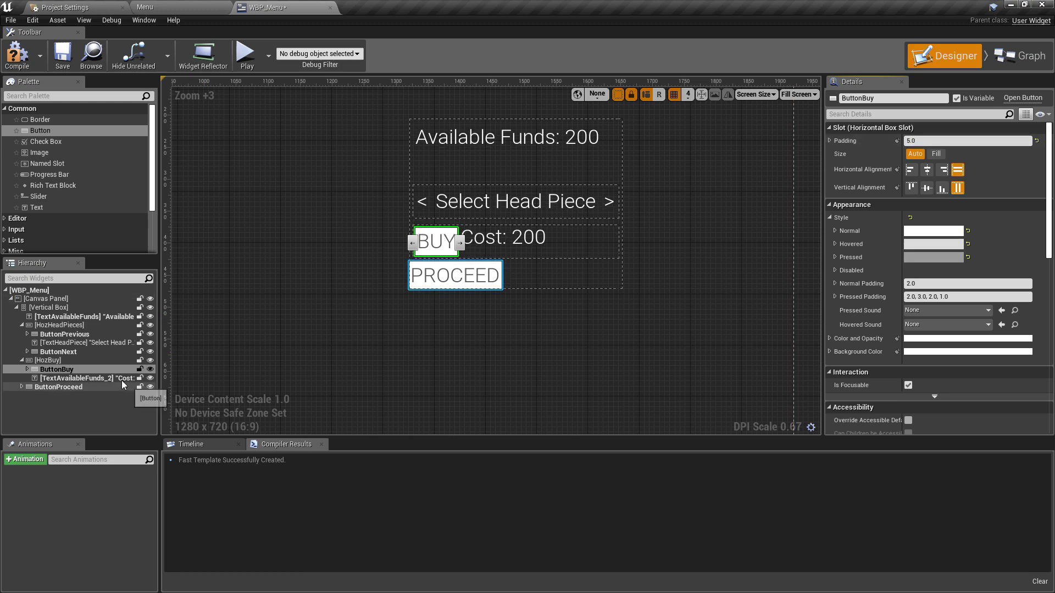
Set the slot padding of the Cost text beside ButtonBuy to 5 and center it vertically.
left_click(83, 379)
left_click(933, 142)
type("5")
key("Return")
left_click(927, 188)
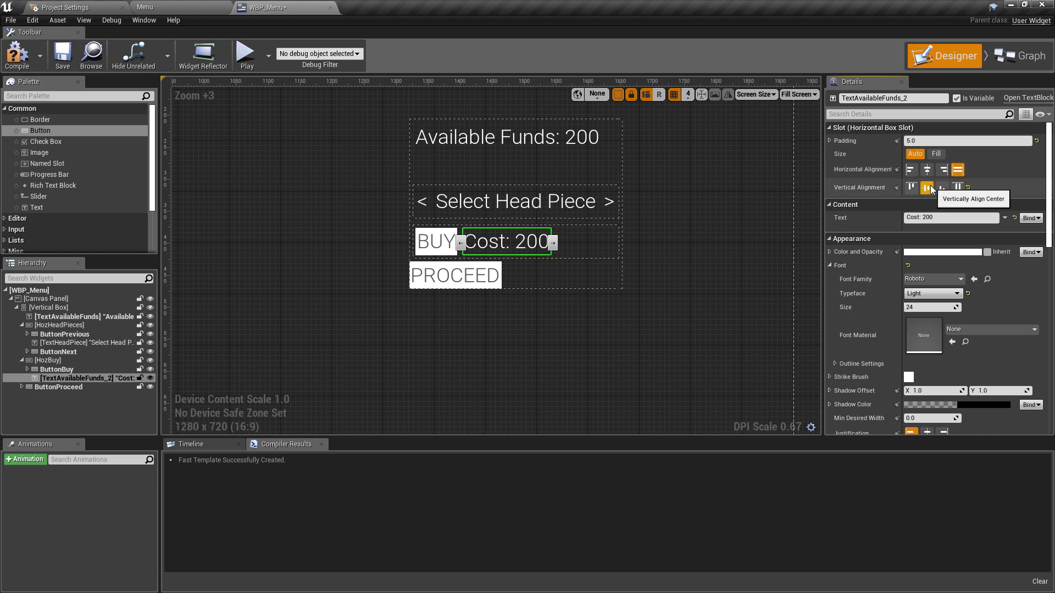
left_click(647, 231)
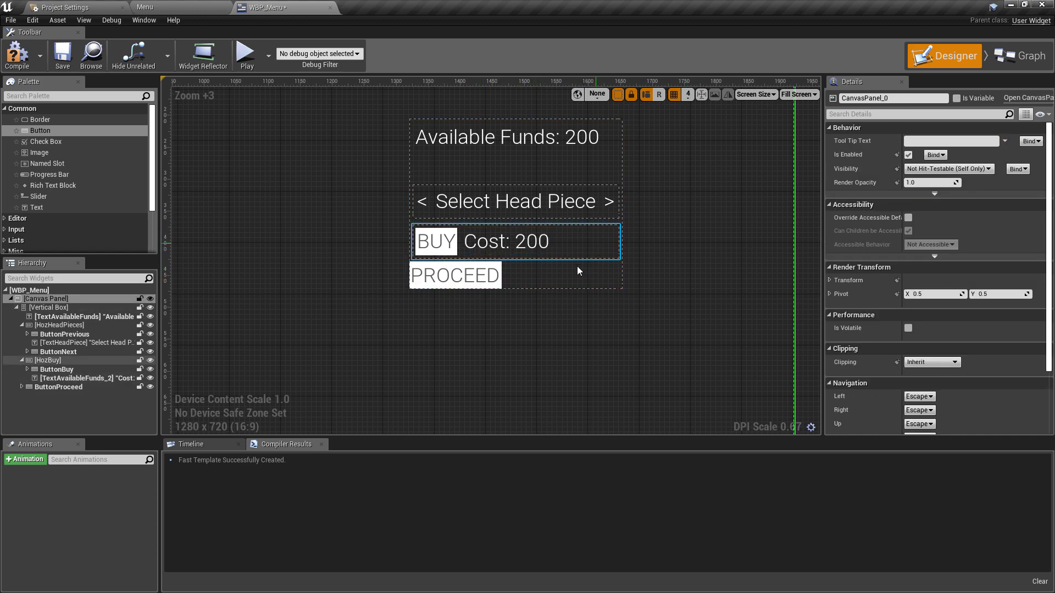
left_click(484, 277)
left_click(936, 141)
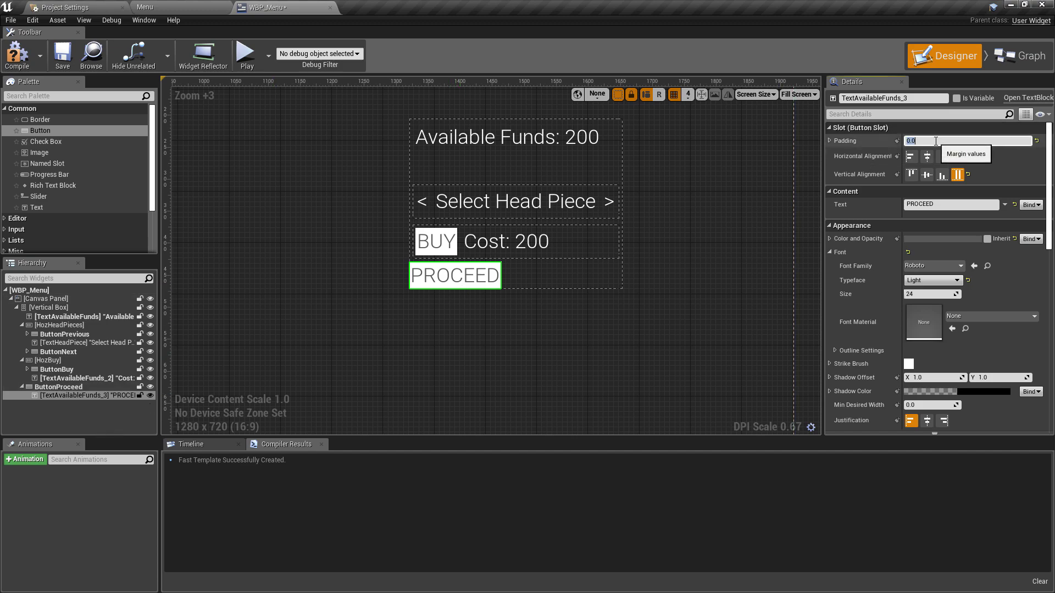
type("10")
key("Return")
key("ctrl+z")
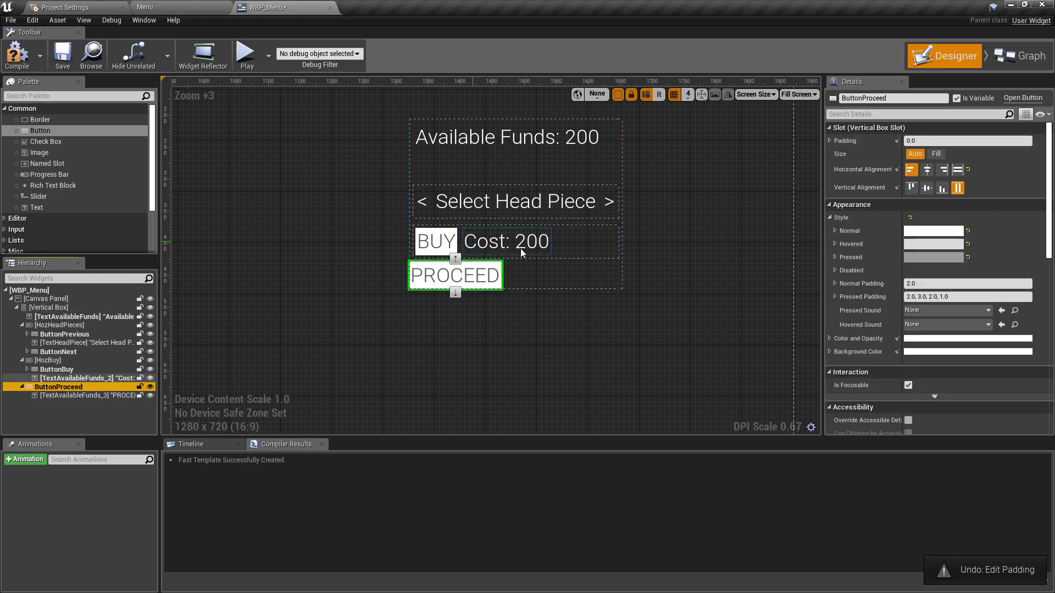
Set the slot padding of ButtonProceed in the Vertical Box to 10.
left_click(944, 141)
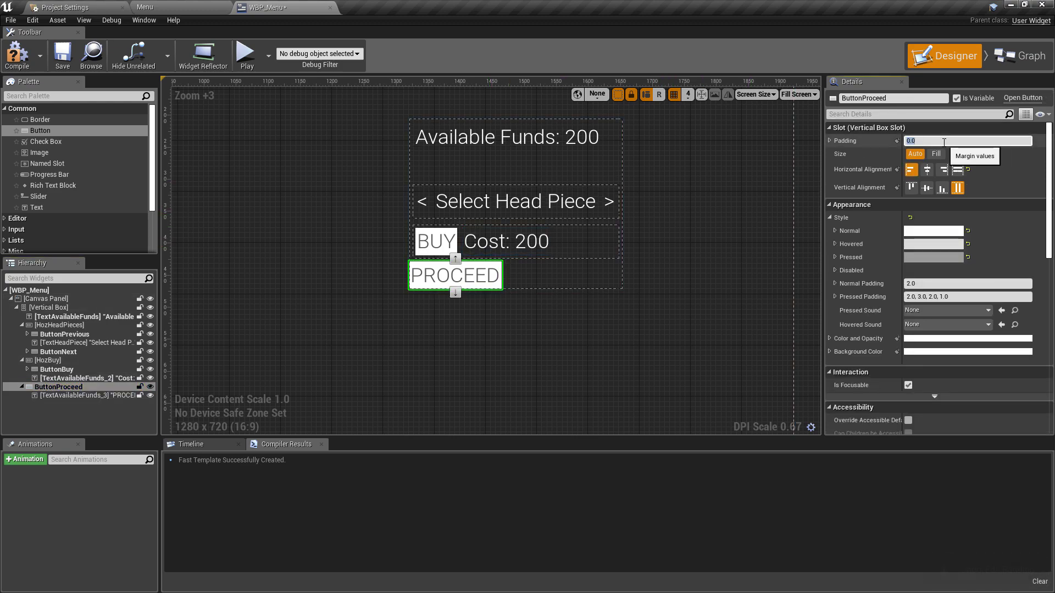
type("10")
key("Return")
left_click(349, 341)
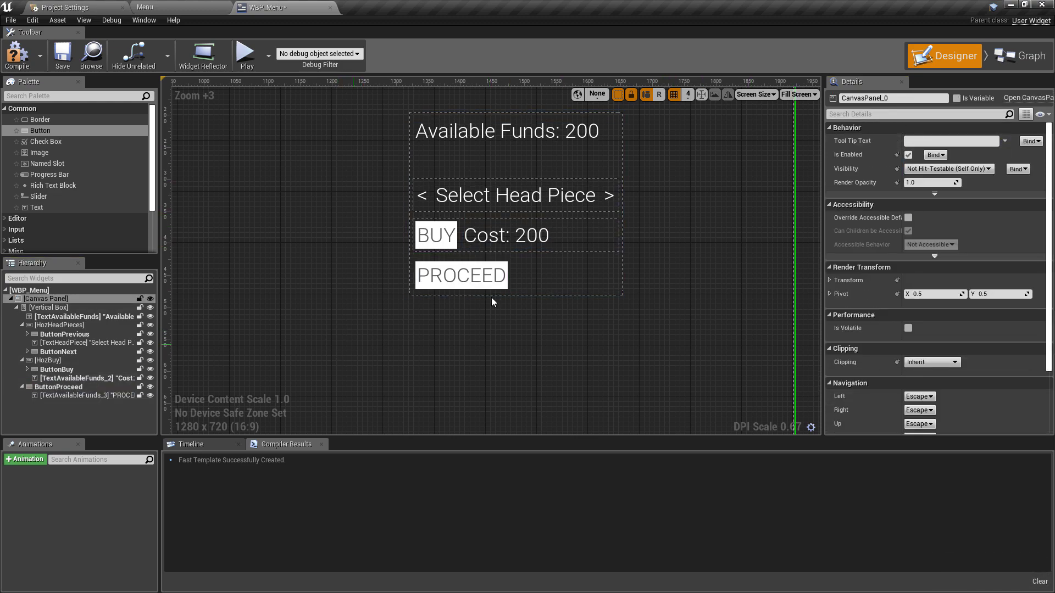
right_click_drag(548, 219, 536, 259)
scroll(537, 259, "down", 3)
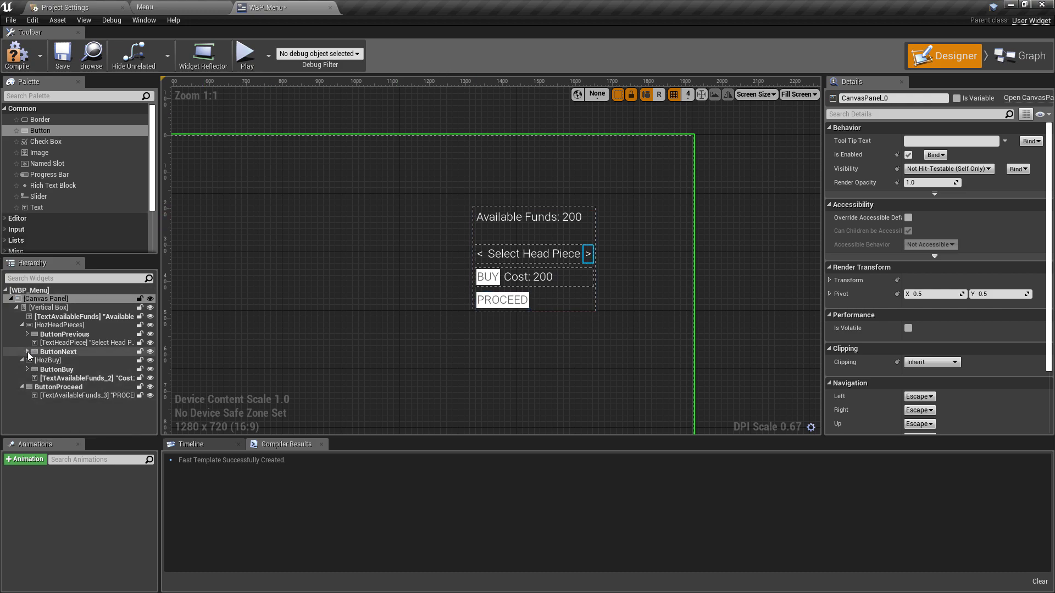
Set the visibility of the "<" and ">" button texts to Not Hit-Testable (Self & All Children) and compile WBP_Menu.
scroll(441, 276, "up", 4)
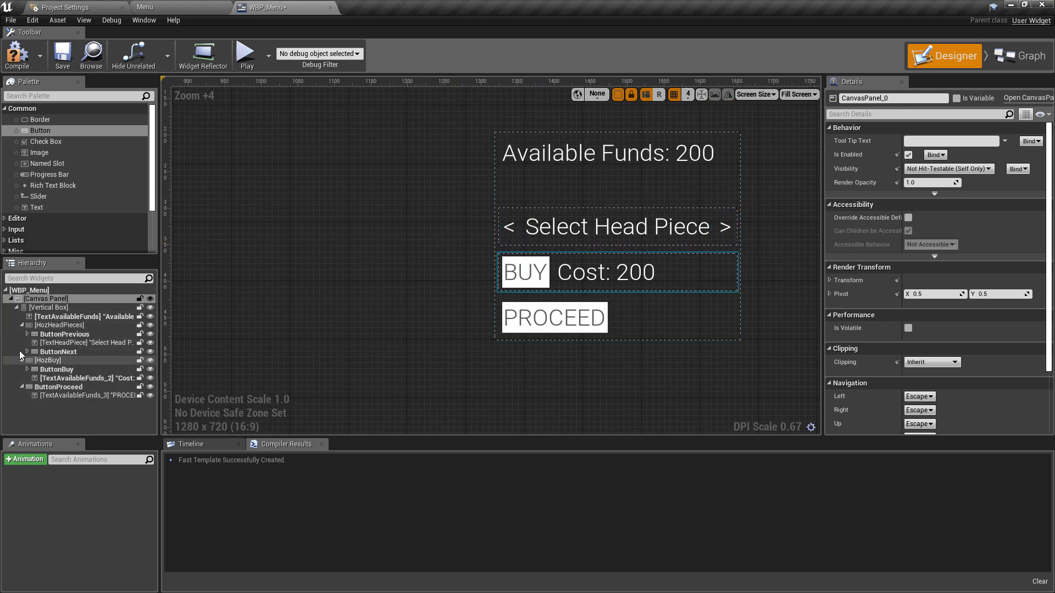
left_click(27, 334)
left_click(27, 360)
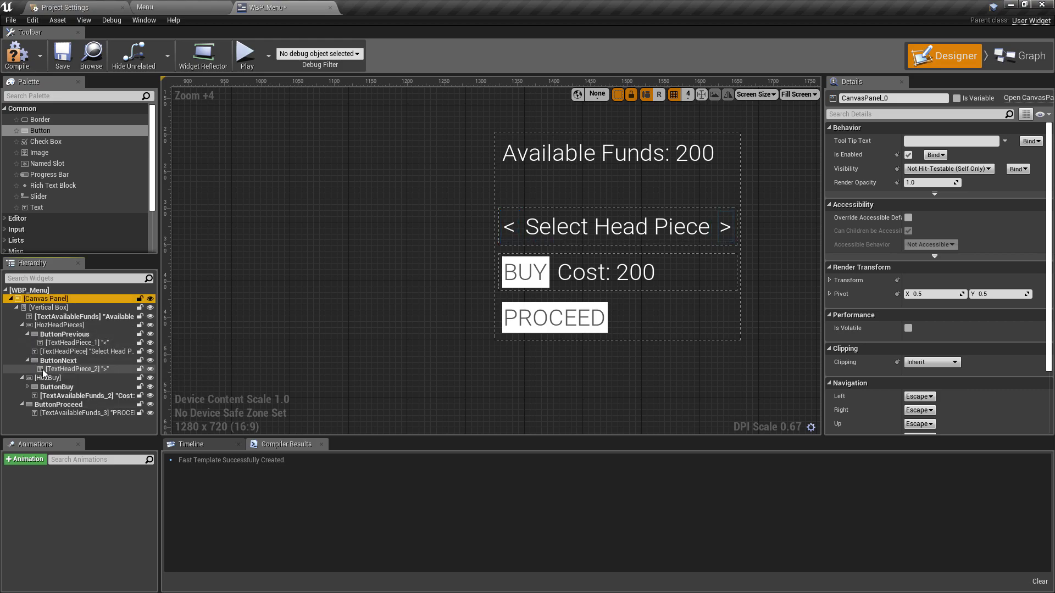
left_click(62, 369)
left_click(509, 226, "ctrl")
scroll(993, 363, "down", 2)
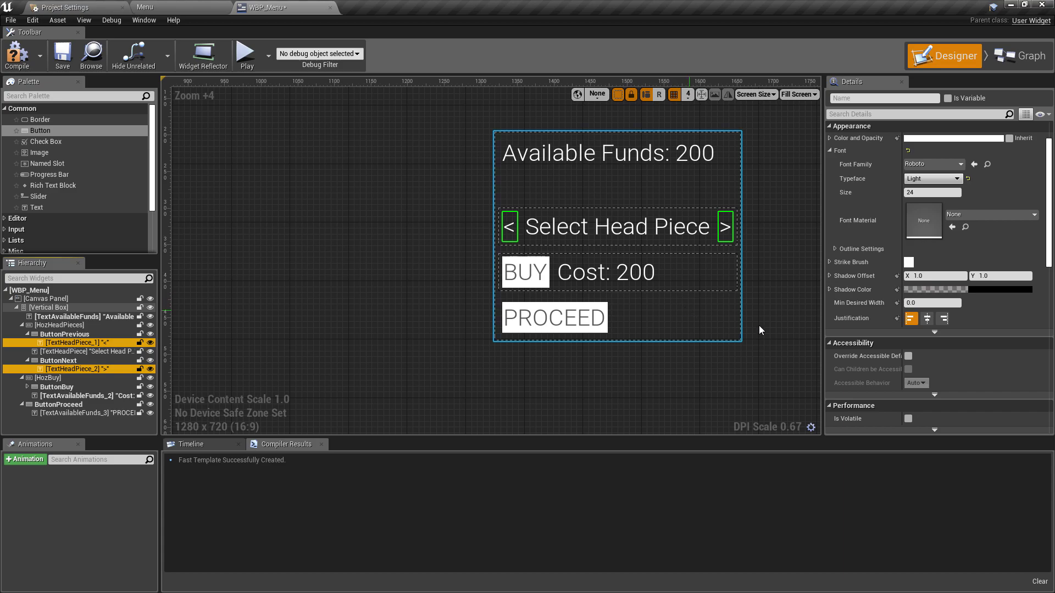
scroll(968, 358, "down", 2)
scroll(969, 358, "down", 3)
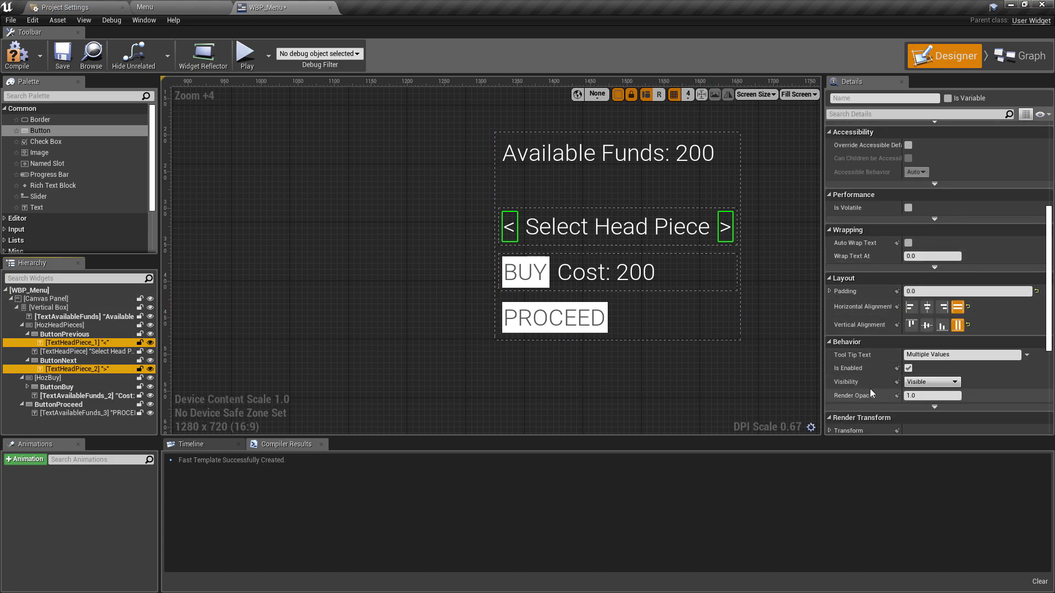
left_click(942, 385)
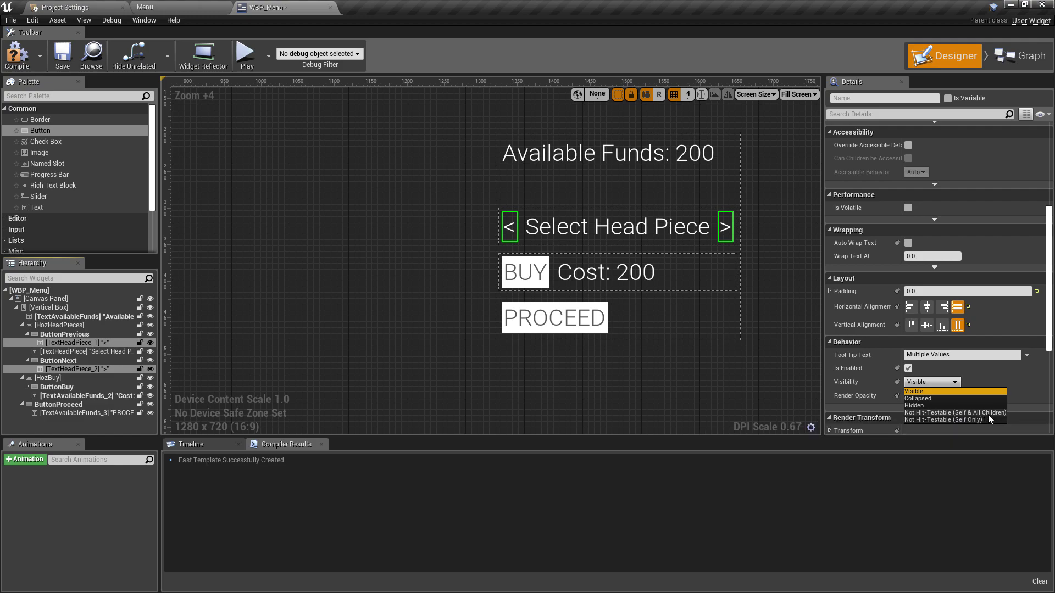
left_click(967, 413)
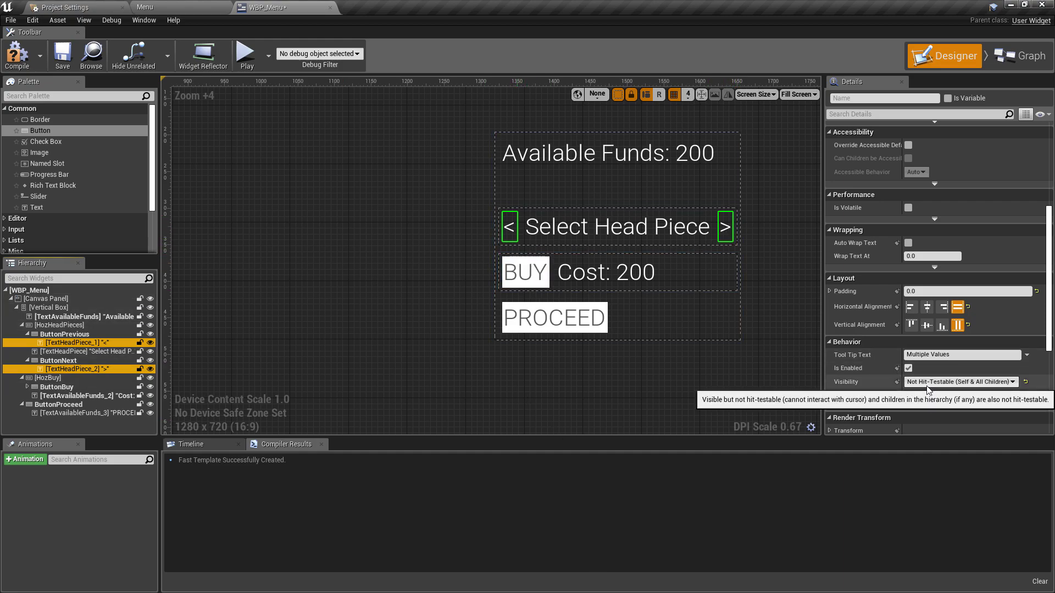
key("F7")
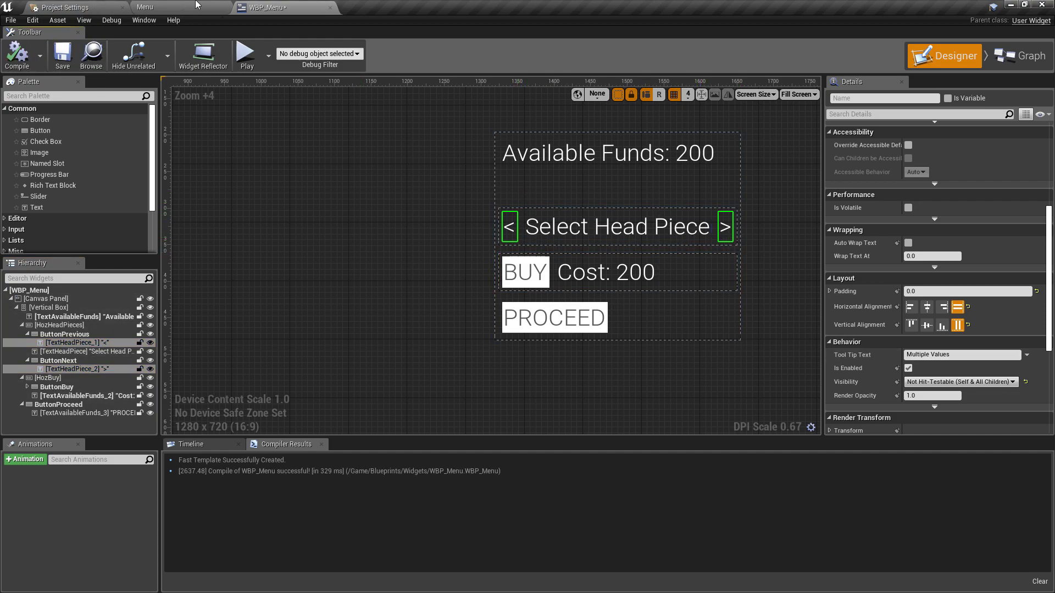
Open the BP_PlayerControllerMenu blueprint from the Blueprints folder and check the project's Maps & Modes settings.
left_click(204, 5)
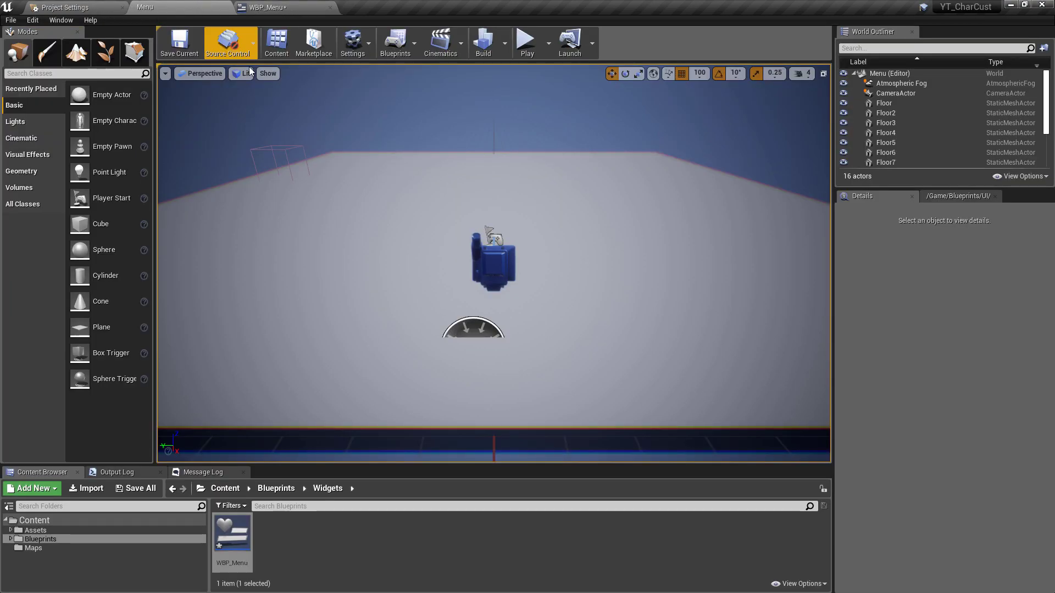
left_click(129, 540)
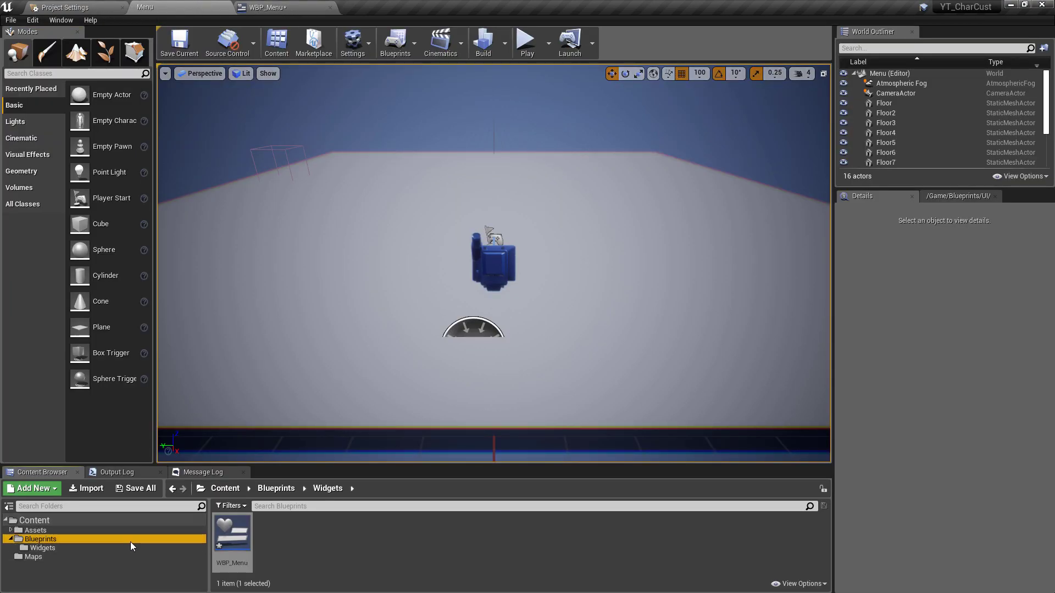
left_click(56, 542)
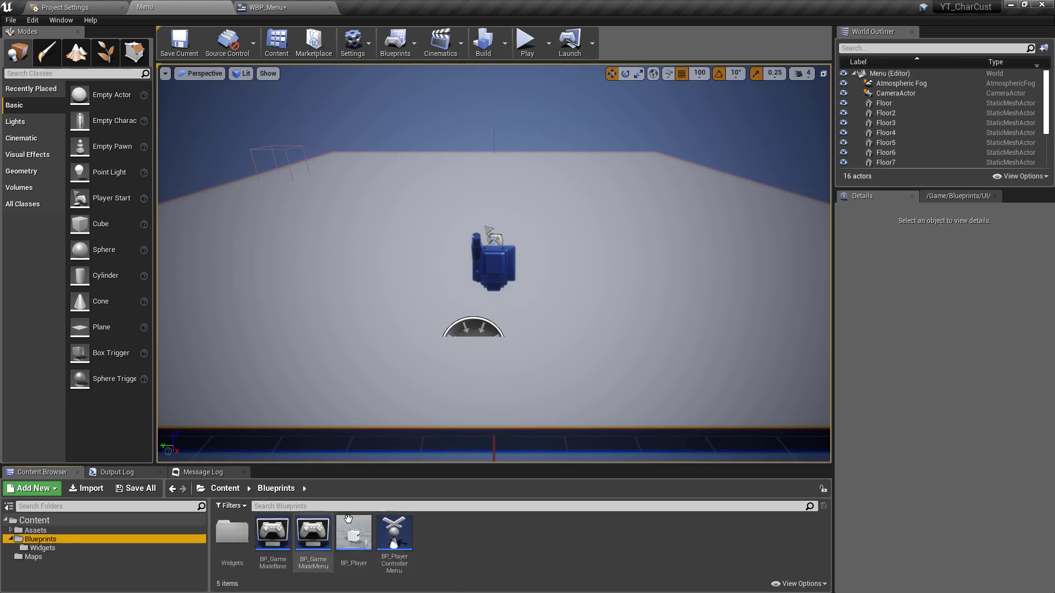
double_click(405, 542)
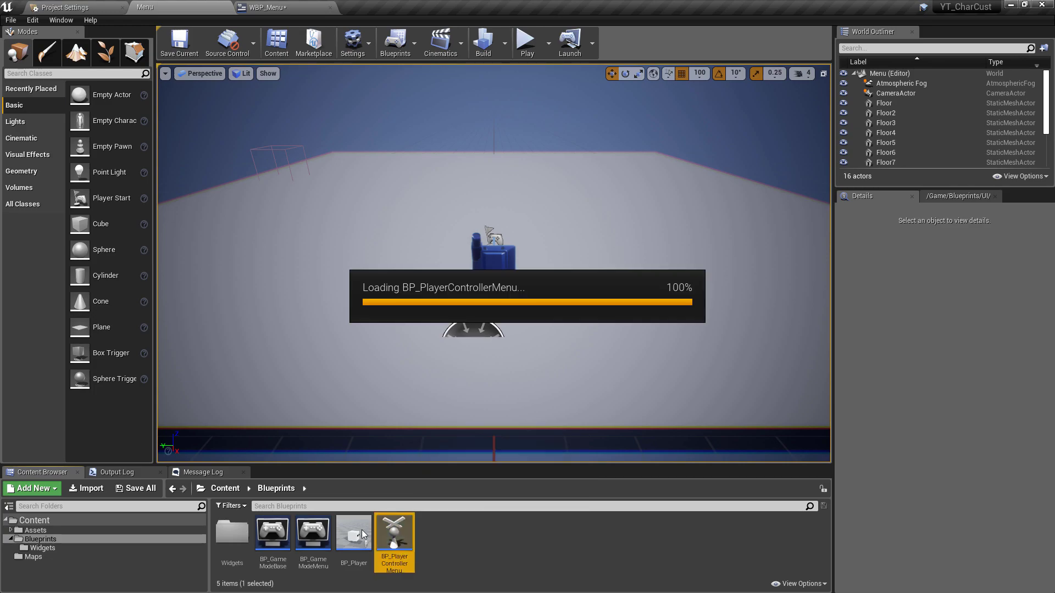
left_click(144, 7)
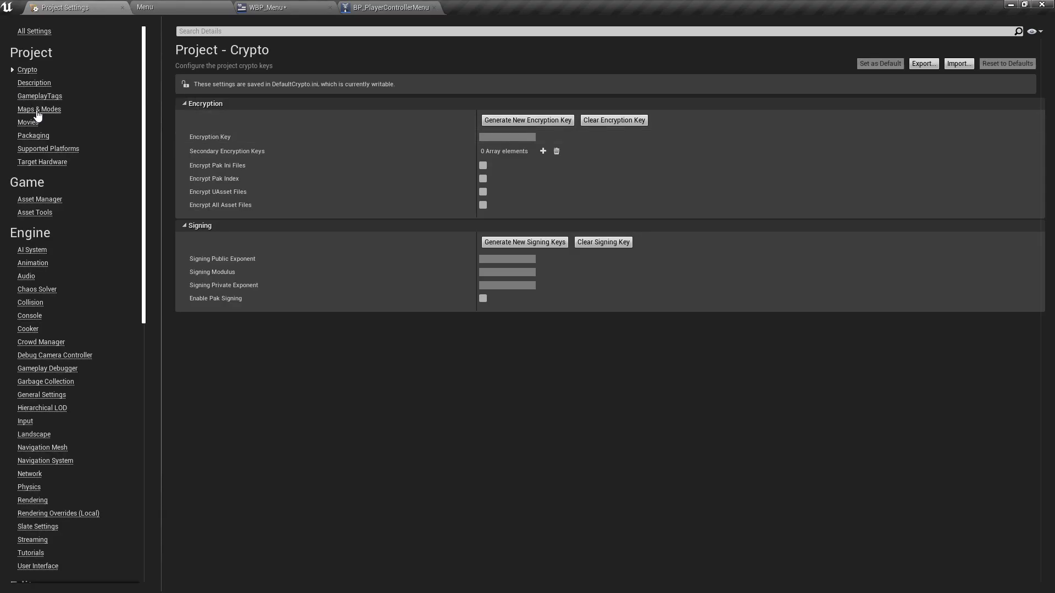
left_click(38, 110)
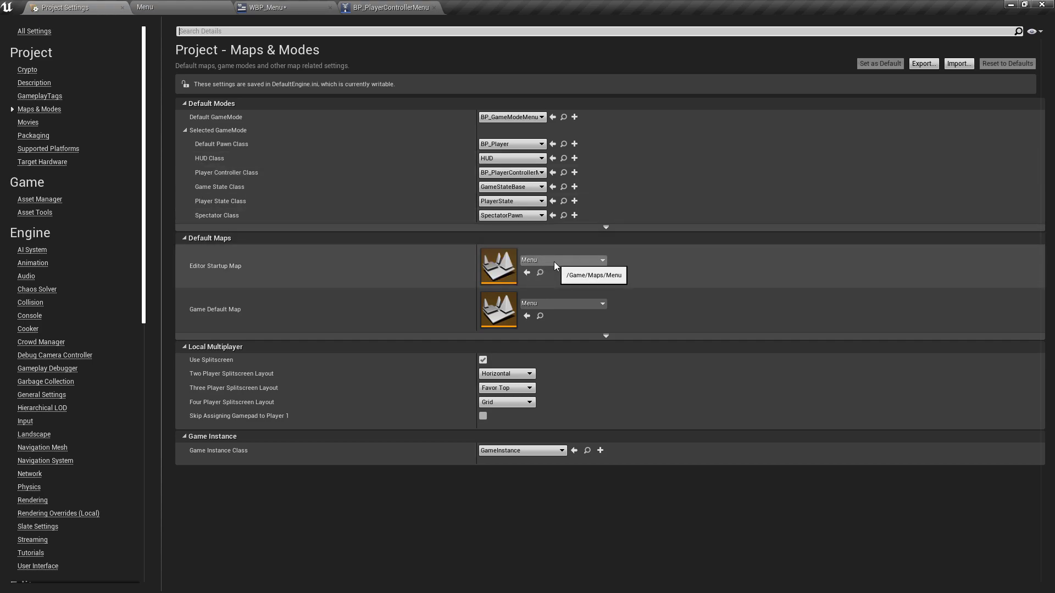
Review the Event BeginPlay node chain in BP_PlayerControllerMenu and run a brief test play.
left_click(379, 7)
scroll(456, 196, "down", 1)
left_click_drag(417, 181, 592, 368)
scroll(430, 353, "up", 1)
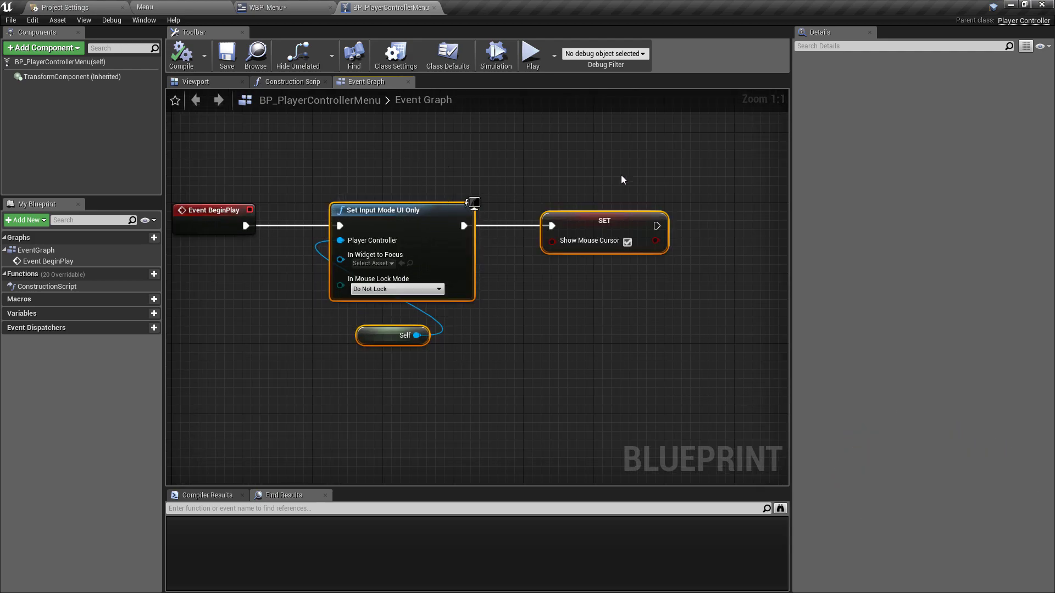
right_click_drag(623, 180, 539, 196)
left_click(531, 53)
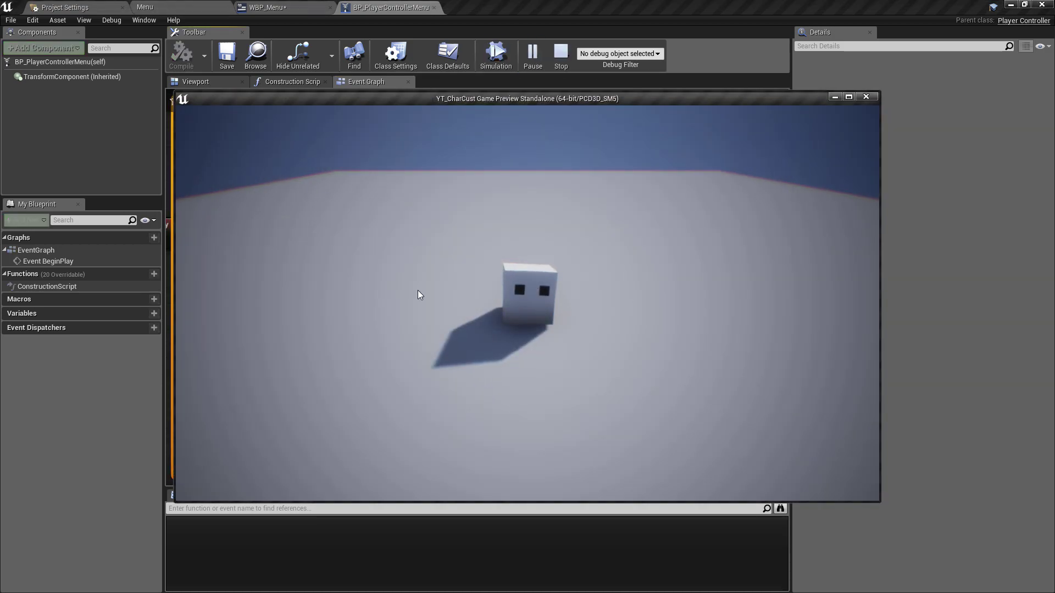
key("Escape")
After the Show Mouse Cursor node, add a Create Widget node with class WBP_Menu and connect its return value to Add to Viewport.
left_click_drag(438, 231, 503, 233)
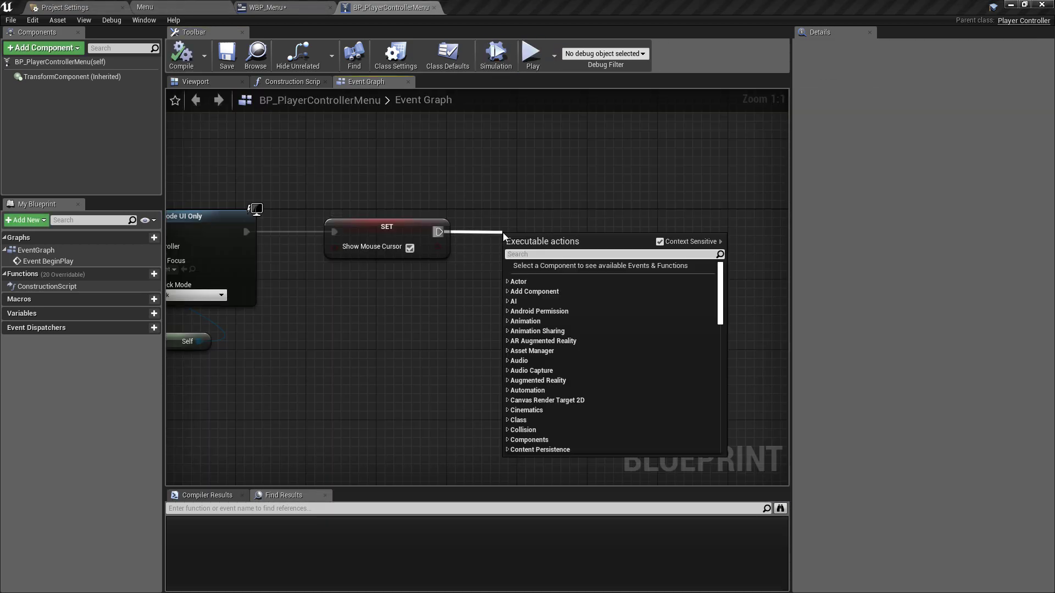
type("create widget")
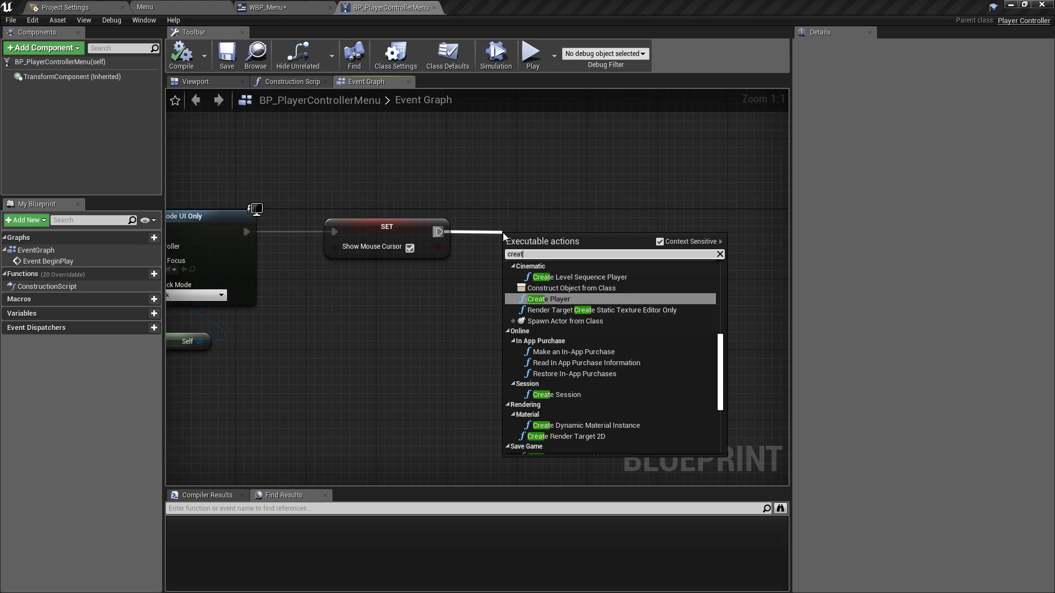
key("Return")
left_click(583, 246)
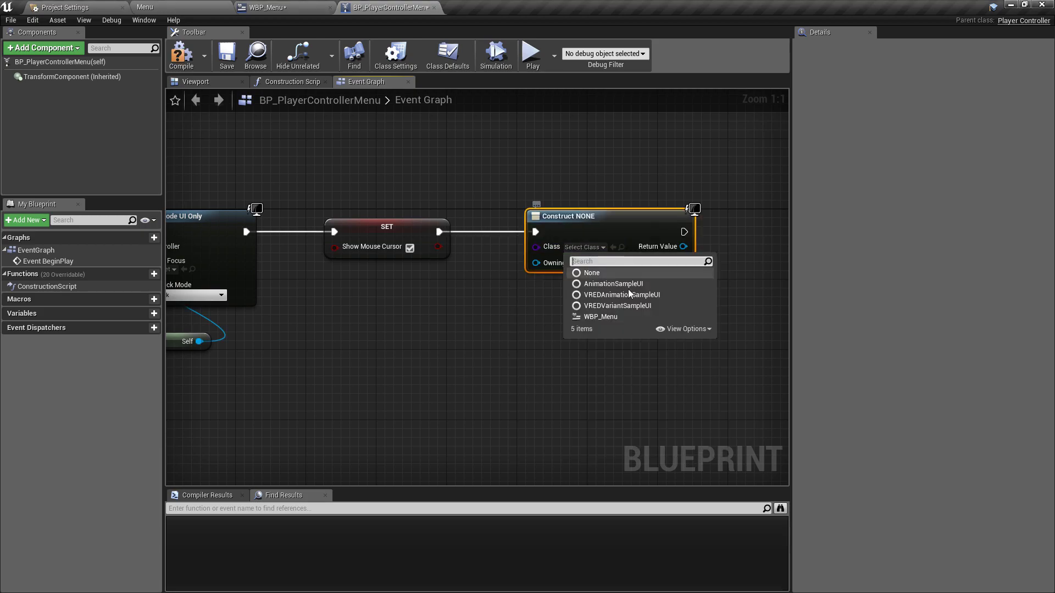
left_click(614, 320)
left_click_drag(679, 246, 748, 248)
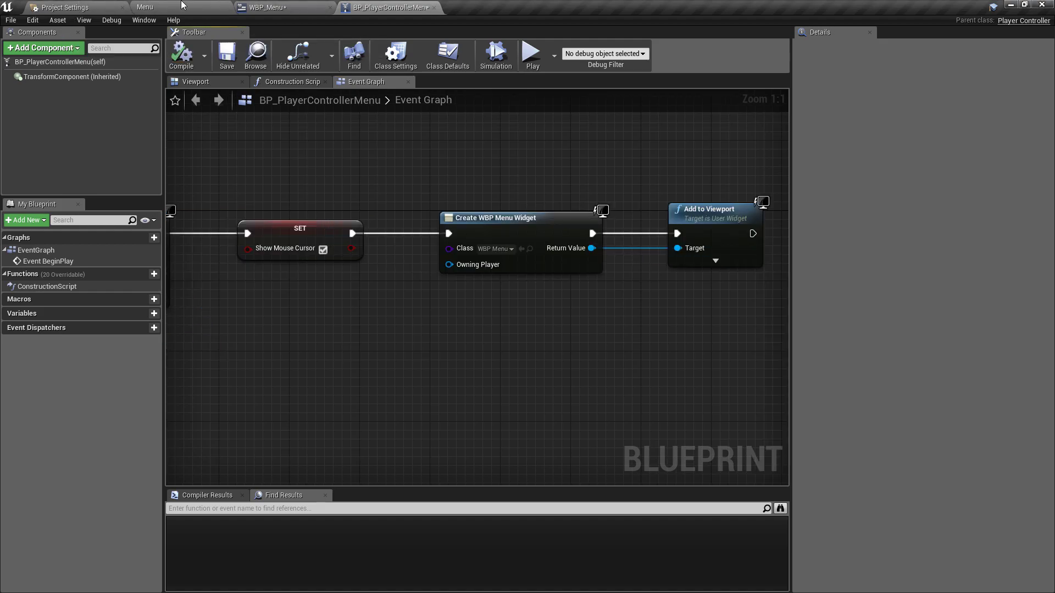
Test play the Menu level to check how the menu widget appears, and stop the session.
left_click(181, 5)
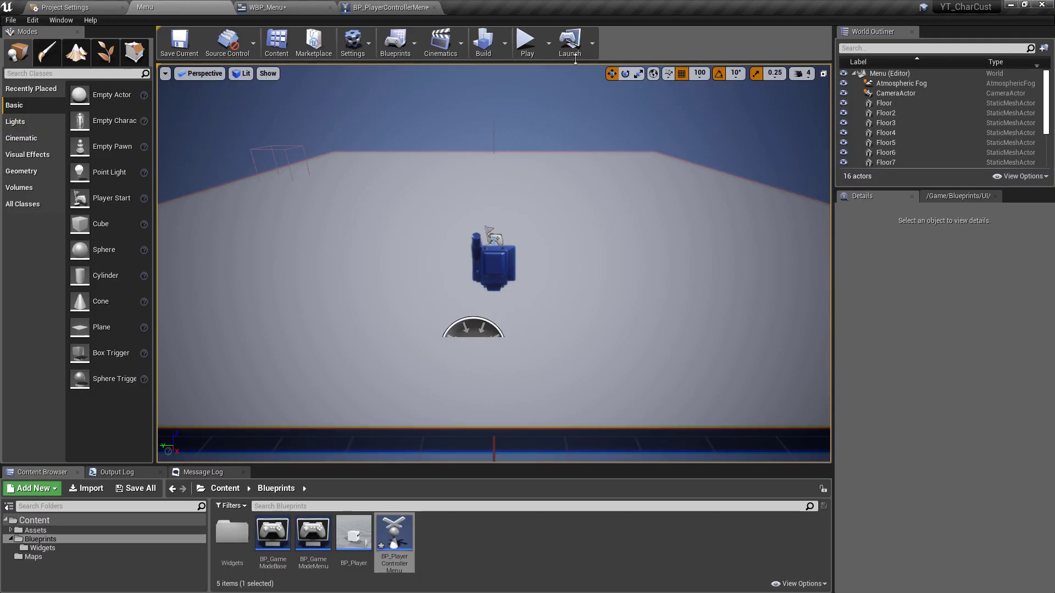
left_click(526, 41)
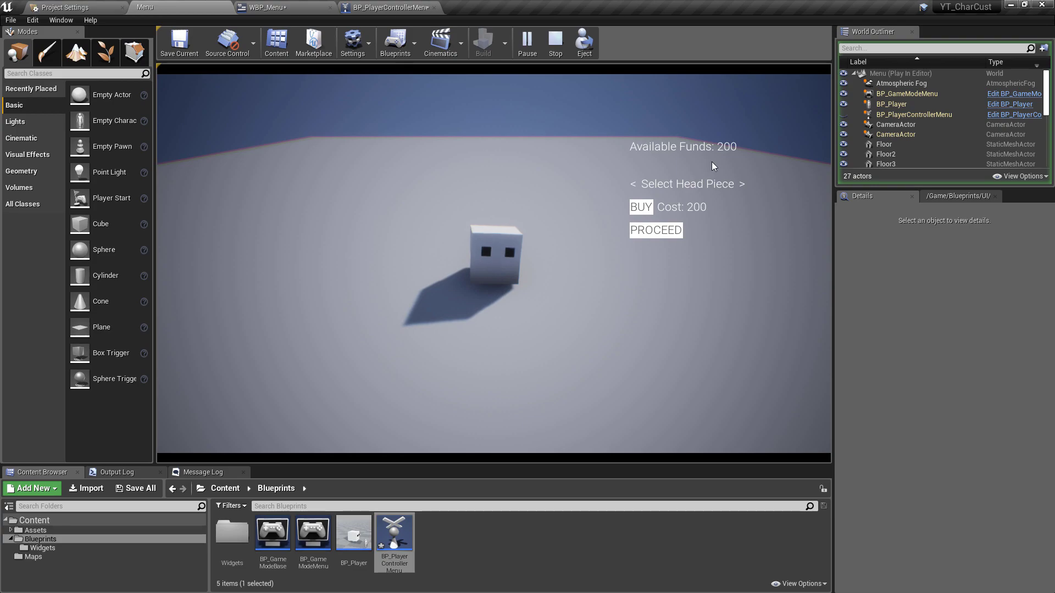
left_click(427, 6)
left_click(181, 6)
left_click(546, 46)
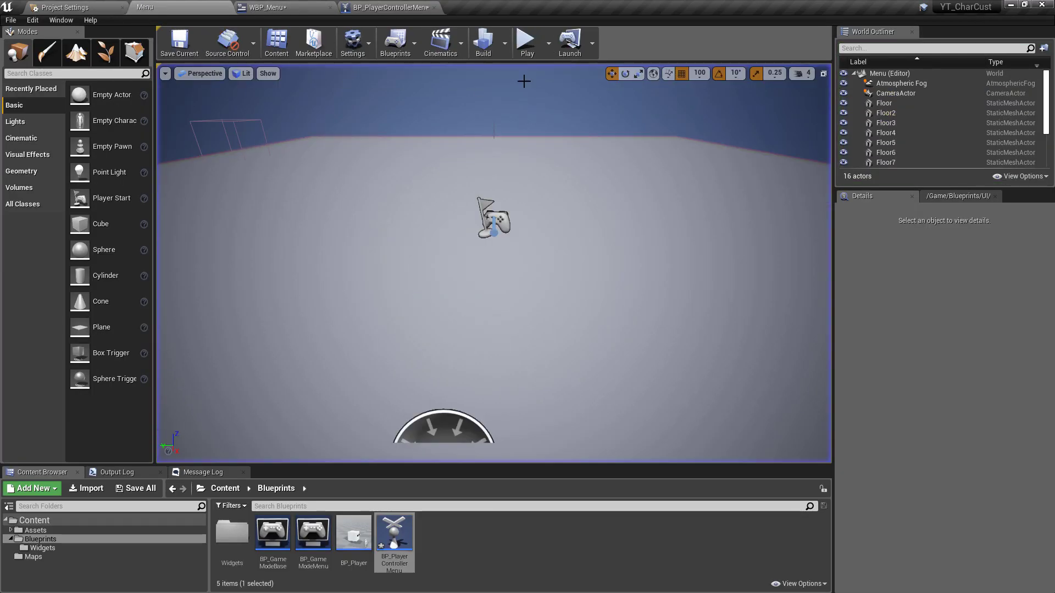
Move the CameraActor to Y -100 so the character sits beside the menu, and check the framing in a test play.
left_click(480, 261)
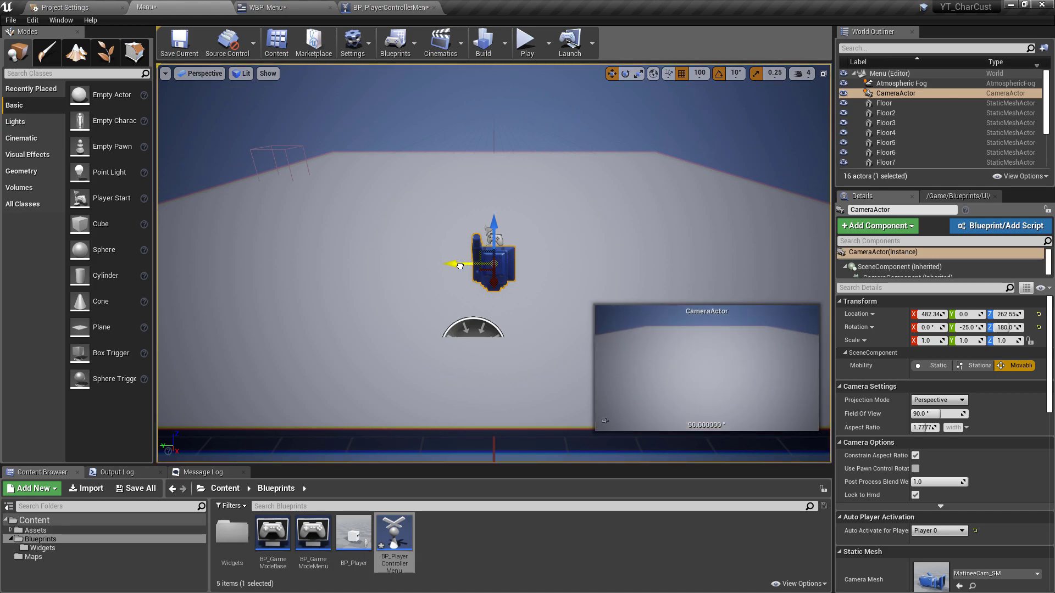
left_click_drag(460, 266, 525, 264)
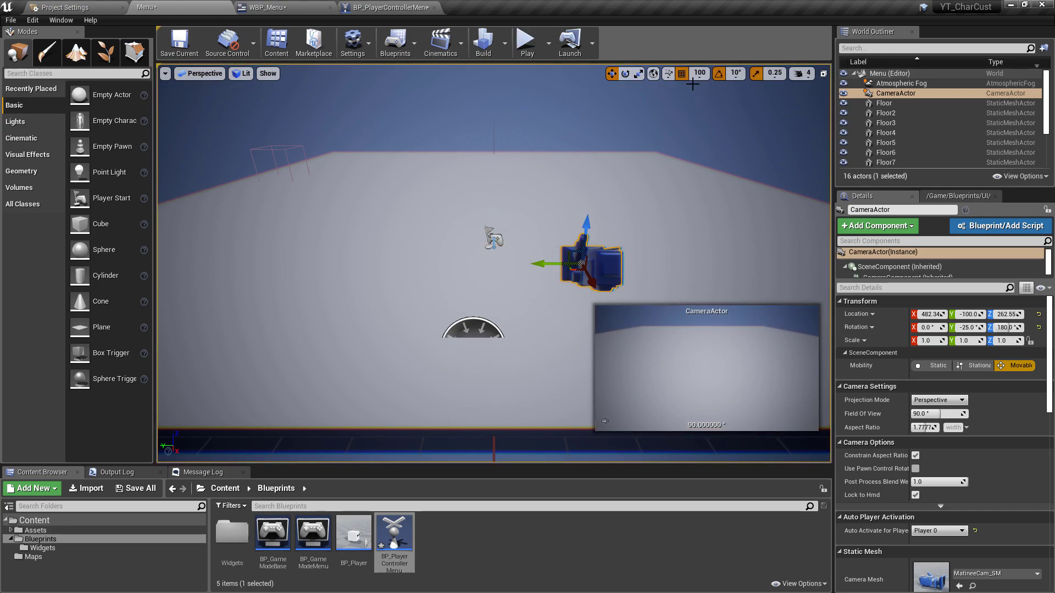
left_click(520, 41)
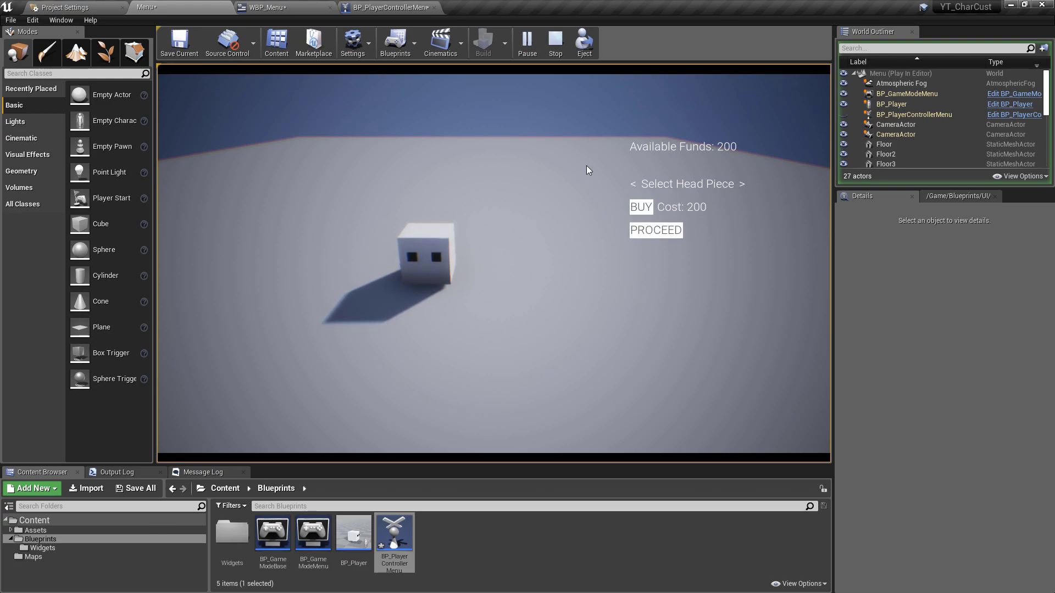
left_click(555, 40)
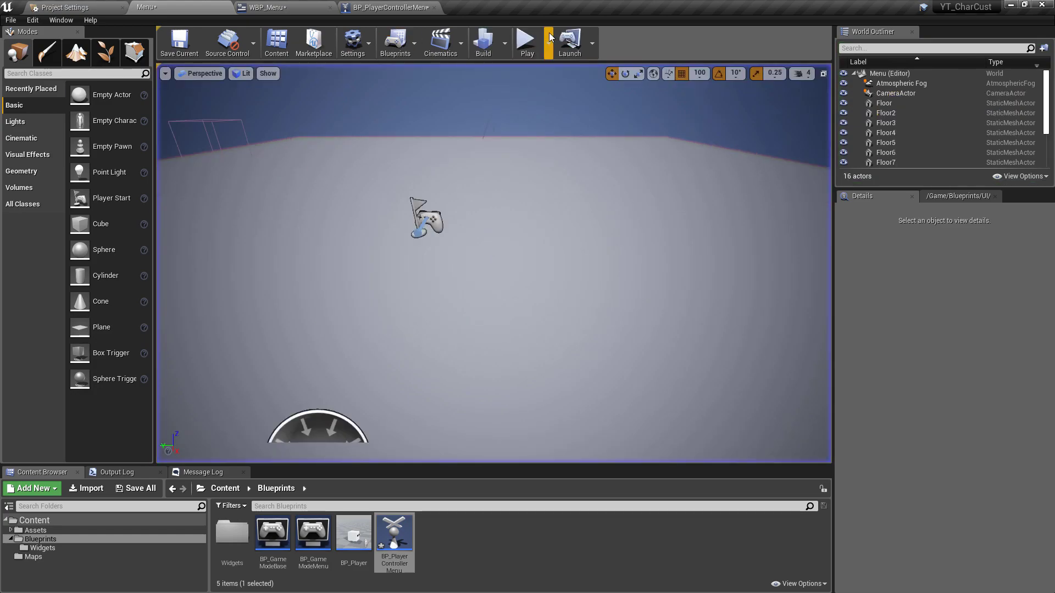
left_click(677, 150)
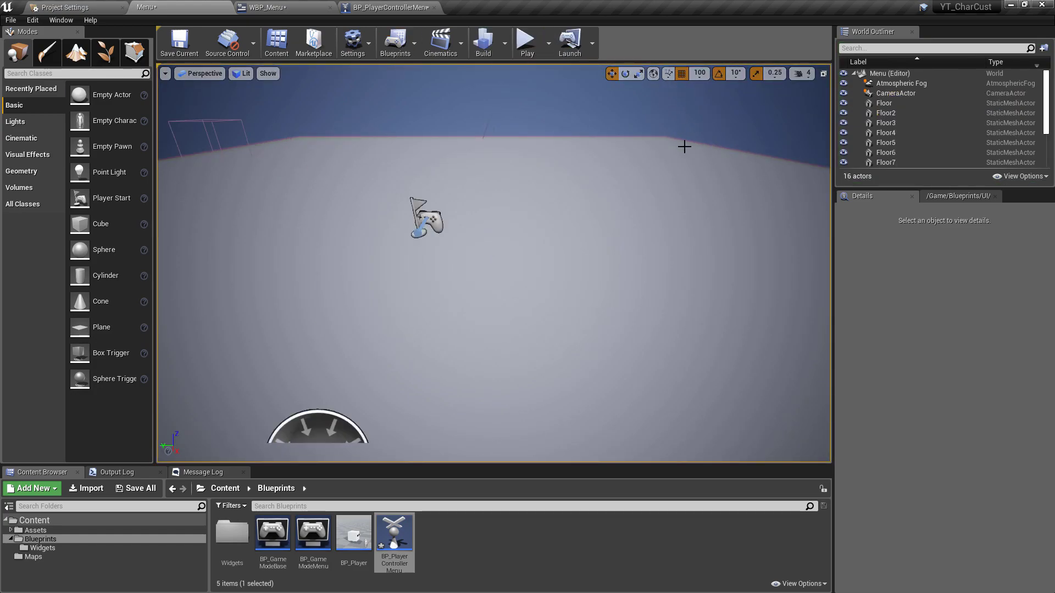